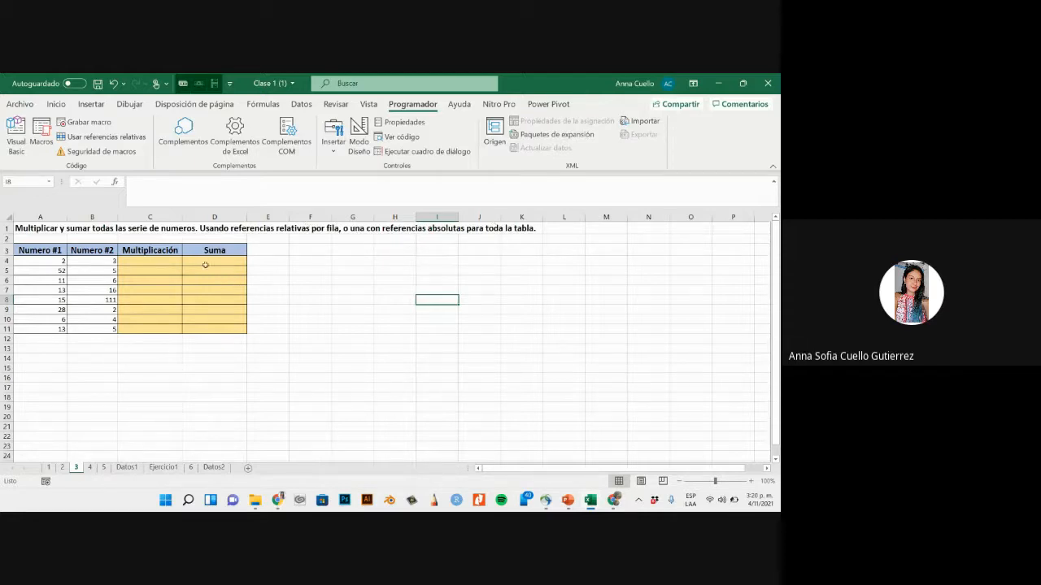
- Start recording a macro named rela_multi from cell C4 with relative references enabled and a shortcut key assigned
left_click(131, 260)
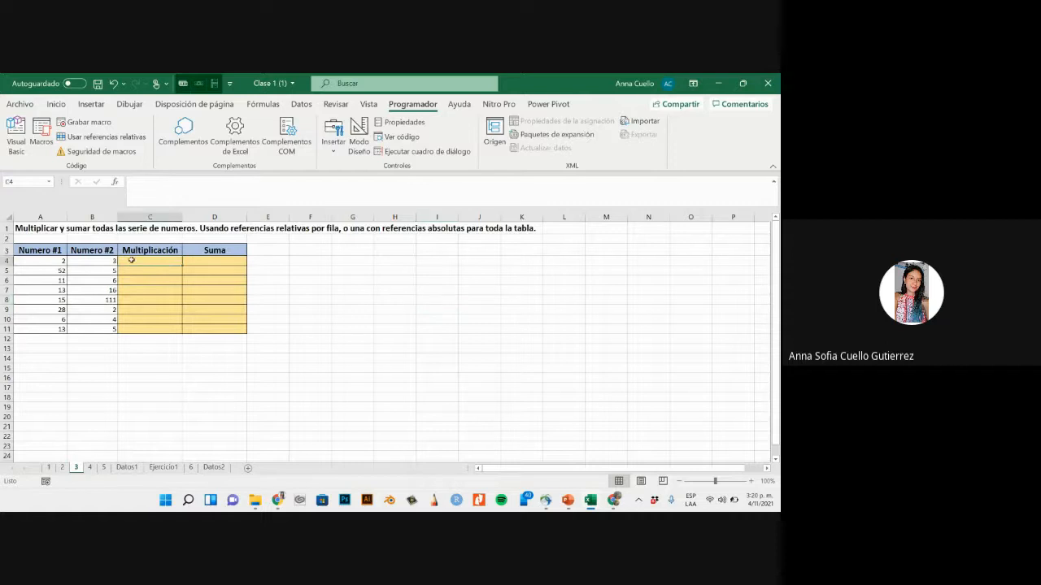
left_click(132, 137)
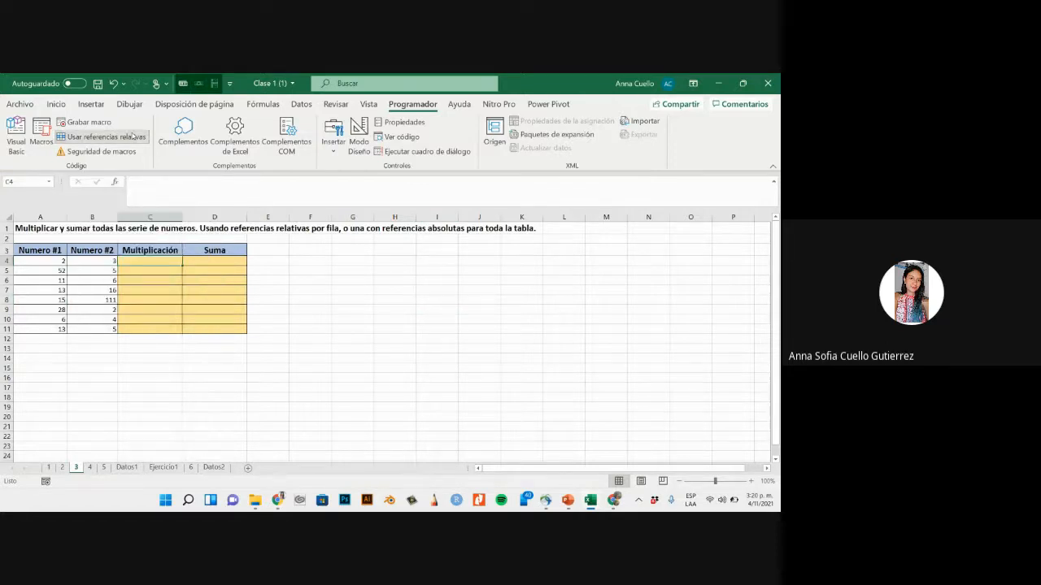
left_click(103, 123)
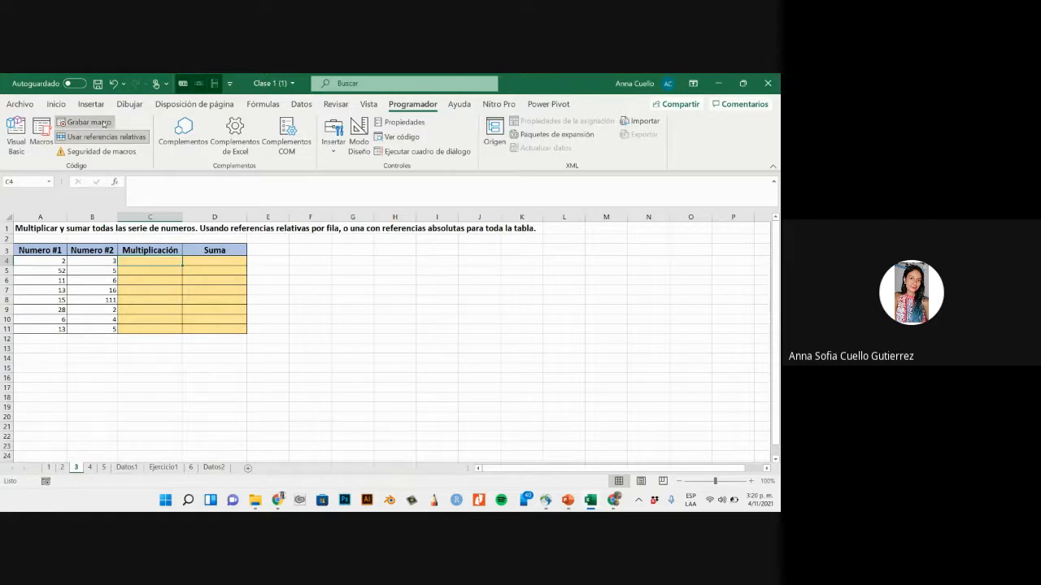
type("rela")
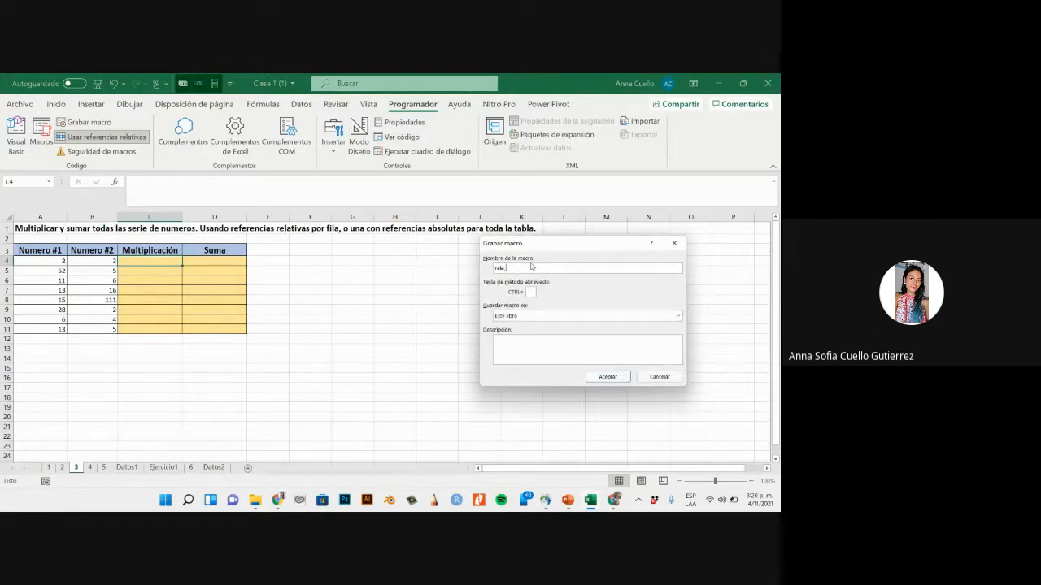
type("_multi")
left_click(607, 376)
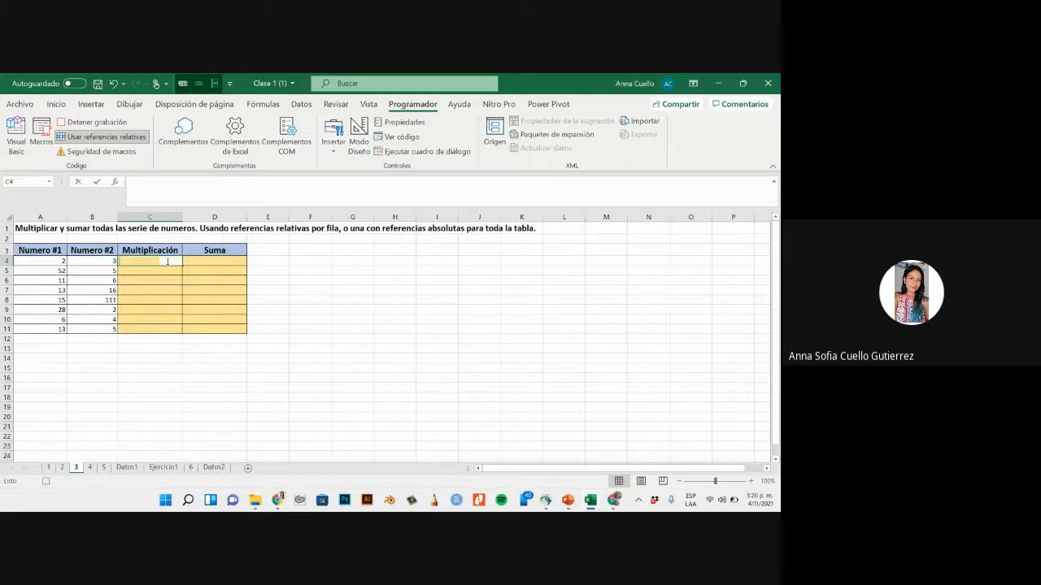
- Record the formula =A4*B4 in cell C4, and stop the macro recording
type("=")
left_click(53, 262)
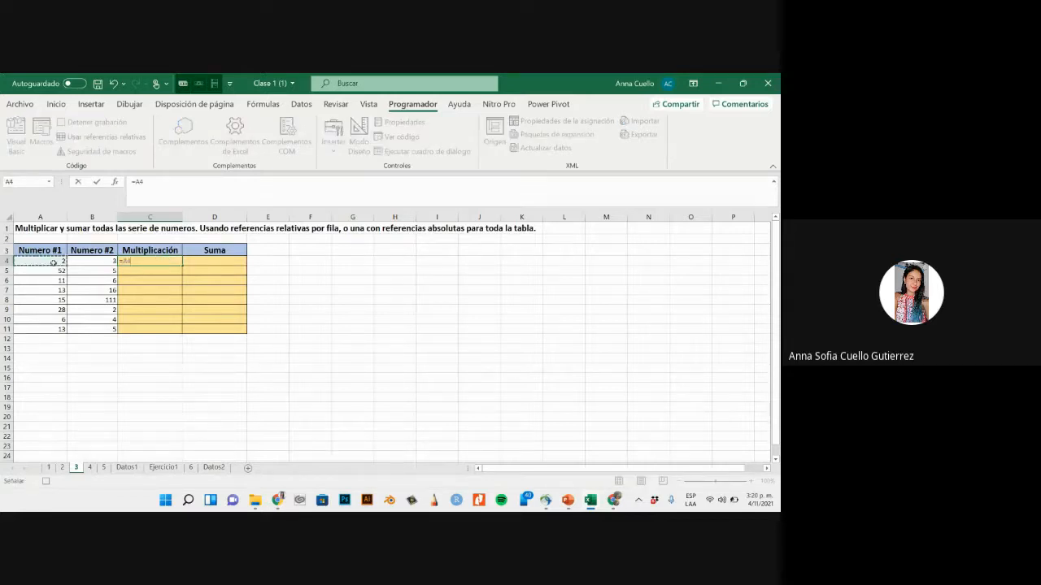
type("*")
left_click(79, 262)
key("Return")
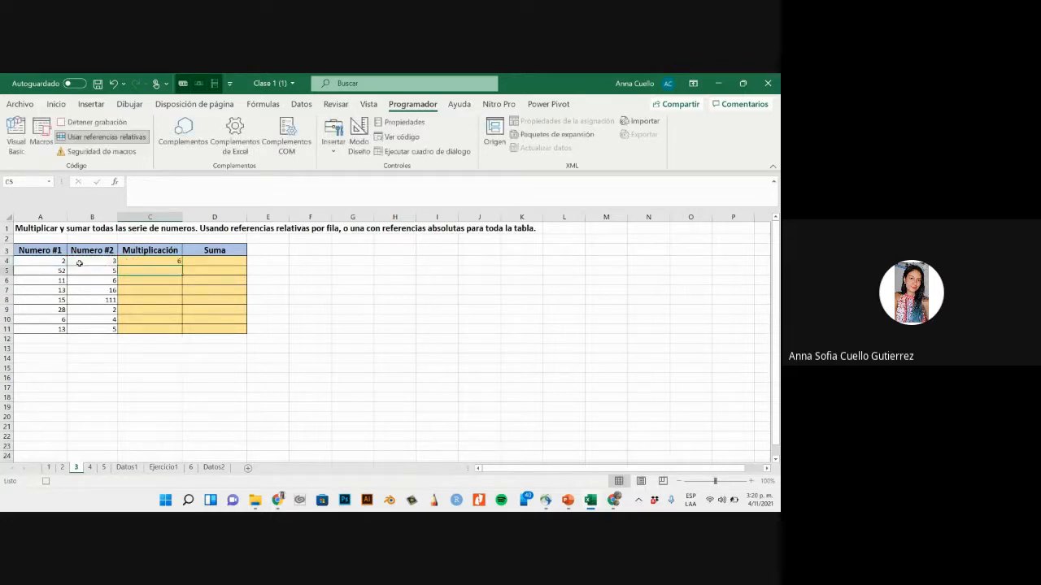
left_click(117, 126)
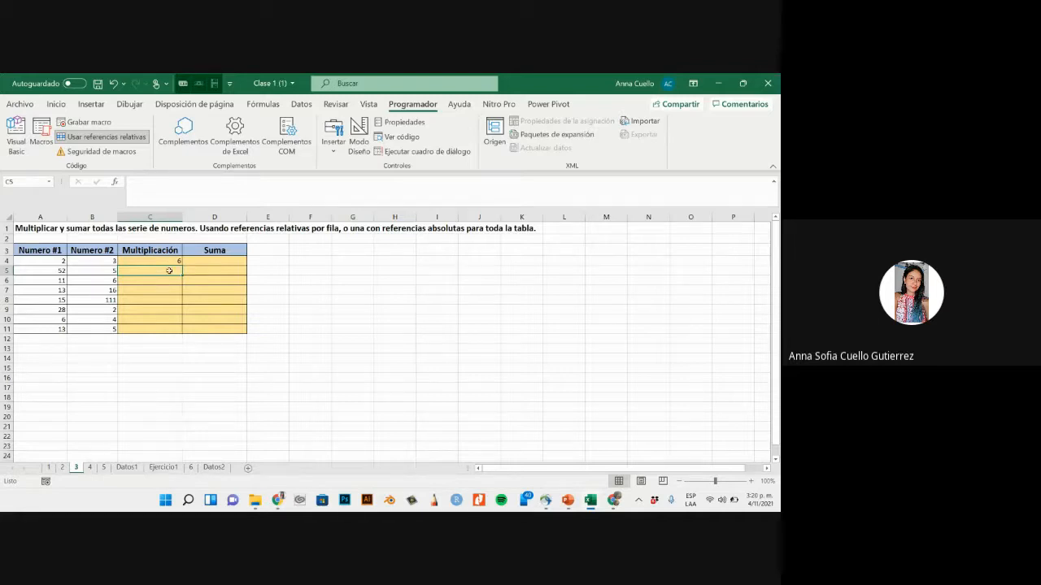
- Run the rela_multi macro row by row to fill the Multiplicación column from C5 through C11
key("ctrl+m")
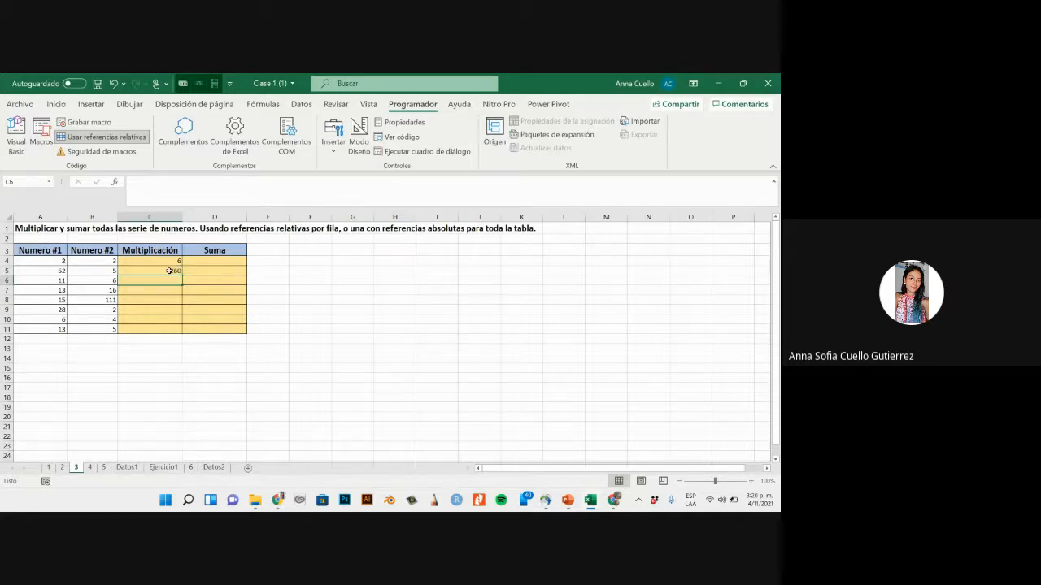
key("ctrl+m")
key("ctrl+m")
key("ctrl+m")
key("ctrl+m")
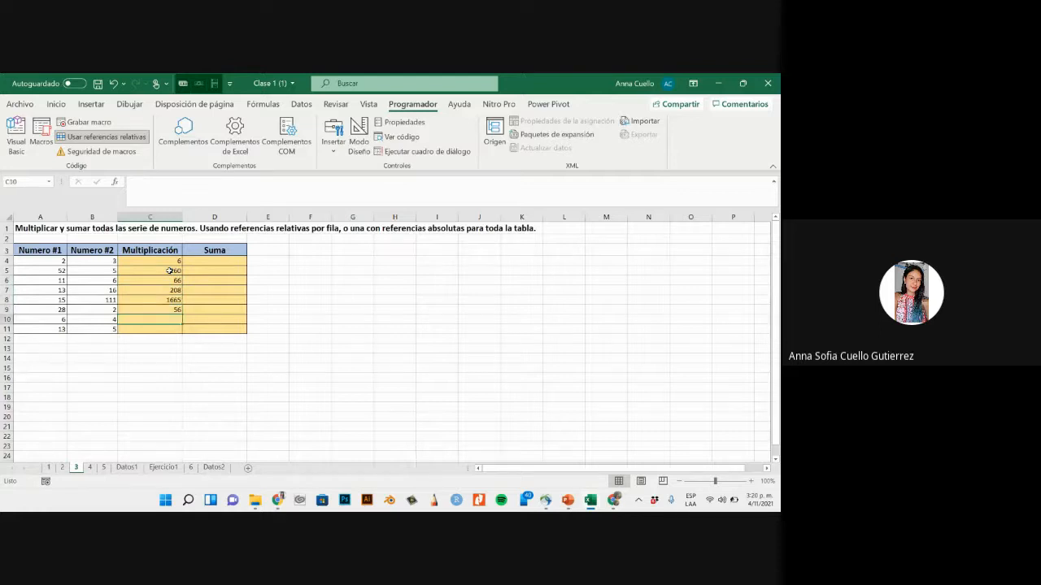
key("ctrl+m")
key("ctrl+m")
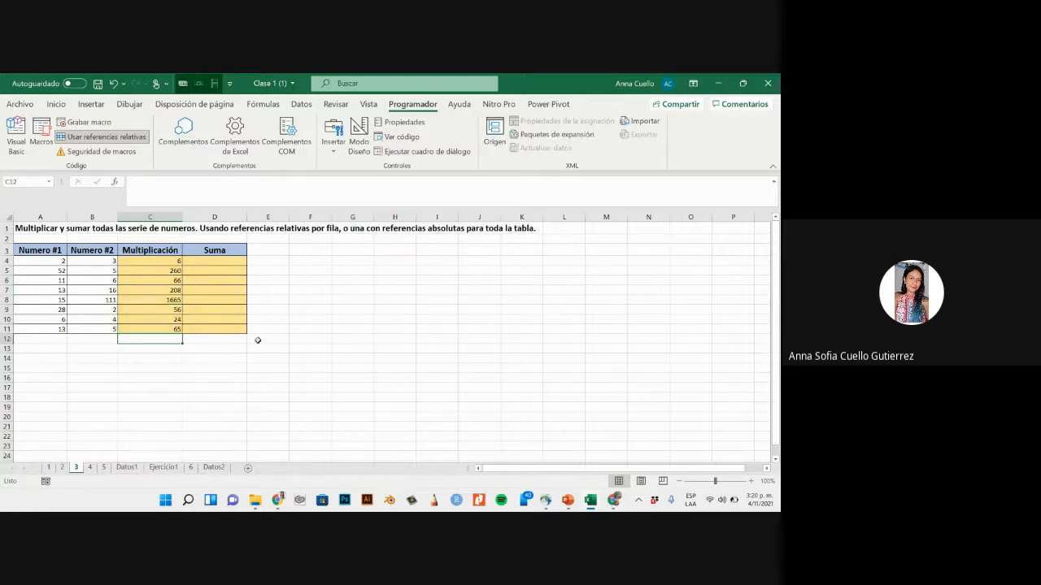
left_click(252, 348)
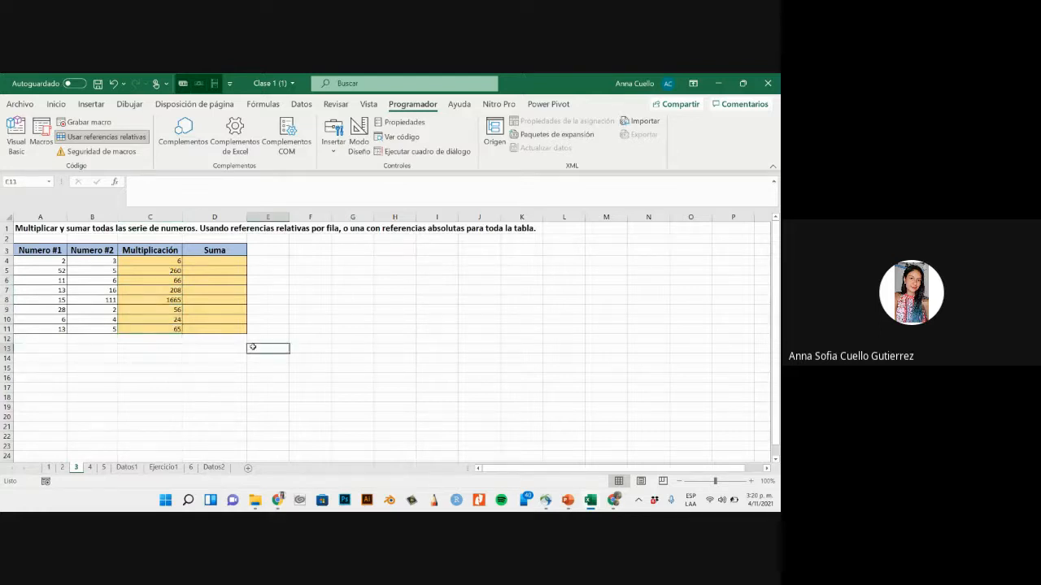
- Start recording a macro named abs_suma from cell D4 with relative references turned off
left_click(228, 270)
left_click(227, 261)
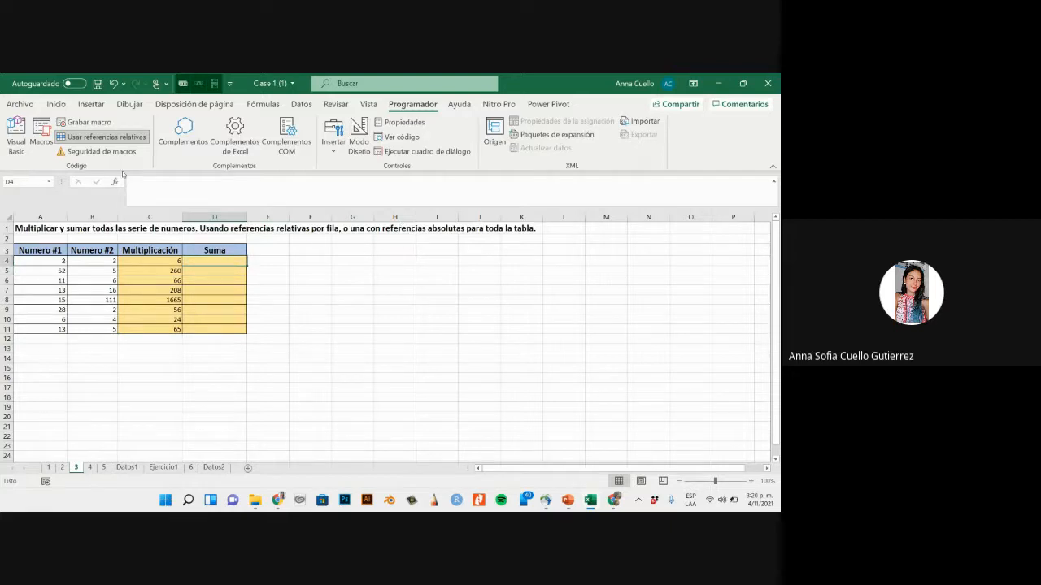
left_click(110, 141)
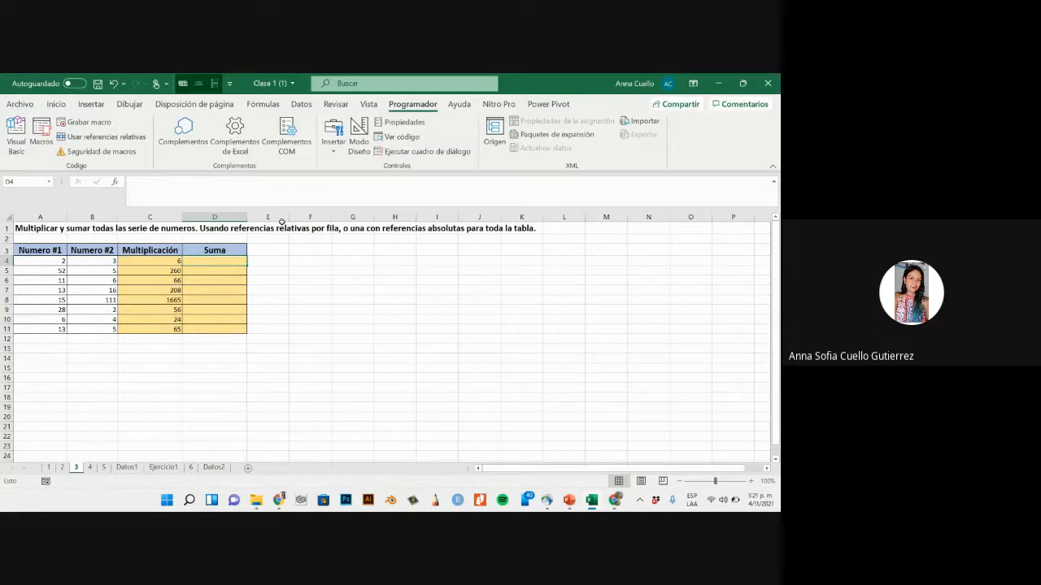
left_click(105, 125)
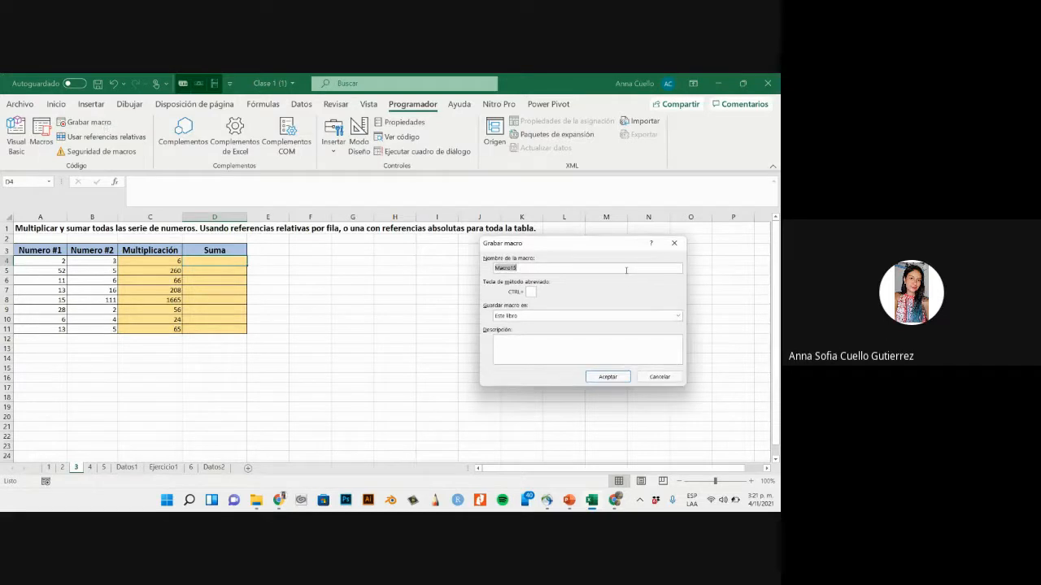
type("re")
type("s_suma")
left_click(609, 377)
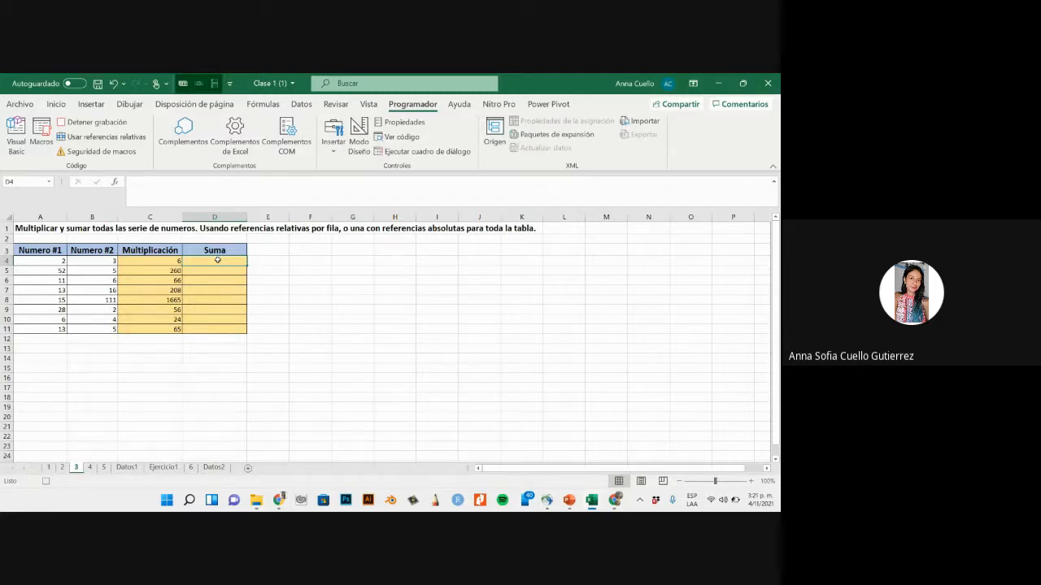
- Enter the formula =A4+B4 in cell D4 of the Suma column
type("=")
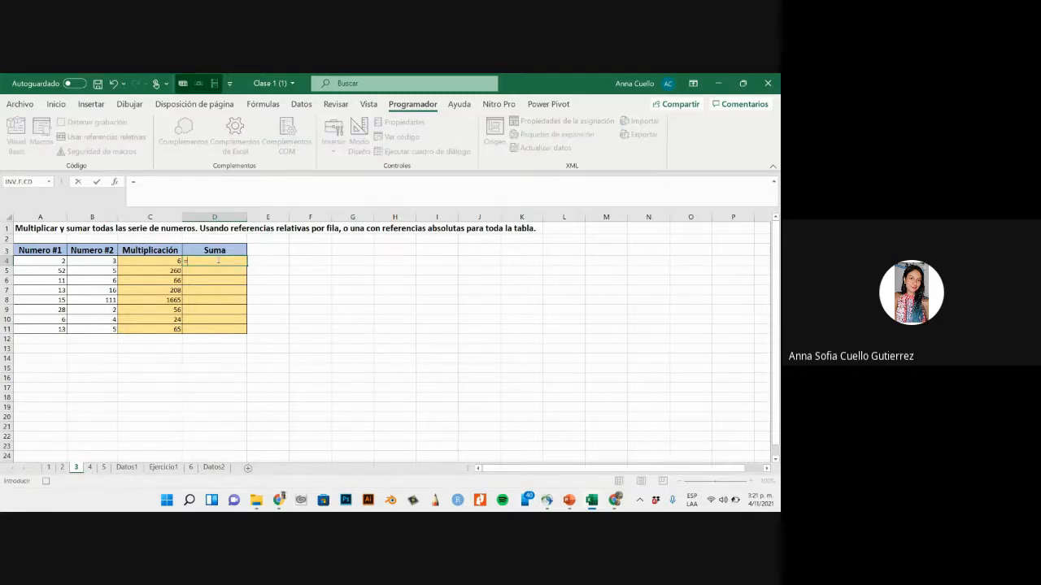
left_click(57, 262)
type("+")
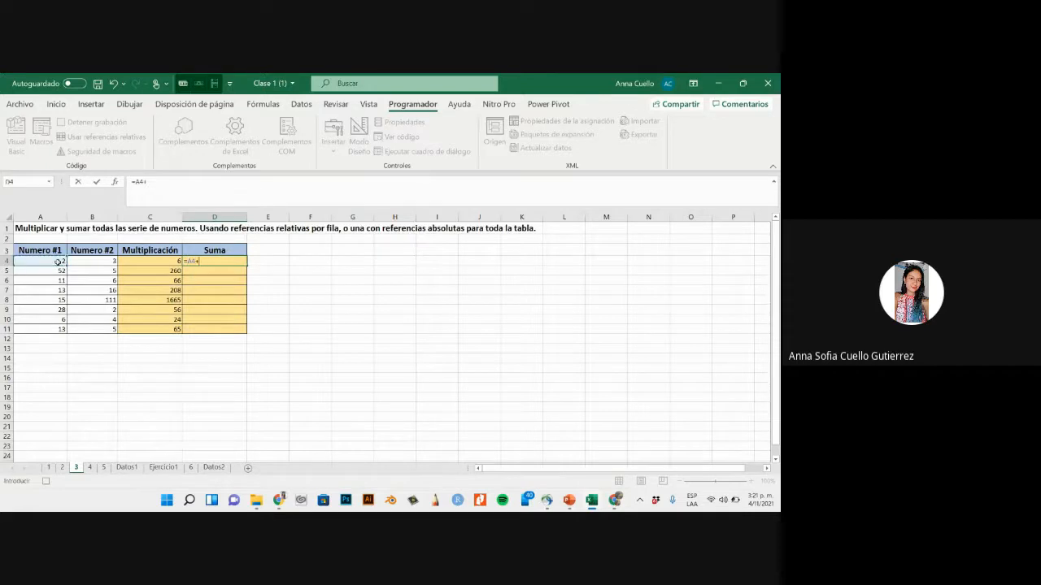
left_click(103, 260)
key("Return")
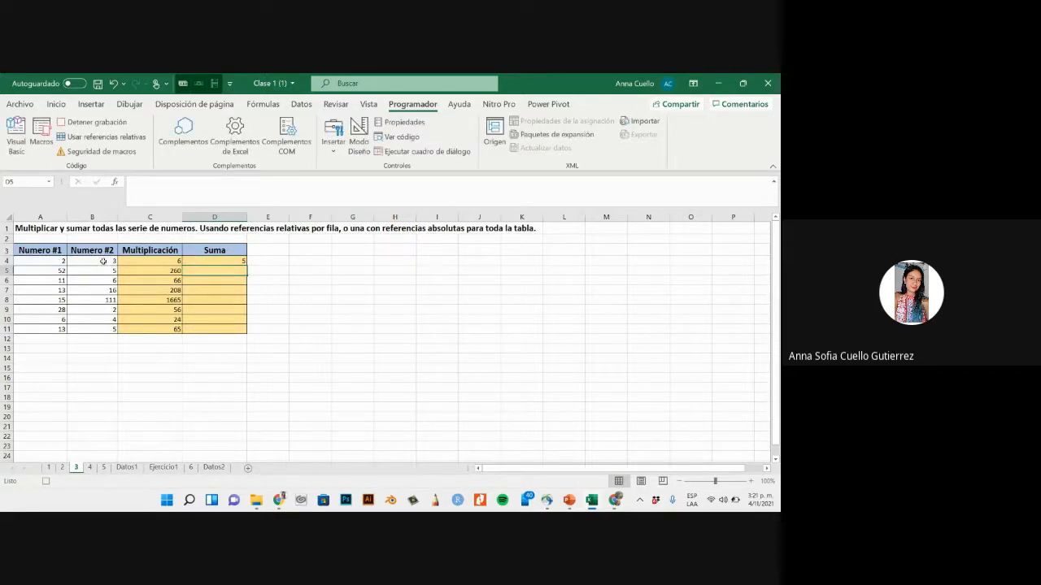
- Fill the sum formula from D4 down to D11, and stop the macro recording
left_click(200, 261)
left_click_drag(247, 265, 246, 334)
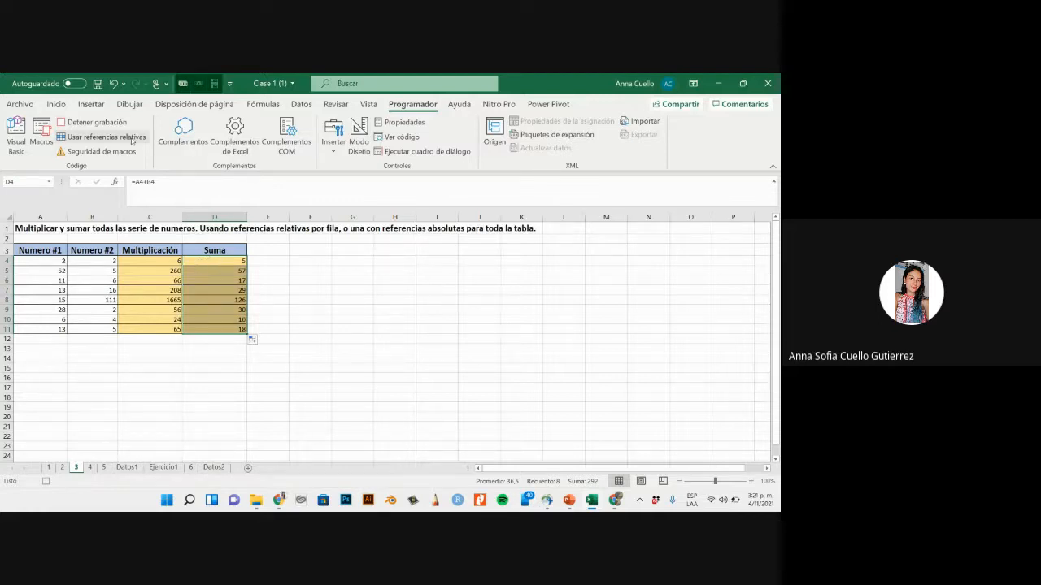
left_click(89, 122)
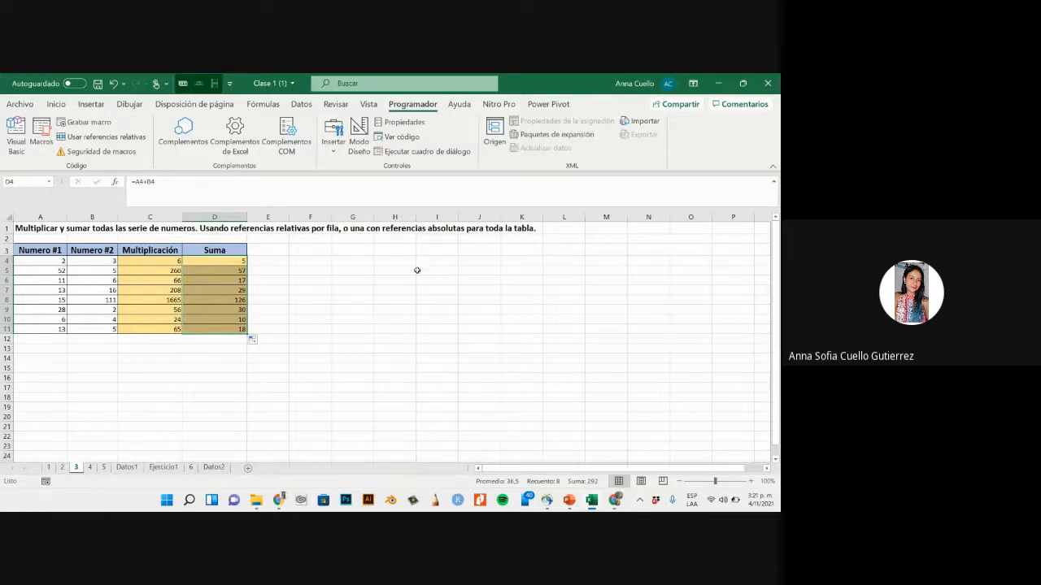
- Clear the contents of the Multiplicación and Suma columns in C4:D11
left_click(416, 270)
left_click_drag(122, 264, 247, 329)
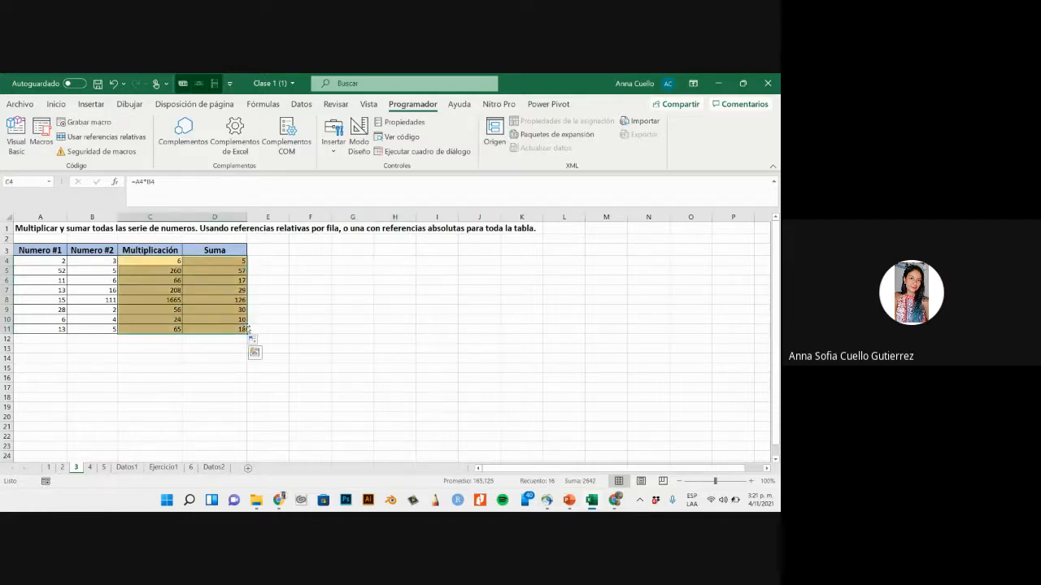
key("Delete")
left_click(317, 288)
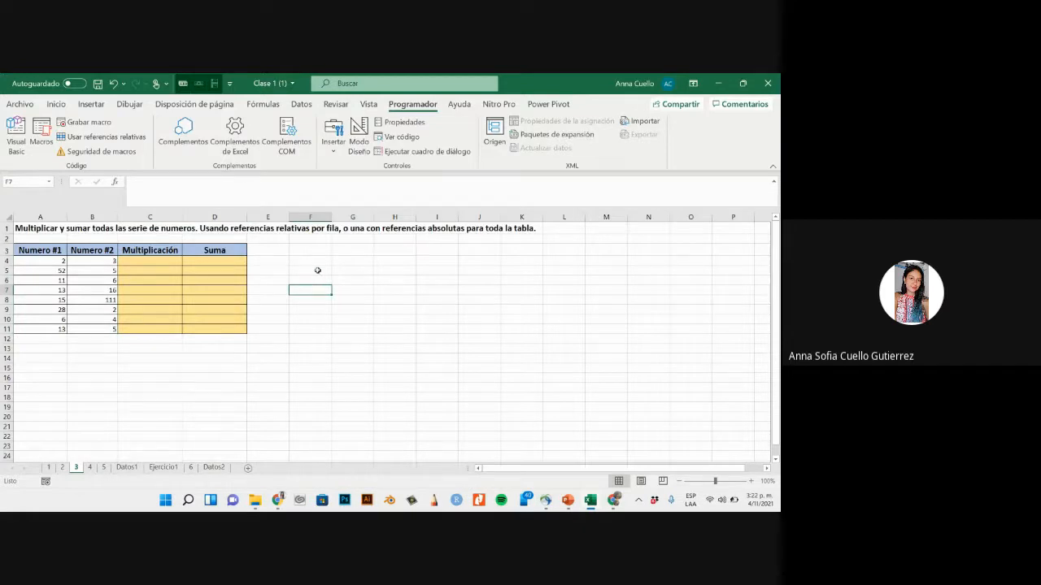
left_click(268, 230)
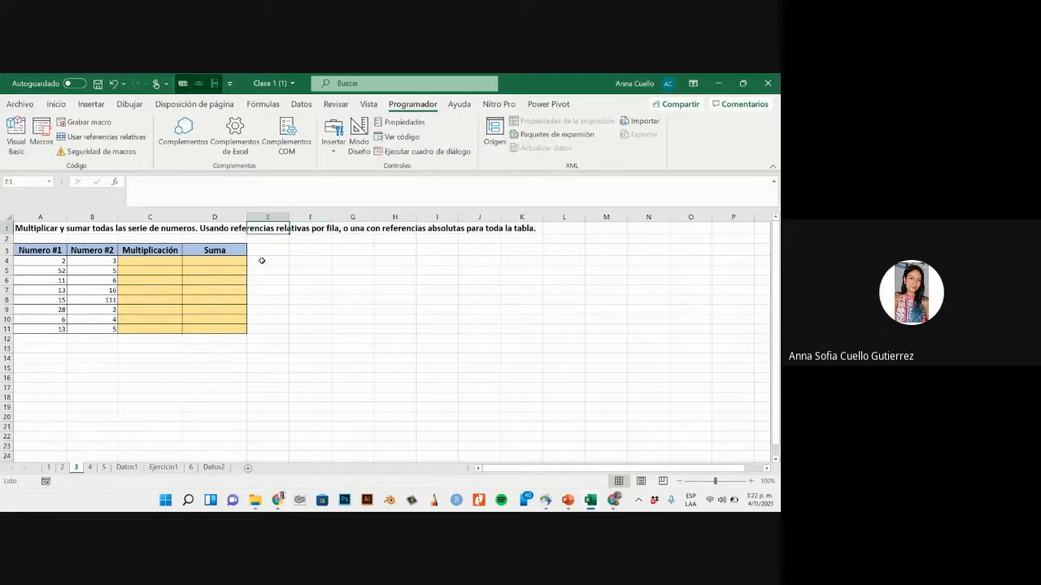
left_click(261, 260)
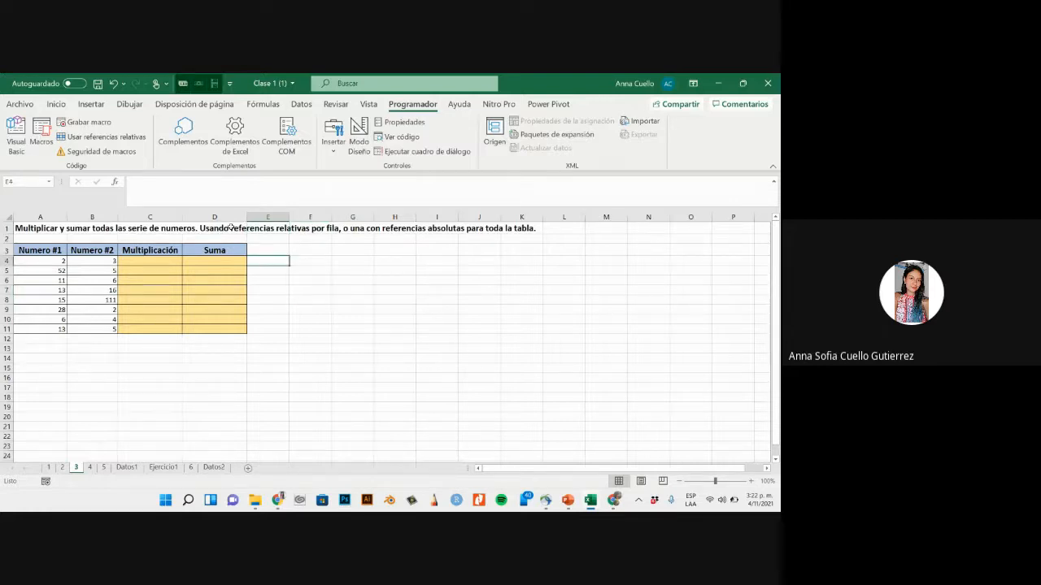
left_click(173, 260)
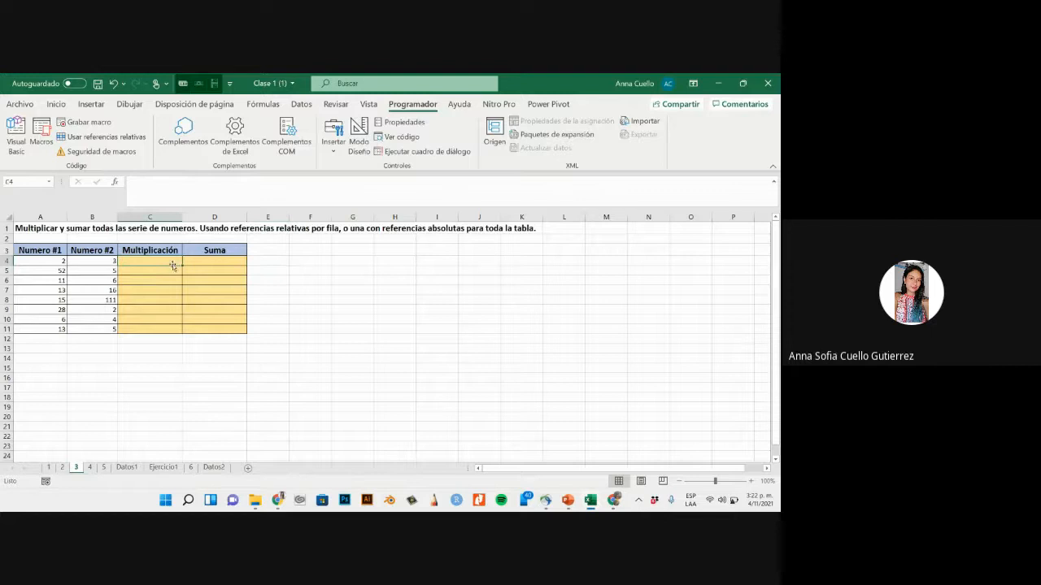
left_click(211, 191)
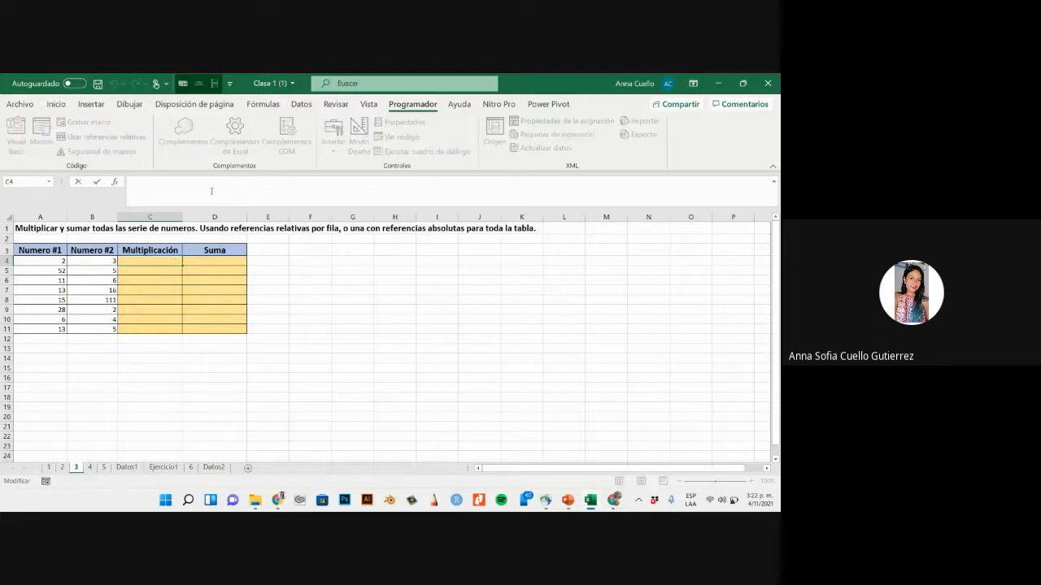
left_click(267, 260)
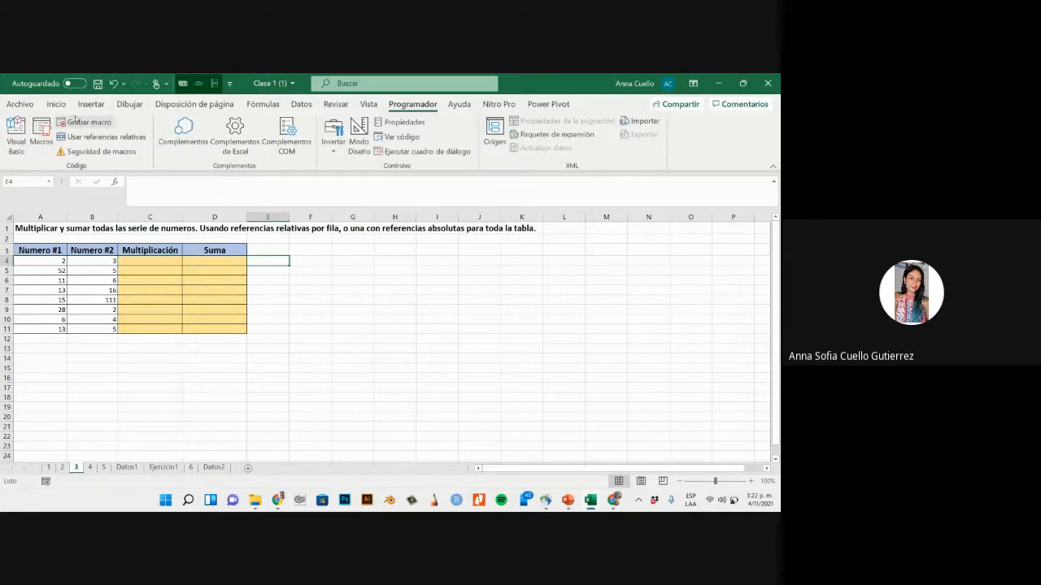
left_click(171, 261)
left_click(517, 324)
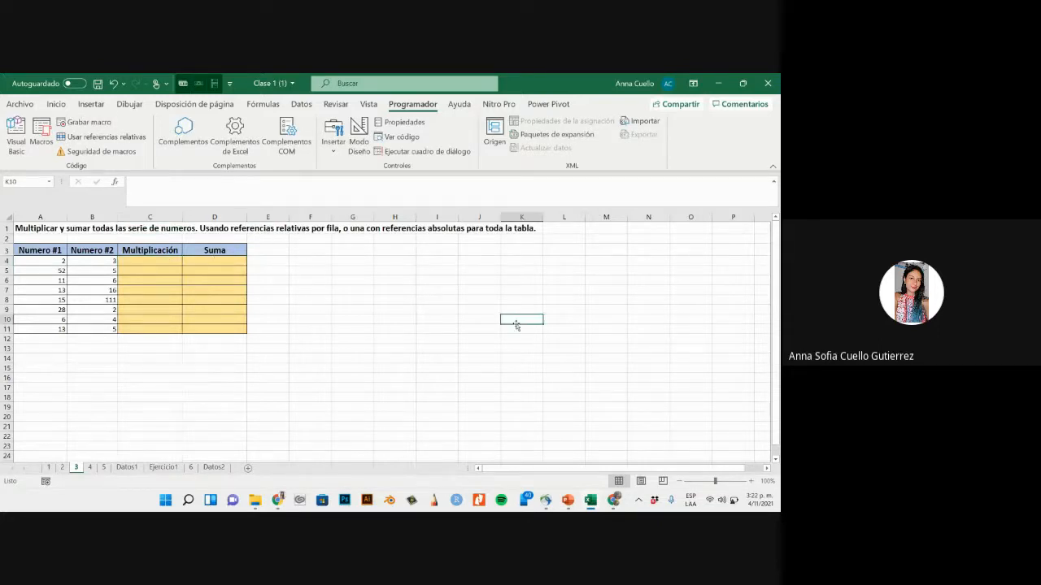
left_click_drag(209, 260, 208, 327)
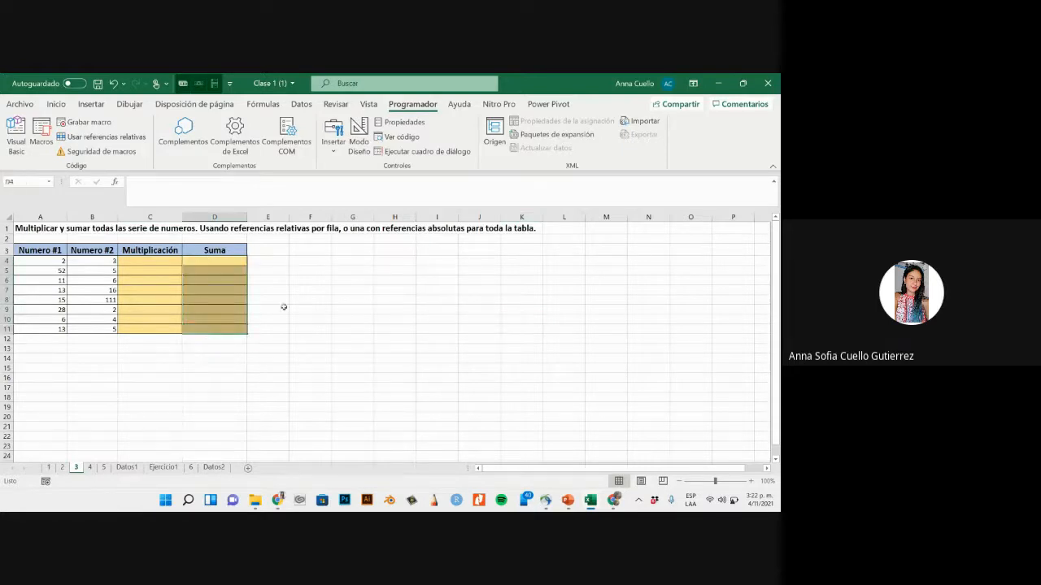
left_click(309, 307)
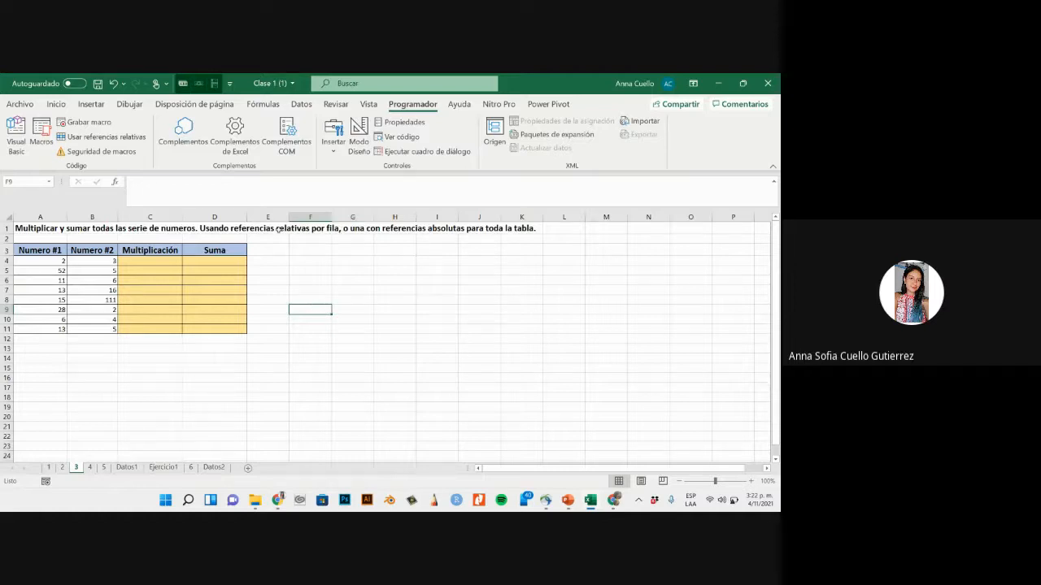
- Run the rela_multi macro repeatedly from cell C4 to fill the Multiplicación column down to C11
left_click(178, 259)
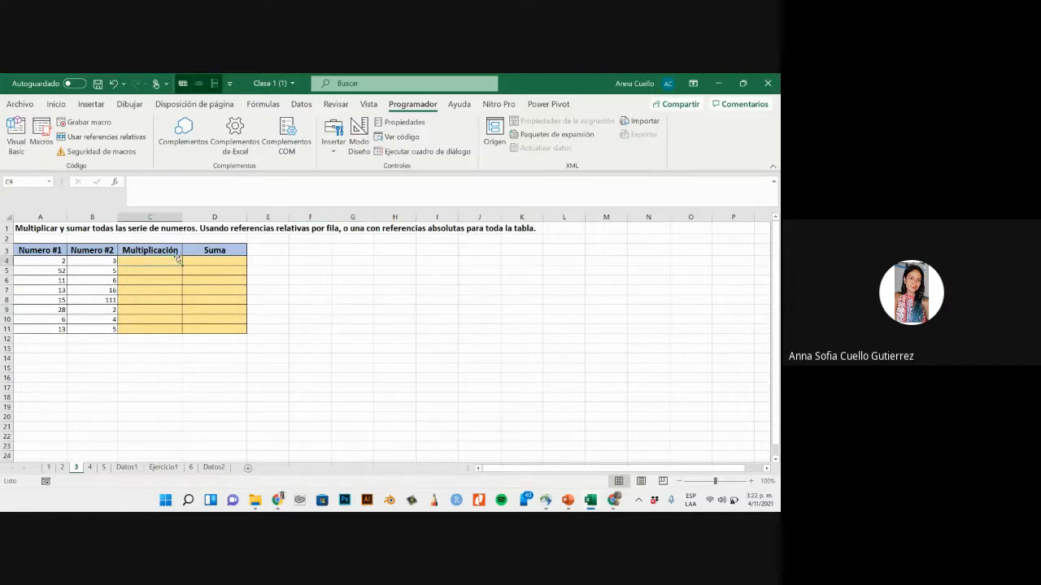
key("ctrl+m")
key("ctrl+m")
key("ctrl+m")
key("ctrl+m")
key("ctrl+m")
key("ctrl+m")
key("ctrl+m")
key("ctrl+m")
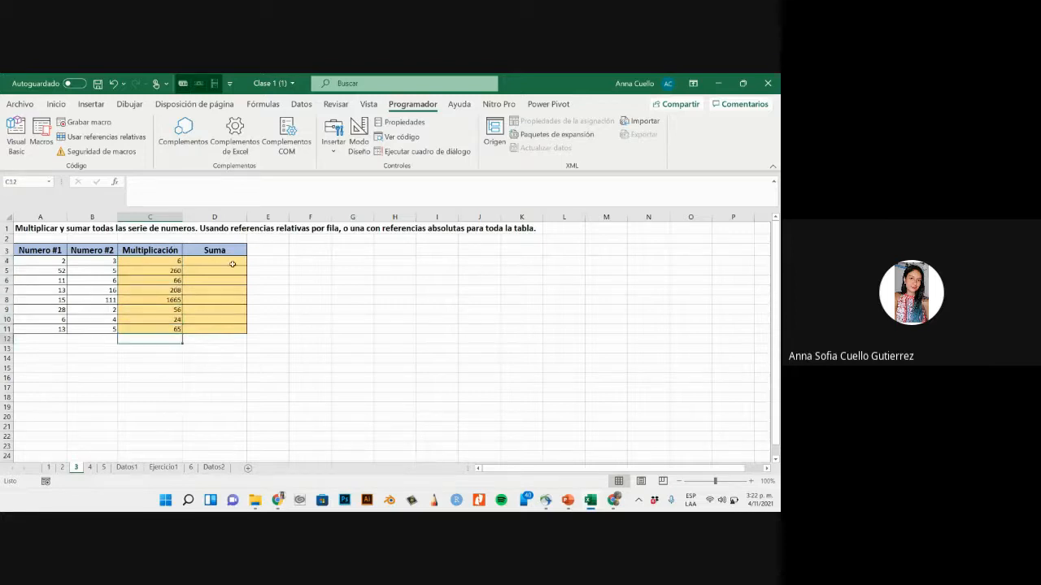
- Run the abs_suma macro from cell D4 to fill the Suma column
left_click(231, 265)
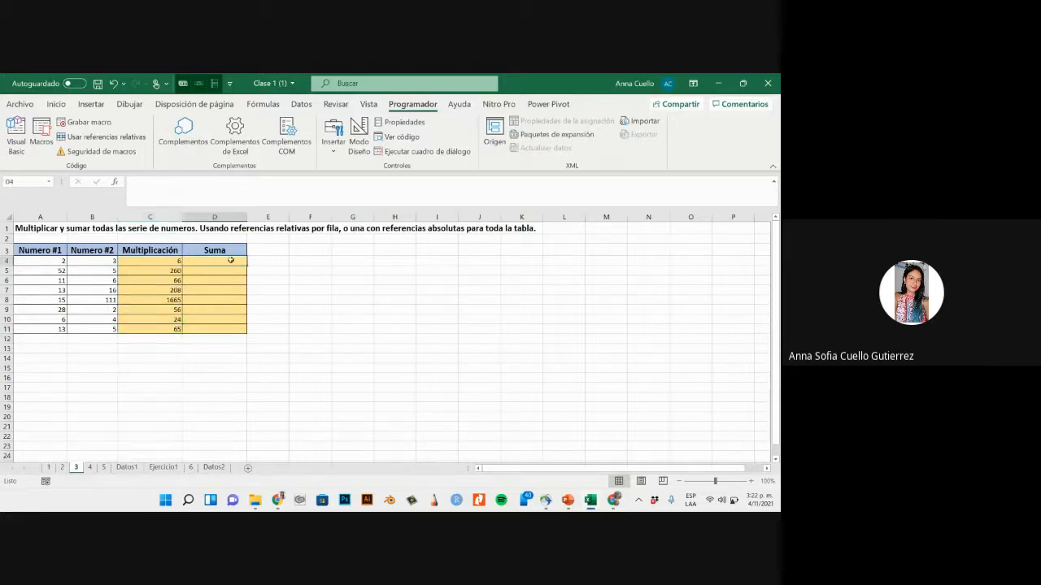
left_click(40, 134)
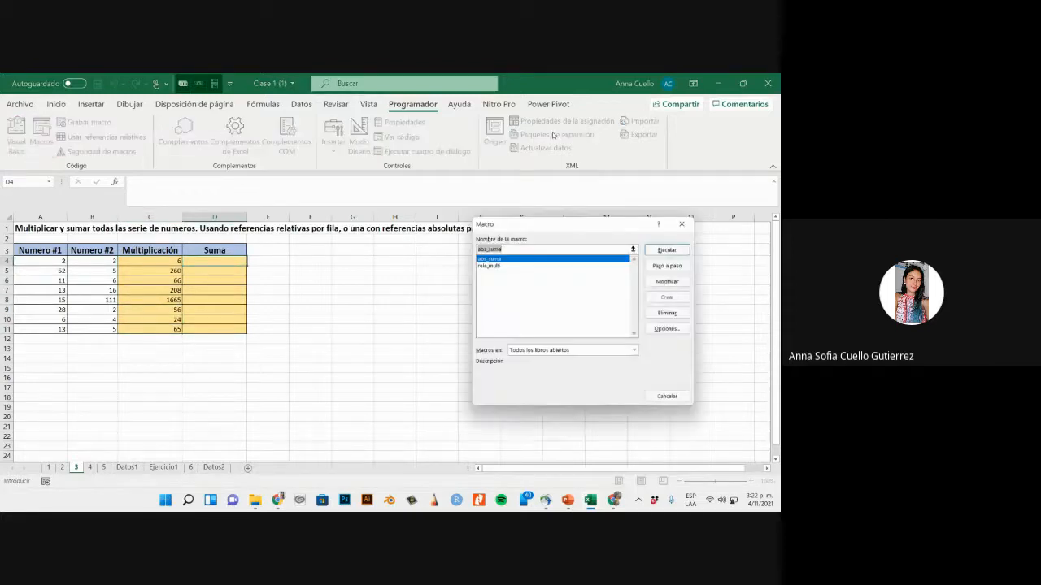
left_click(648, 256)
left_click(269, 270)
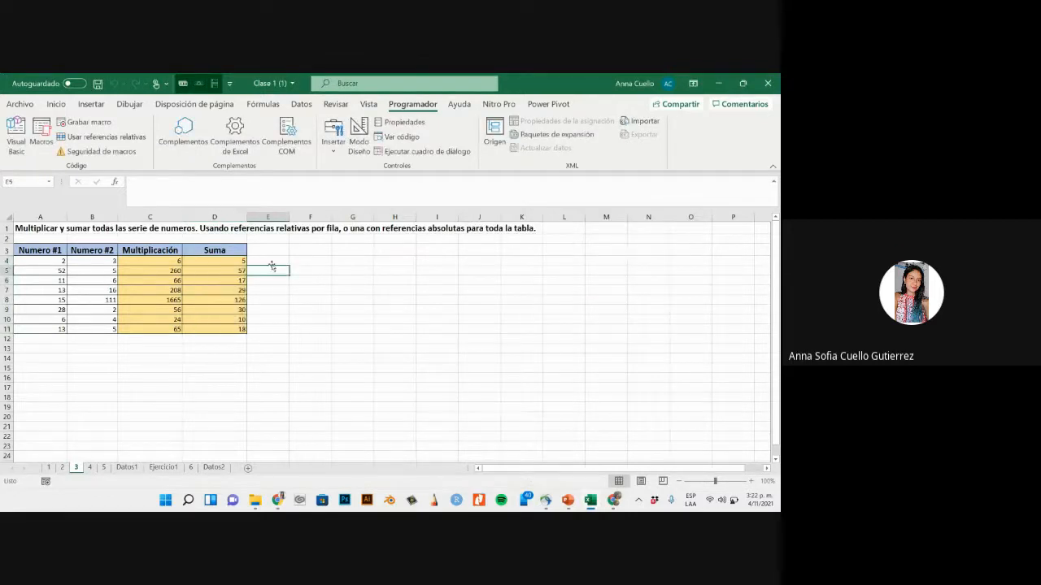
left_click(307, 289)
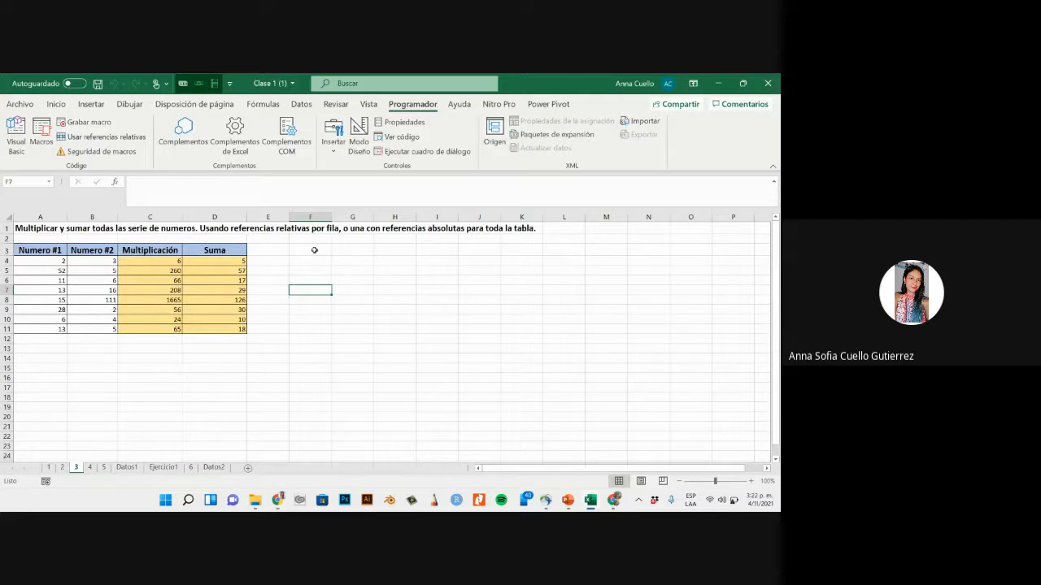
left_click(368, 278)
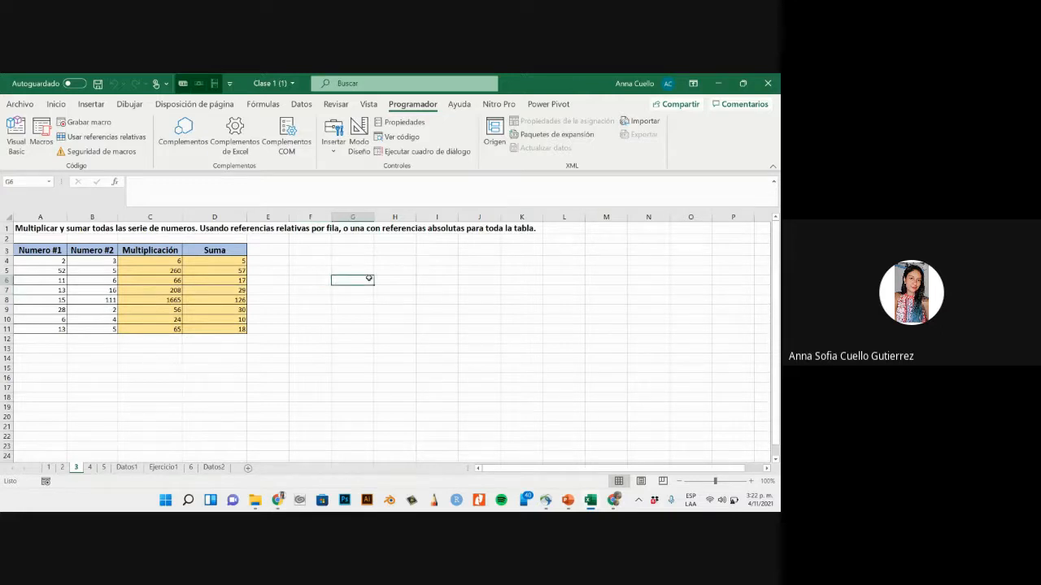
left_click(499, 282)
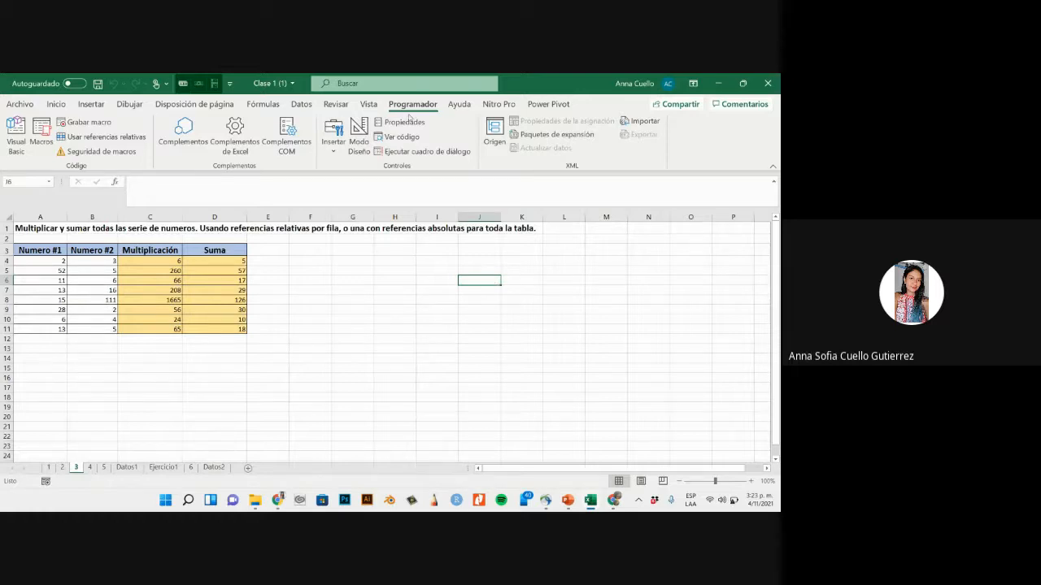
- Open the code of Módulo2 in the Visual Basic editor
left_click(17, 137)
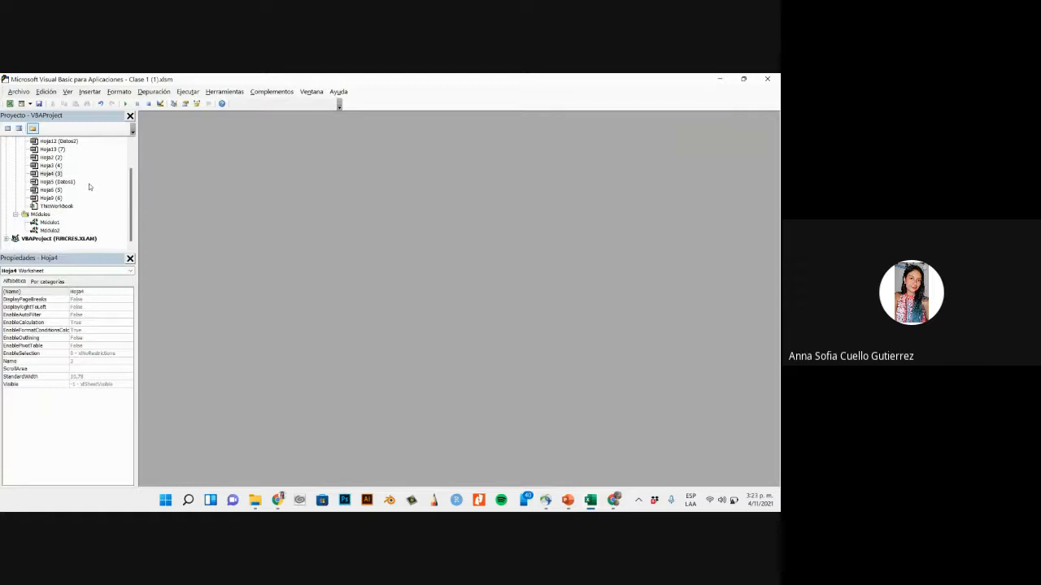
scroll(89, 187, "down", 2)
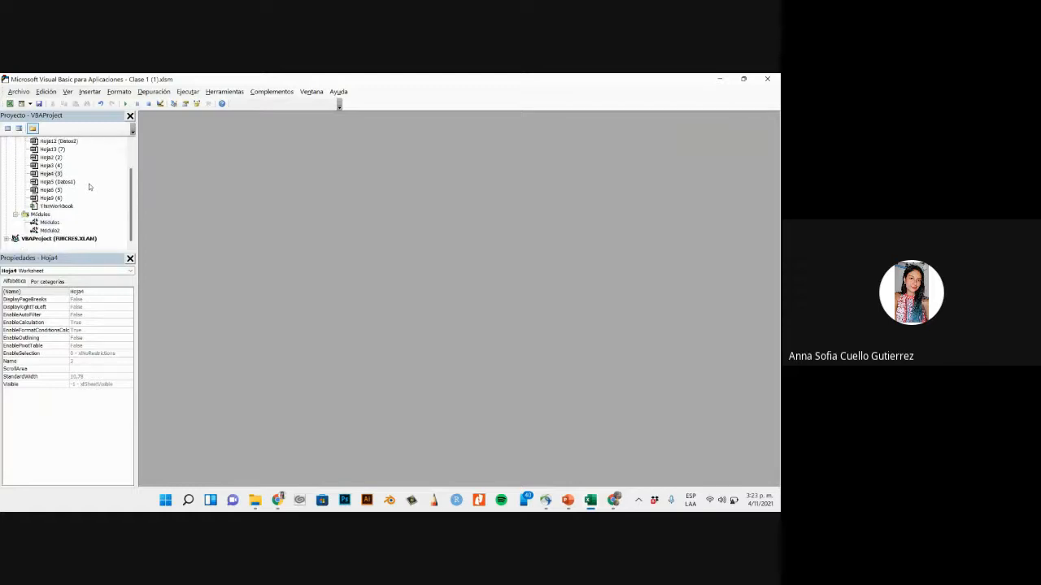
left_click(16, 216)
left_click(16, 230)
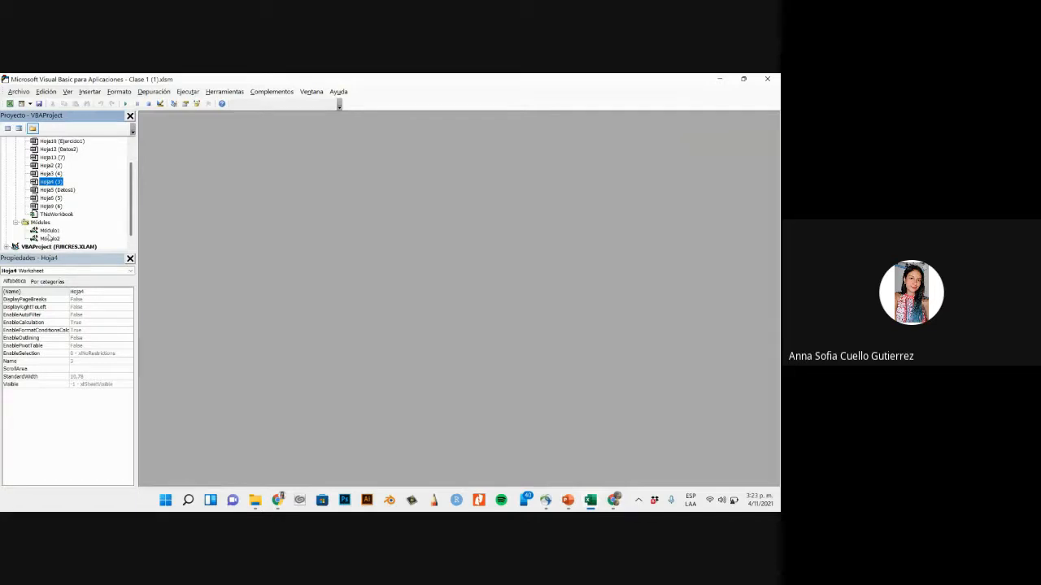
left_click(49, 232)
double_click(50, 238)
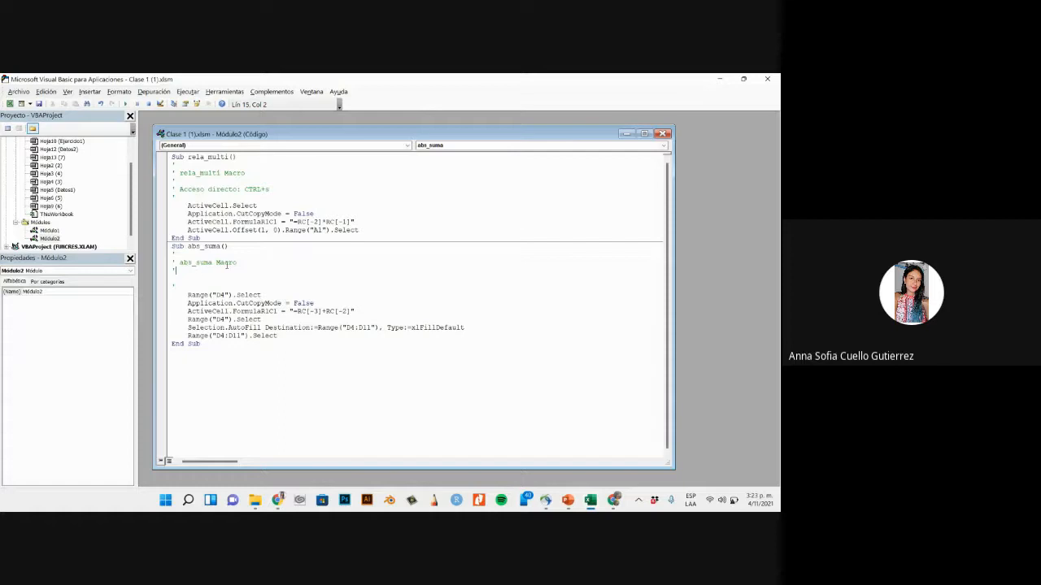
- Examine the recorded code of the abs_suma and rela_multi macros, and close the Visual Basic editor
left_click_drag(350, 341, 168, 248)
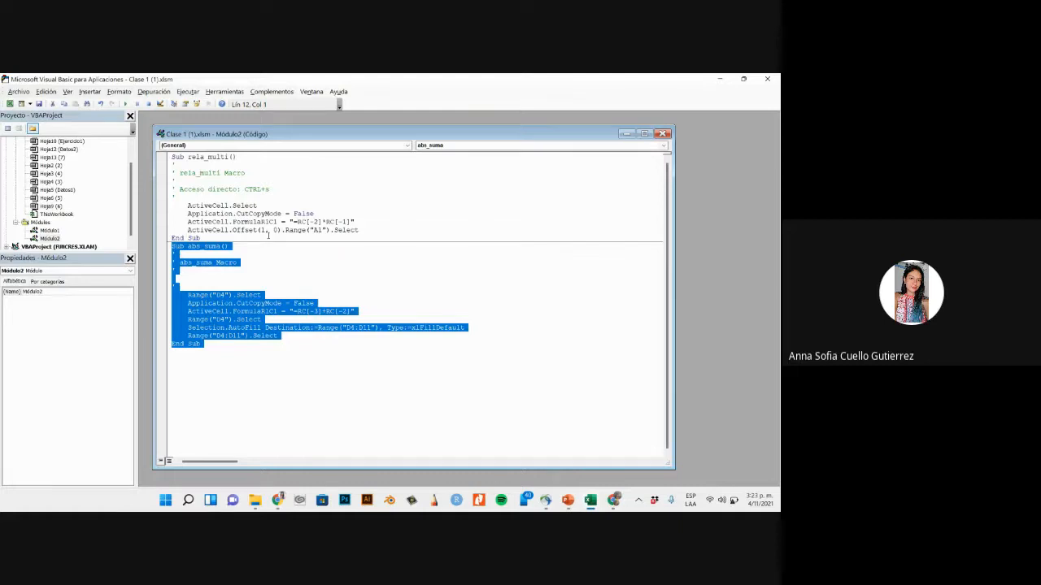
left_click_drag(268, 235, 185, 157)
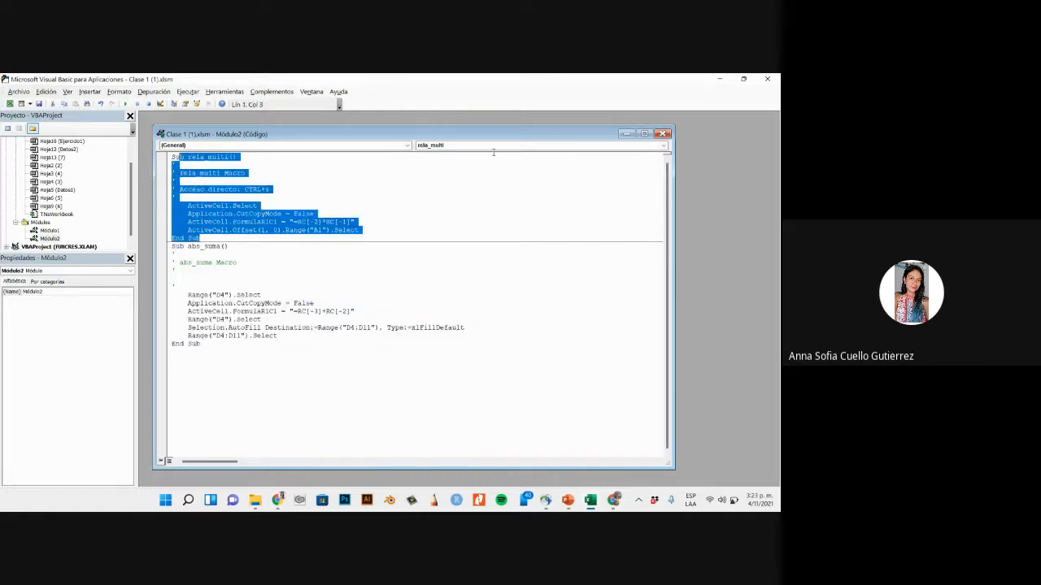
left_click(663, 134)
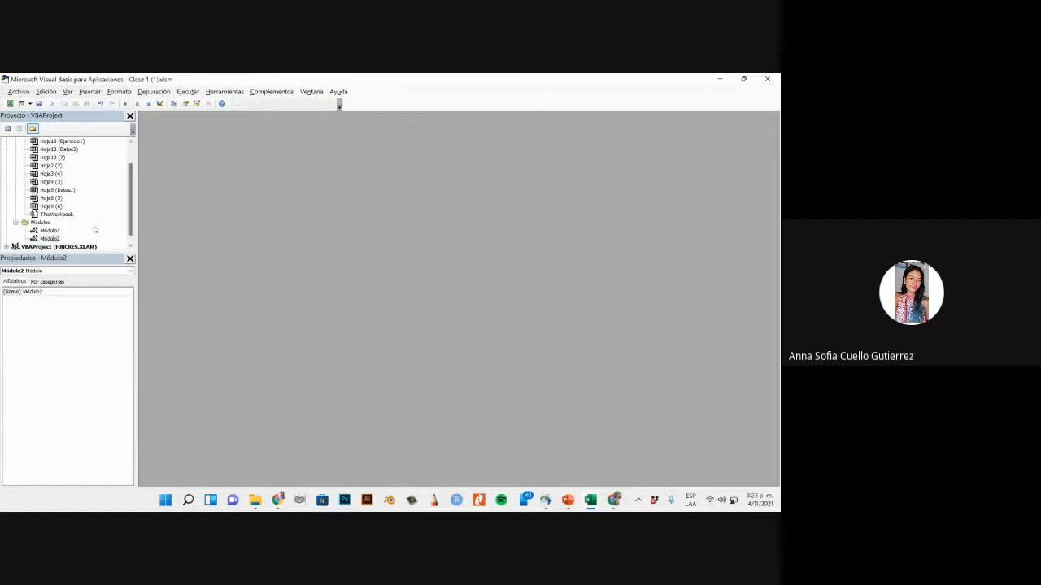
scroll(96, 229, "up", 1)
left_click(767, 79)
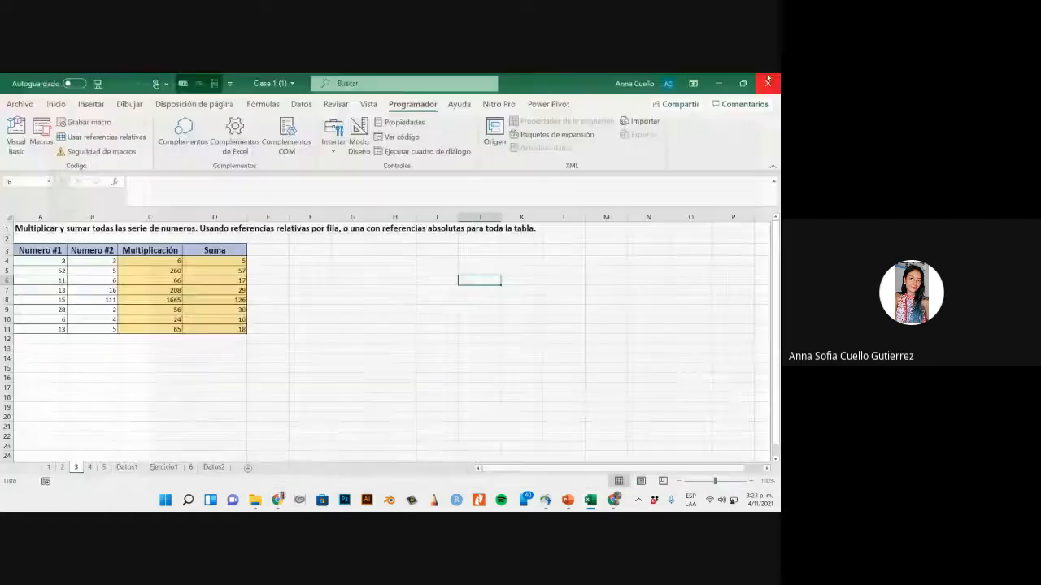
left_click(348, 354)
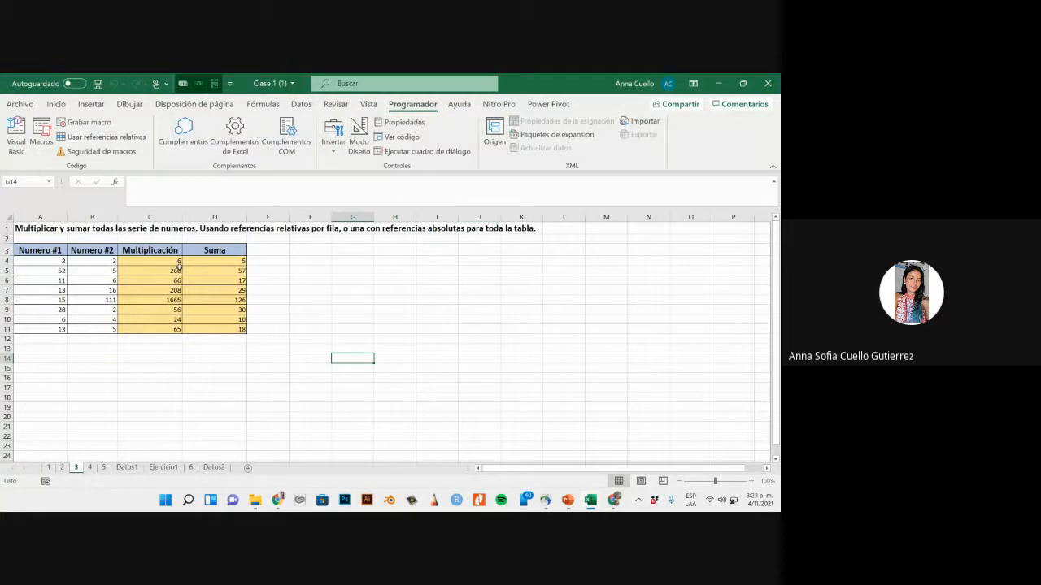
- On sheet 4, delete the stray values in the range I9:K17 beside the number table
left_click(90, 469)
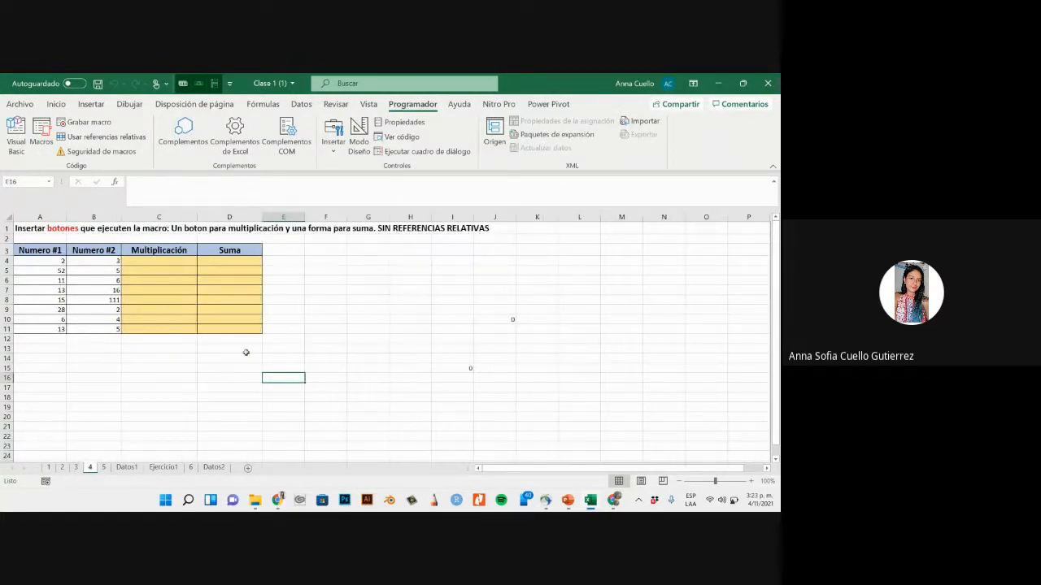
left_click(349, 350)
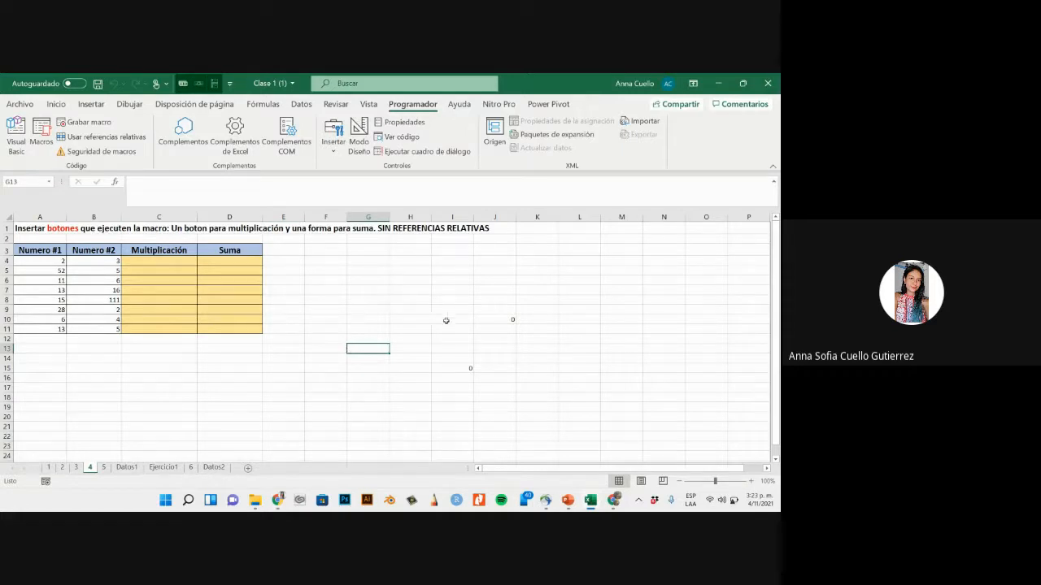
left_click_drag(443, 313, 530, 382)
key("Delete")
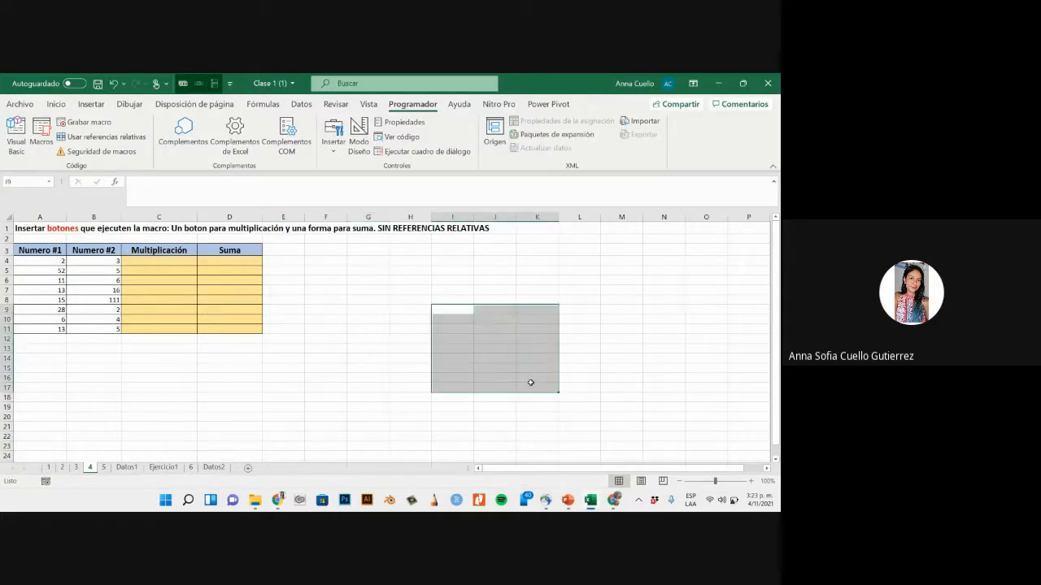
left_click(350, 330)
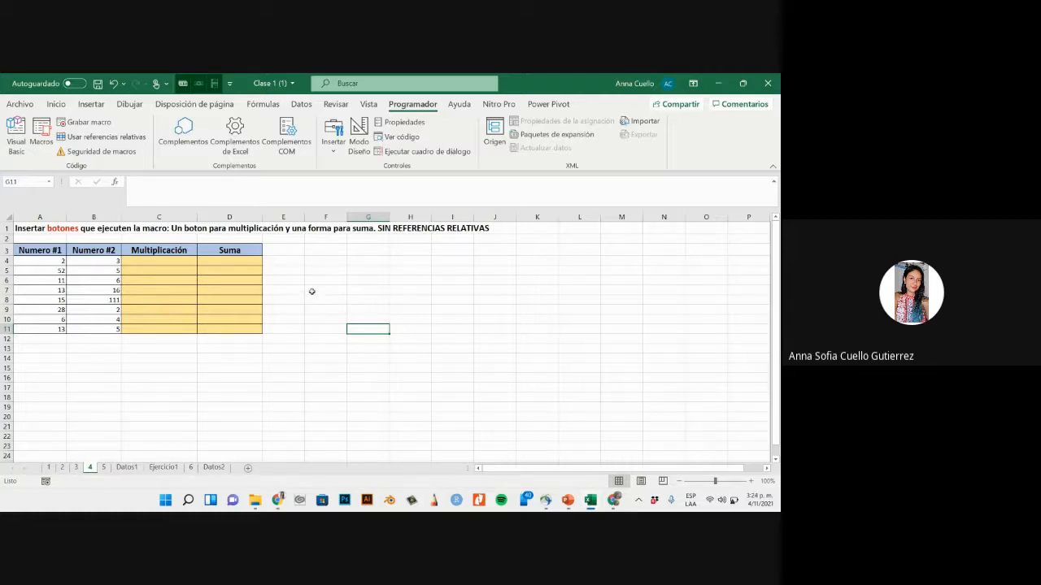
left_click(324, 260)
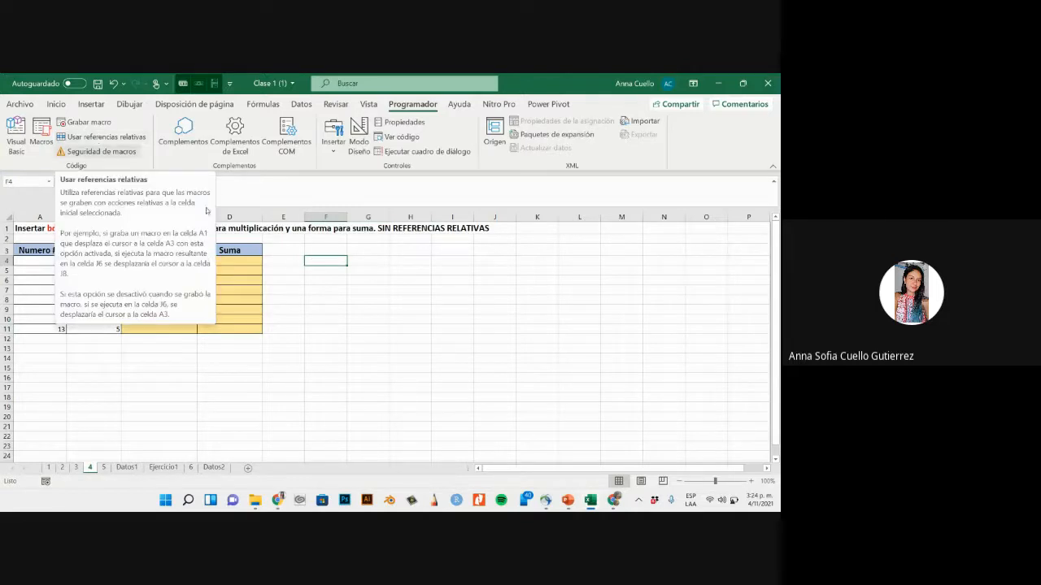
- Start recording a macro named Boton_multi without relative references
left_click(127, 261)
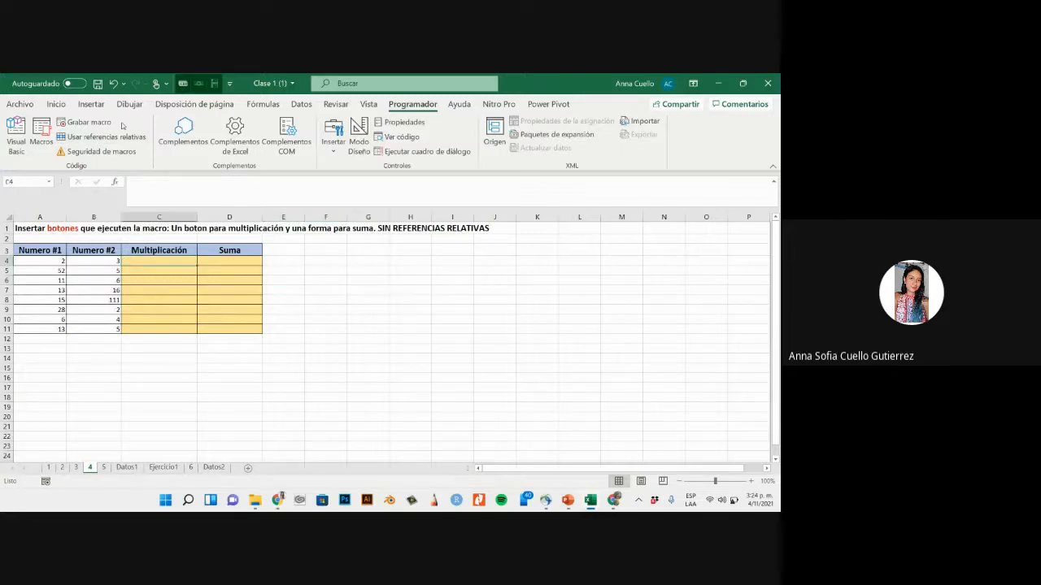
left_click(183, 248)
left_click(105, 124)
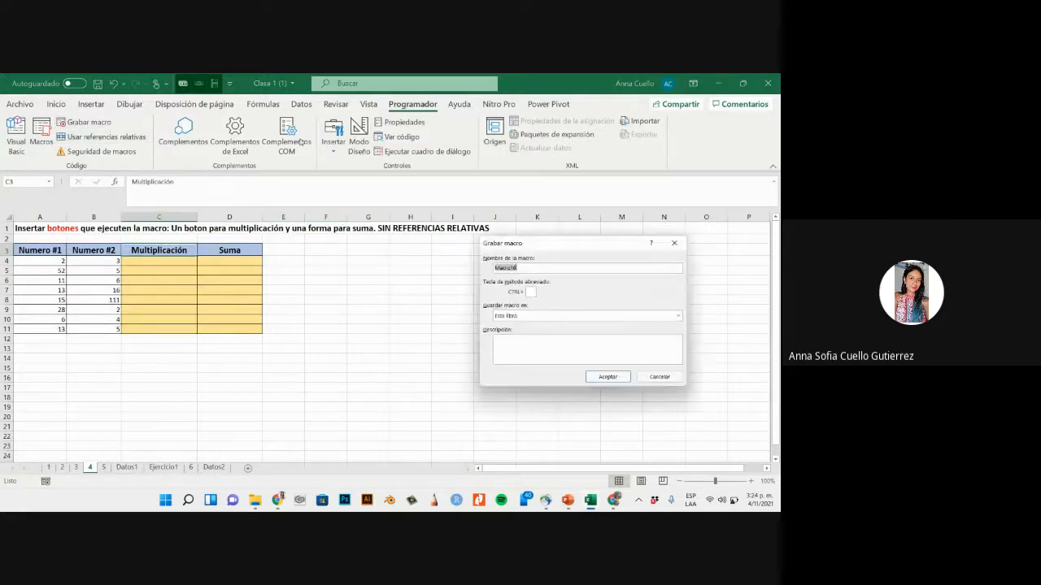
type("Boton multi")
left_click(512, 268)
key("BackSpace")
type("_mult")
left_click(607, 377)
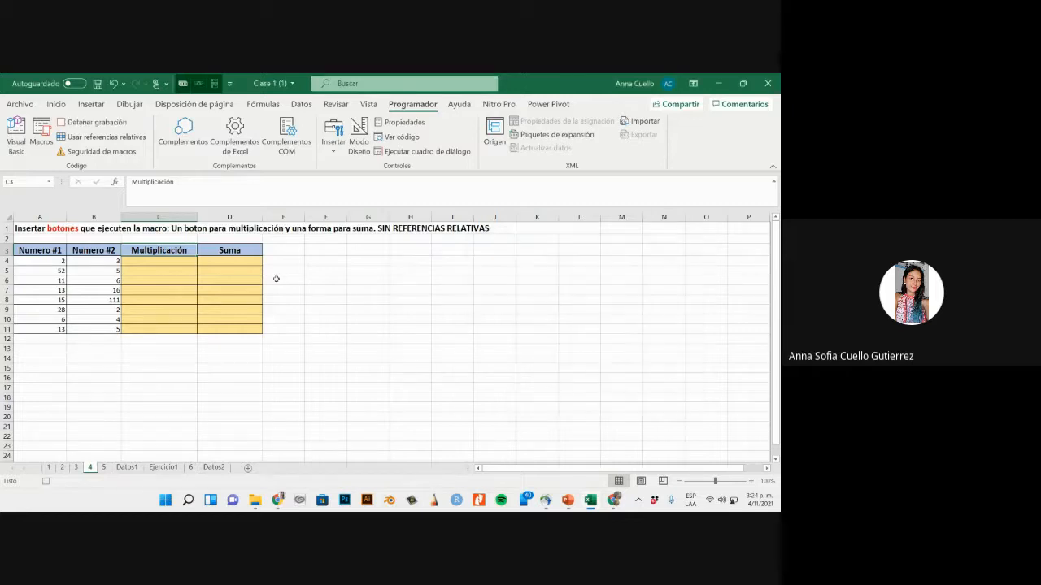
- Enter the formula =A4*B4 in cell C4 of the Multiplicación column
left_click(156, 264)
type("=")
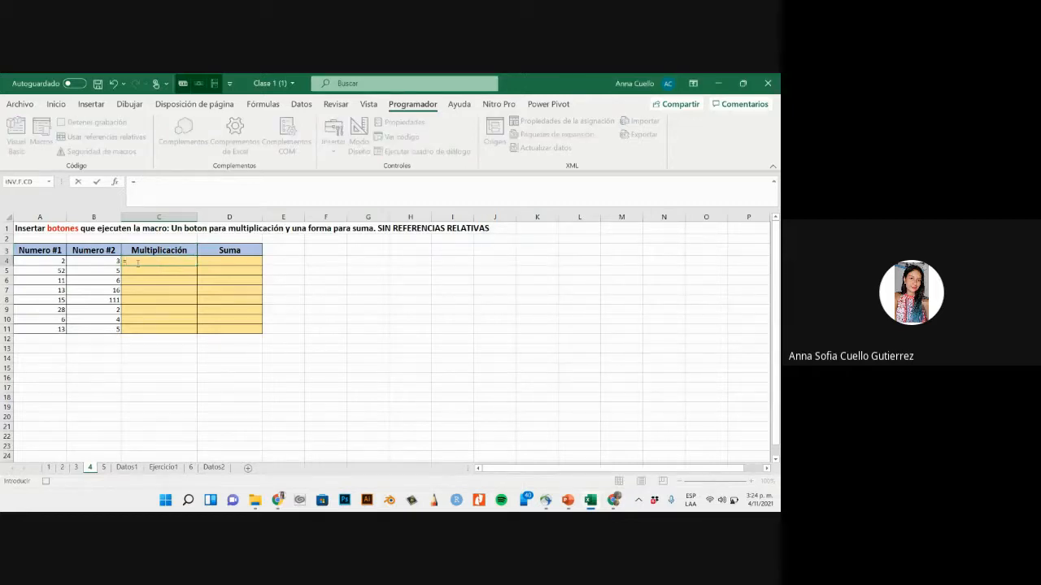
left_click(58, 262)
type("*")
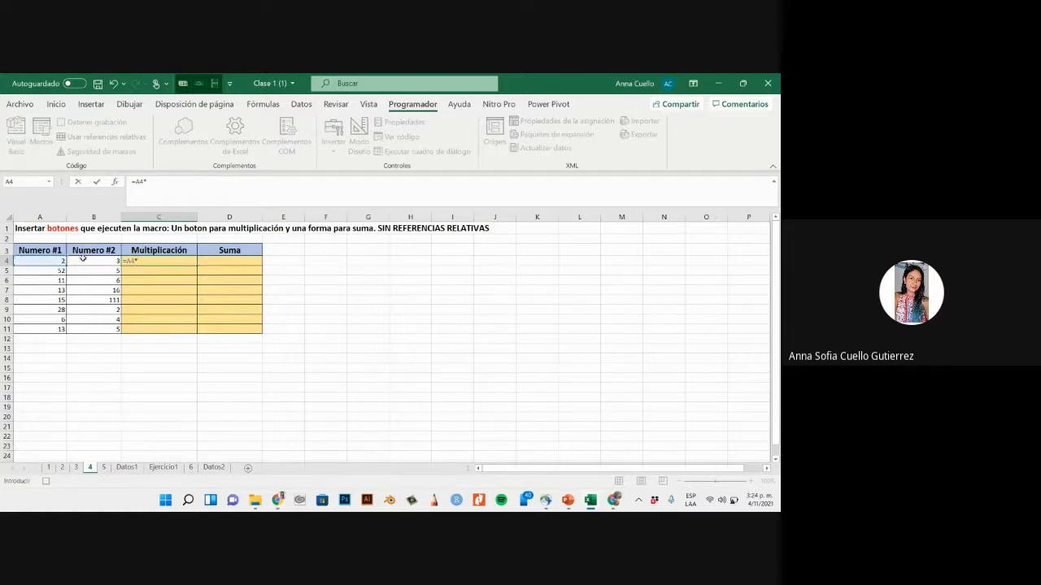
left_click(83, 260)
key("Return")
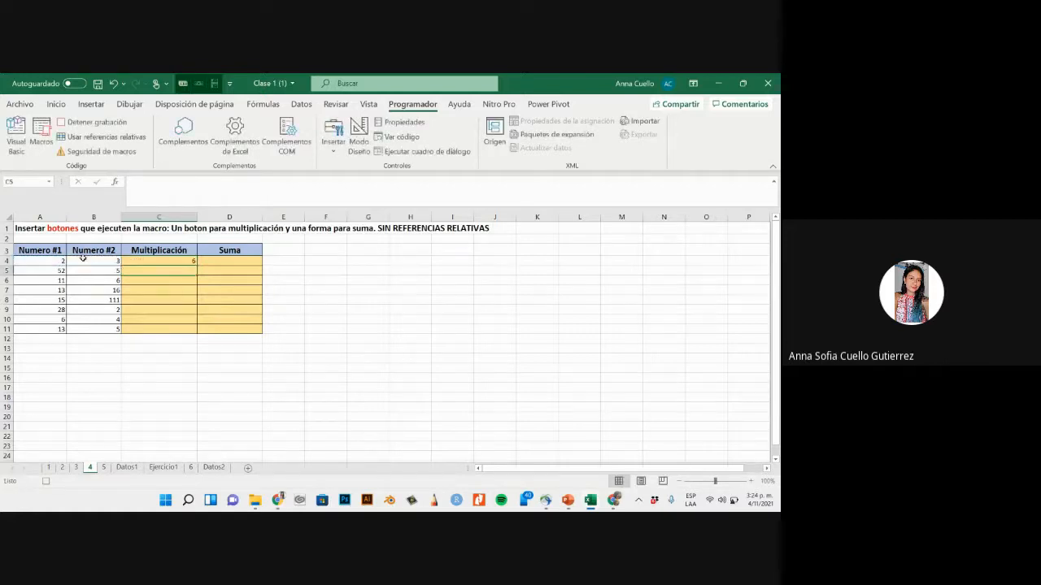
- Fill the multiplication formula from C4 down to C11, and stop the macro recording
left_click(140, 259)
left_click_drag(197, 265, 198, 332)
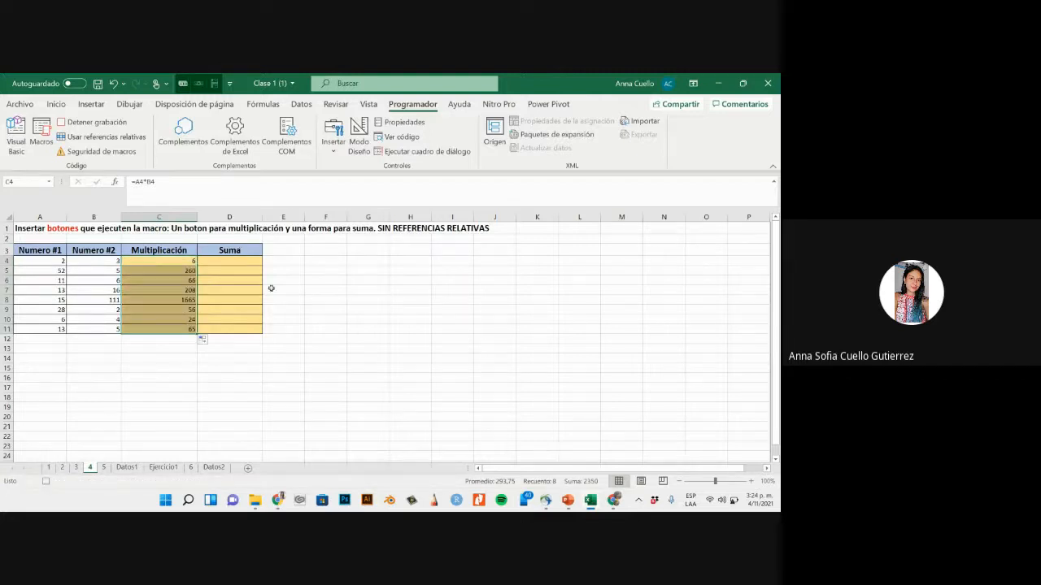
left_click(91, 122)
- Start recording a macro named botonsuma with cell D4 selected
left_click(250, 262)
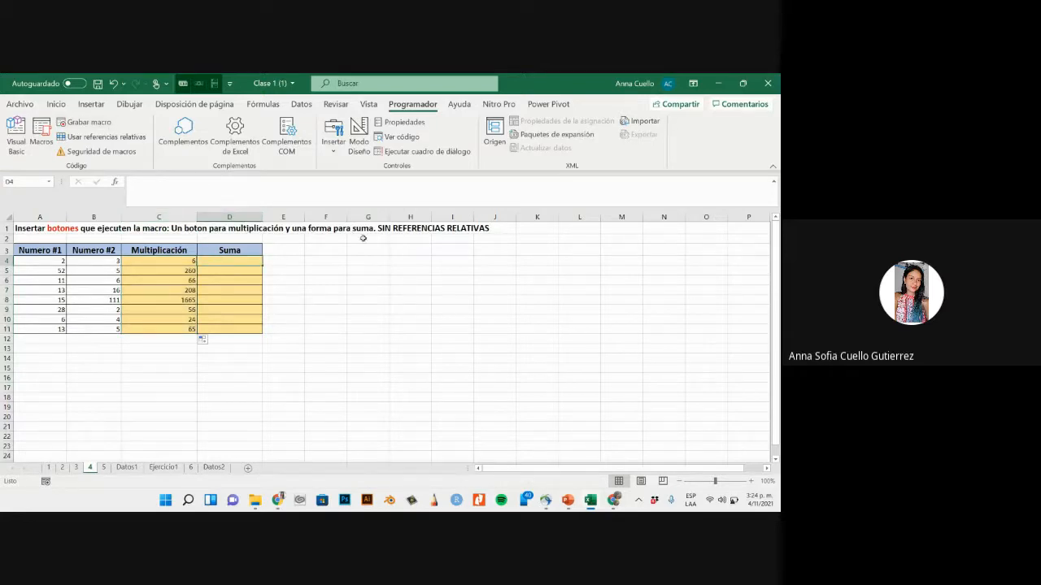
left_click(90, 122)
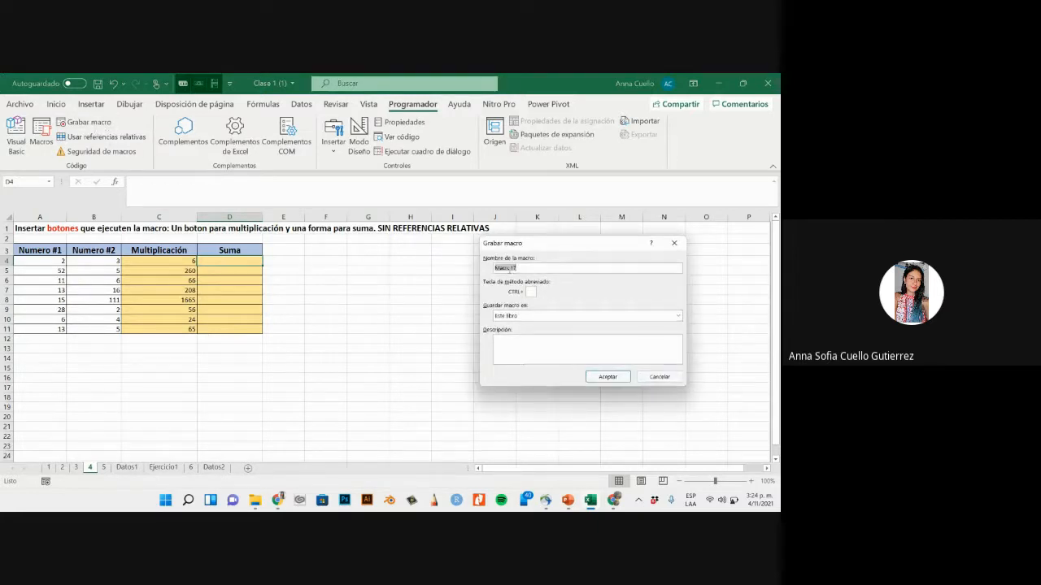
type("boto")
type("nsuma")
left_click(607, 376)
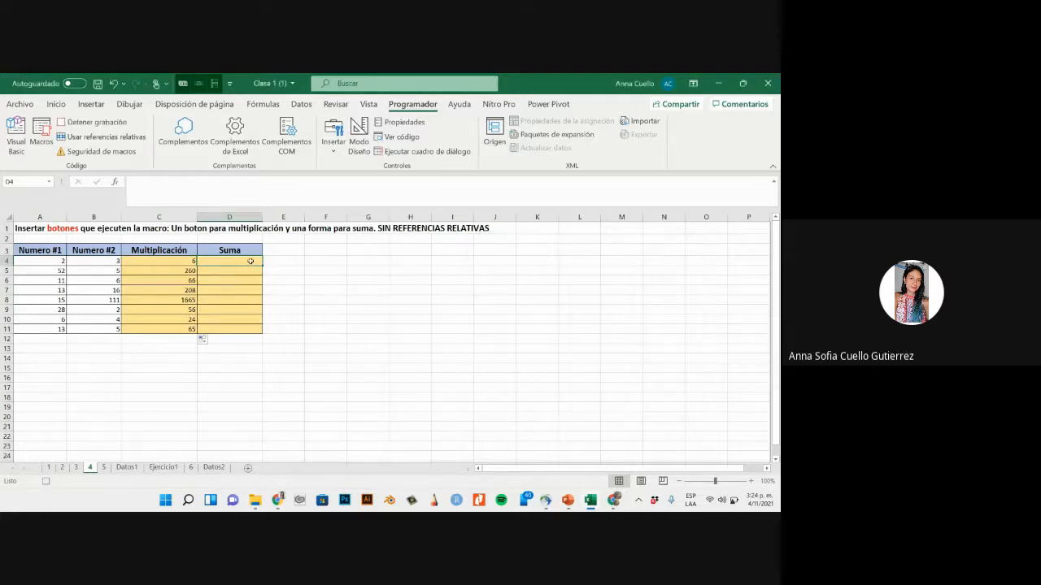
- Enter the formula =A4+B4 in cell D4 of sheet 4's Suma column
type("=")
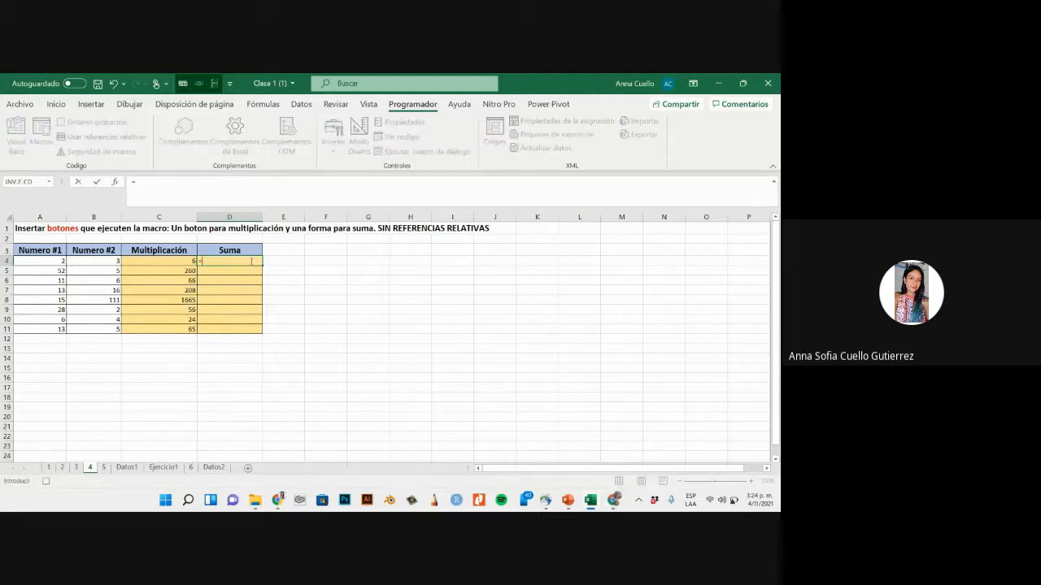
left_click(31, 260)
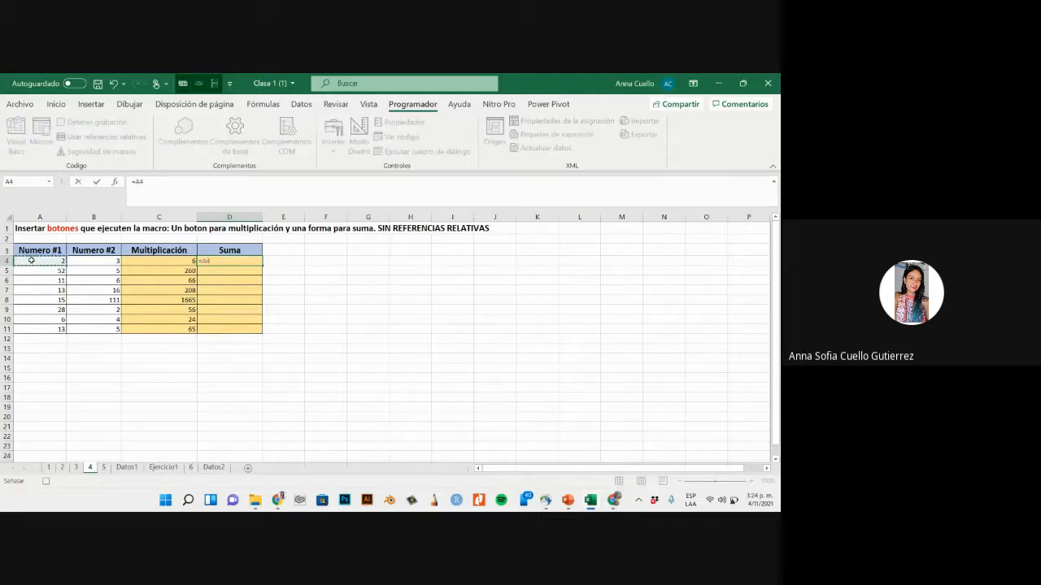
type("+")
left_click(79, 260)
key("Return")
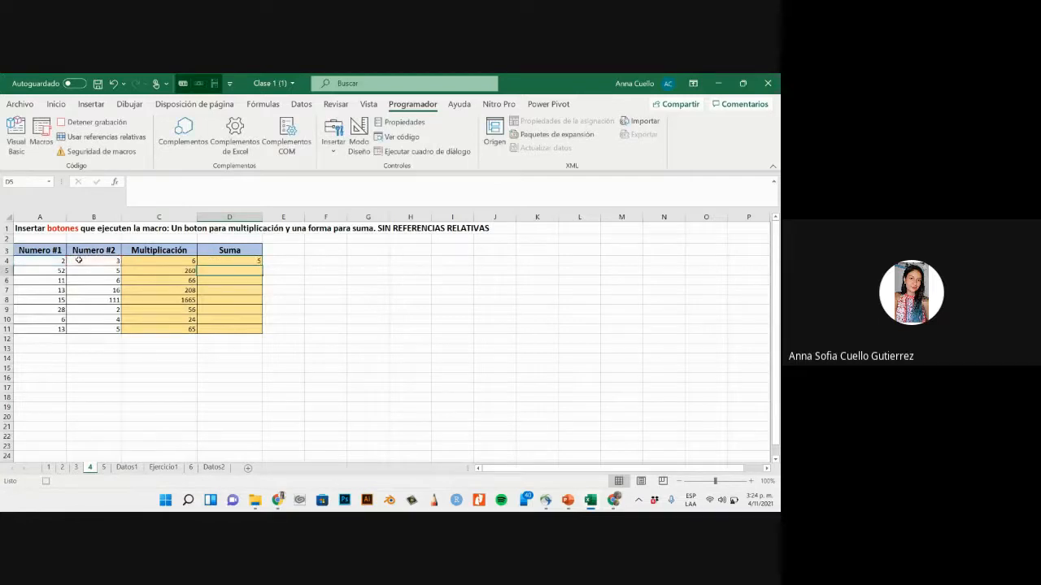
- Fill the sum formula down to D11 on sheet 4, and stop recording the sum macro
left_click(248, 260)
left_click_drag(261, 265, 260, 332)
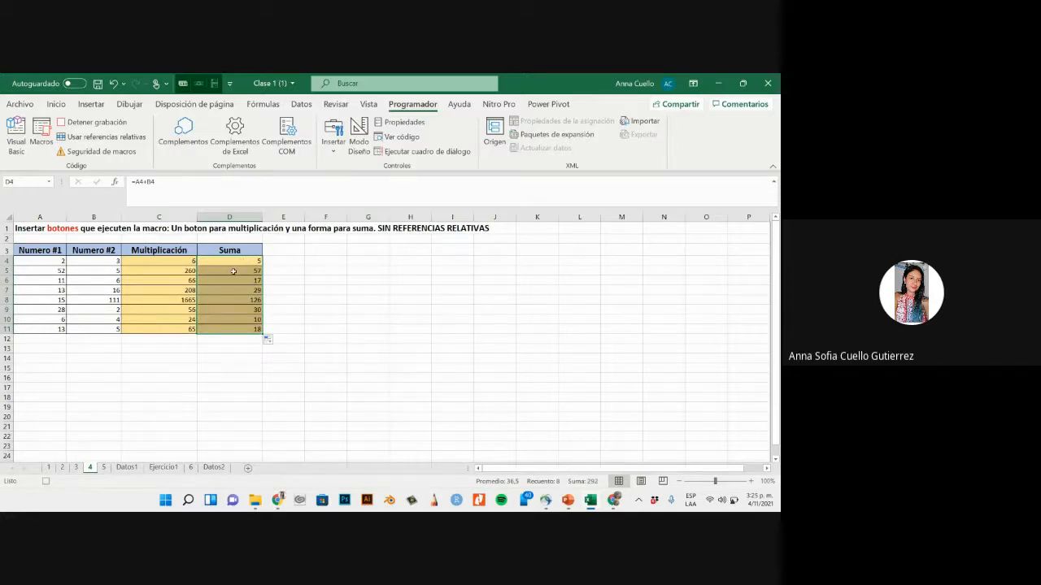
left_click(89, 122)
left_click(316, 288)
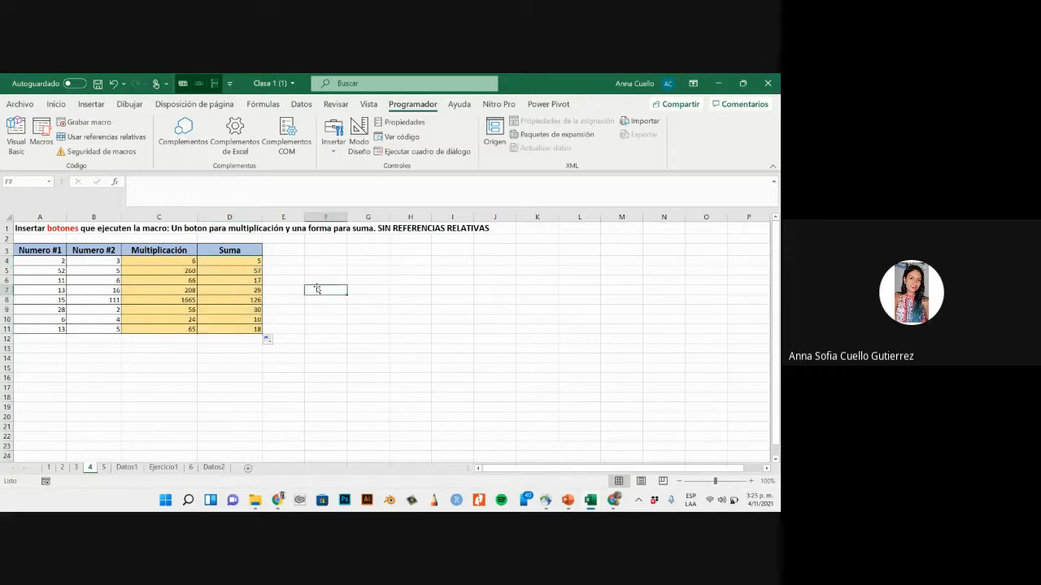
left_click_drag(185, 265, 241, 327)
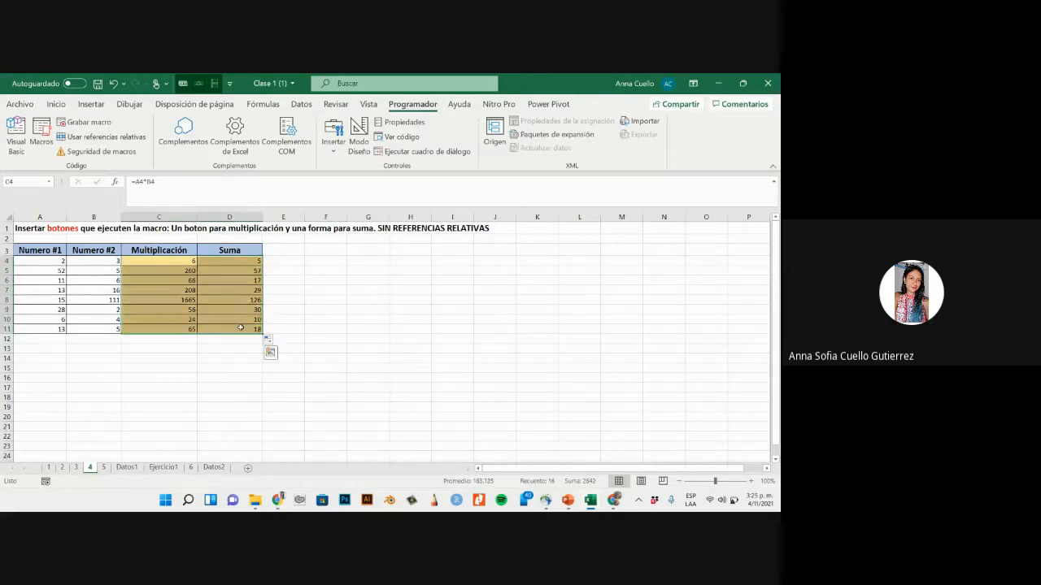
left_click(449, 324)
left_click_drag(252, 266, 251, 329)
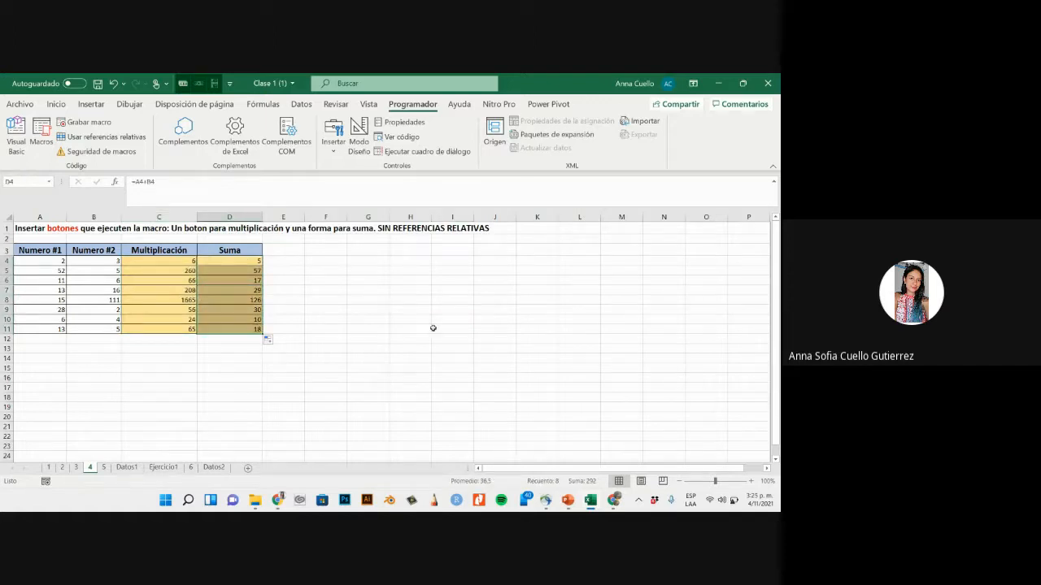
left_click(435, 329)
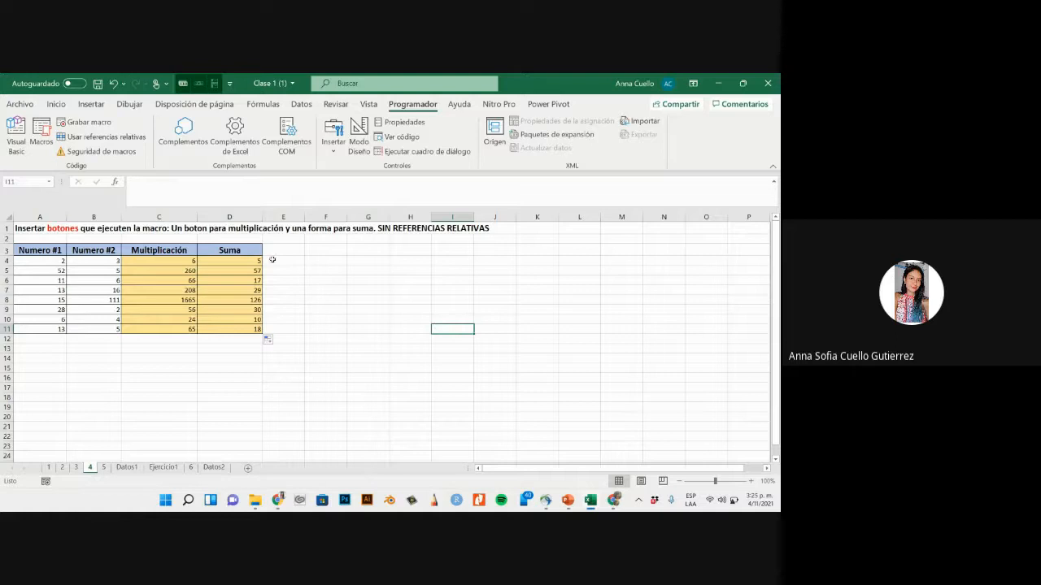
left_click_drag(448, 330, 449, 397)
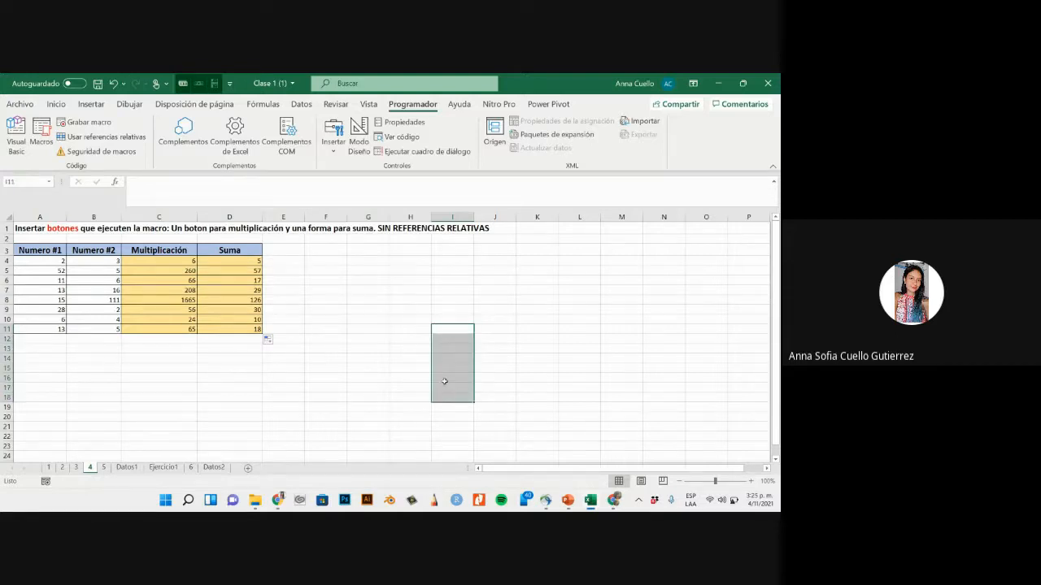
left_click(335, 389)
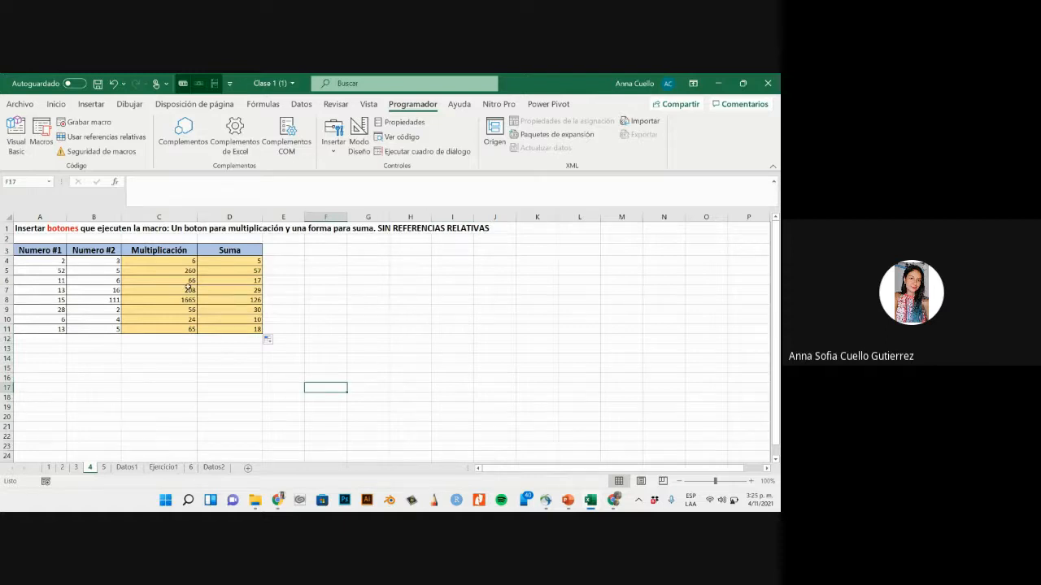
- Clear the Multiplicación and Suma results in C4:D11 on sheet 4
left_click_drag(188, 261, 238, 329)
key("BackSpace")
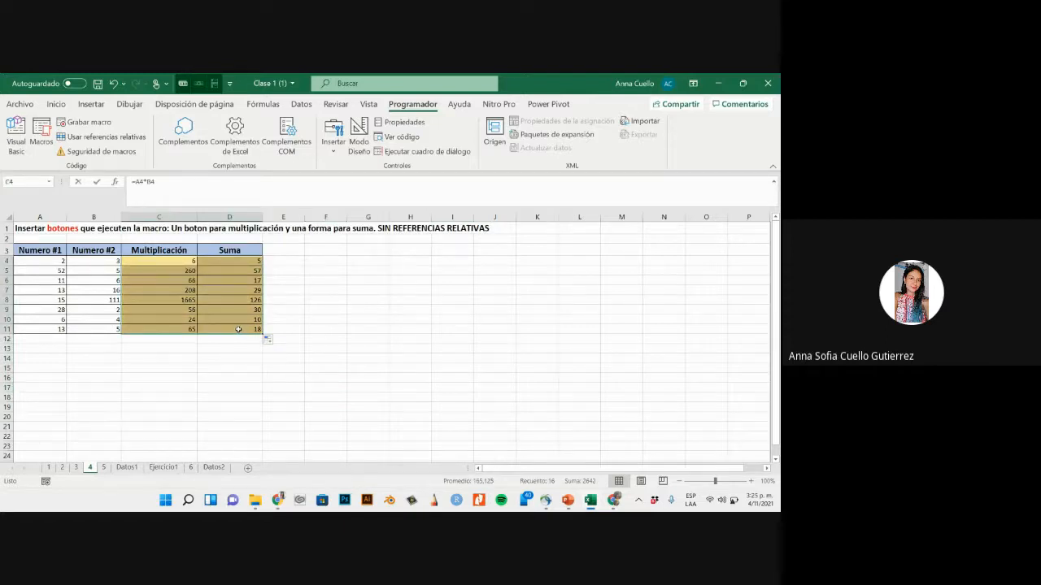
left_click(315, 320)
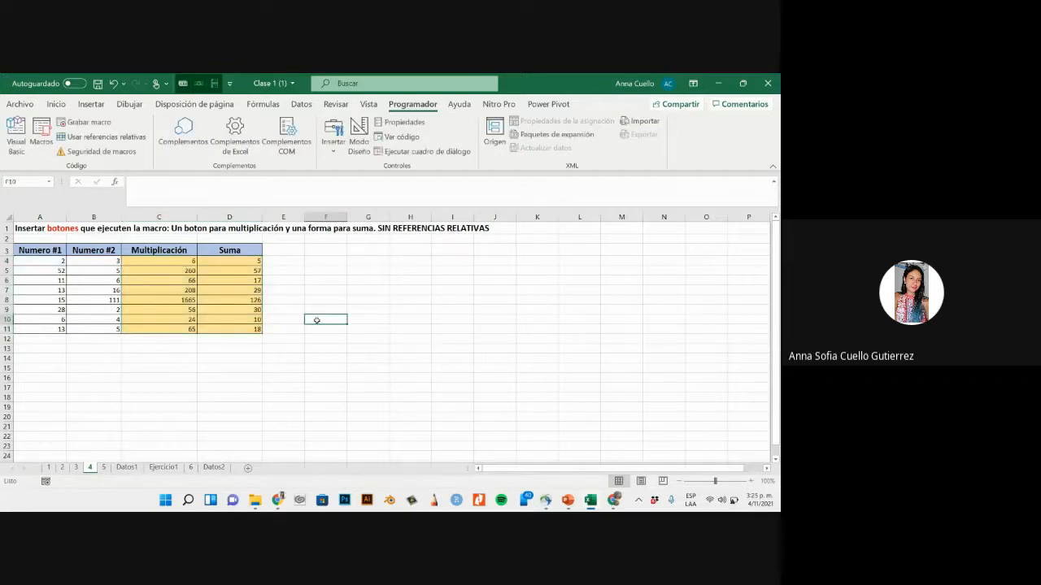
key("ctrl+z")
key("Delete")
left_click(317, 321)
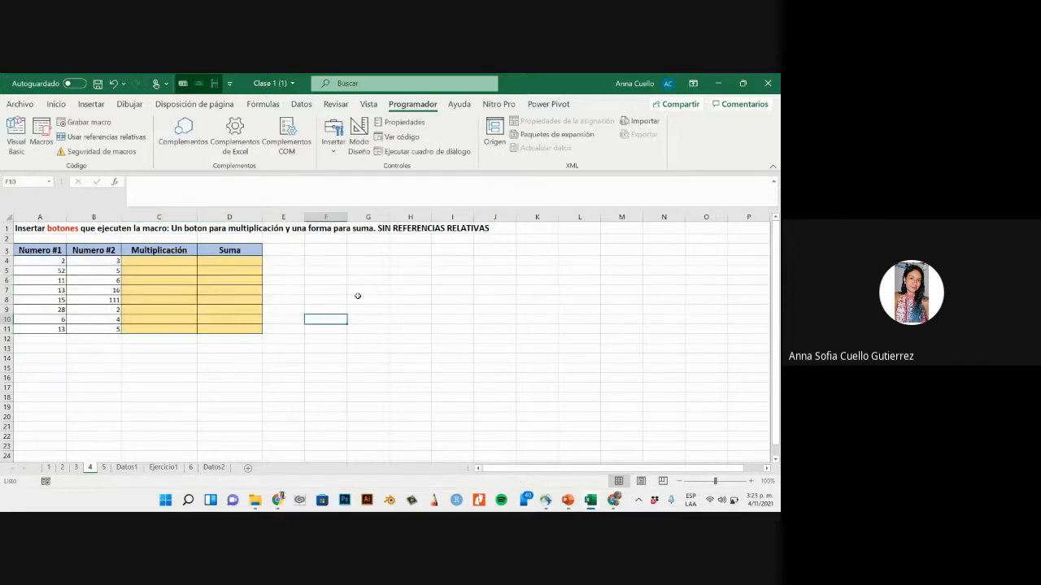
left_click(394, 284)
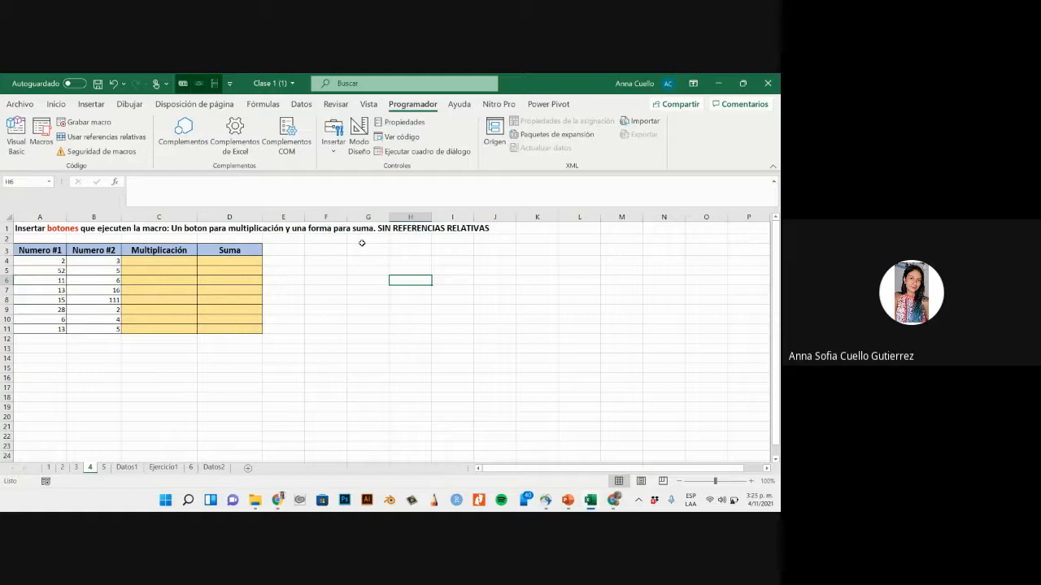
- Check the list of macros available in the workbook, and close it without running any
left_click(40, 135)
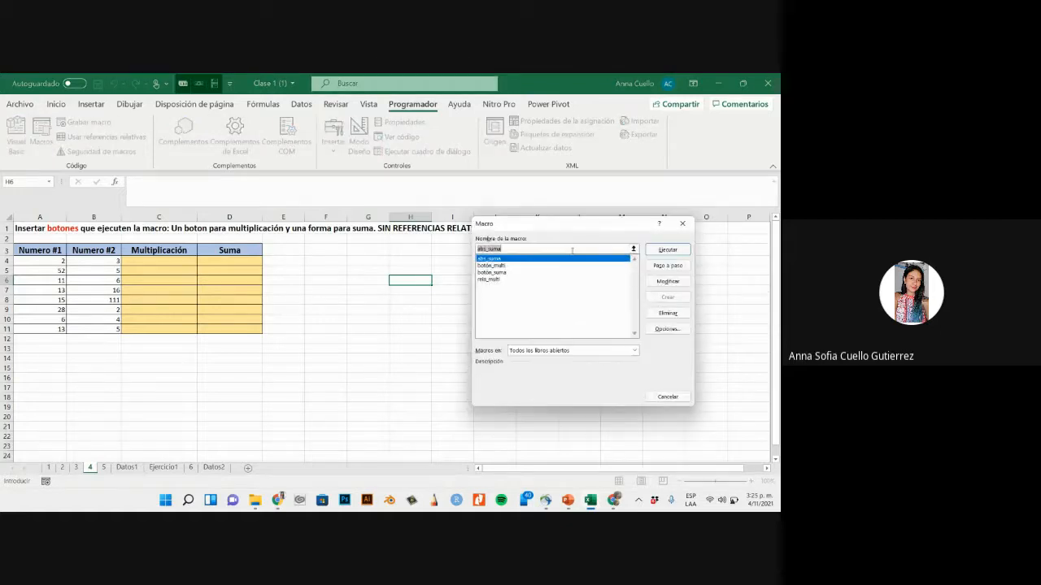
left_click(682, 223)
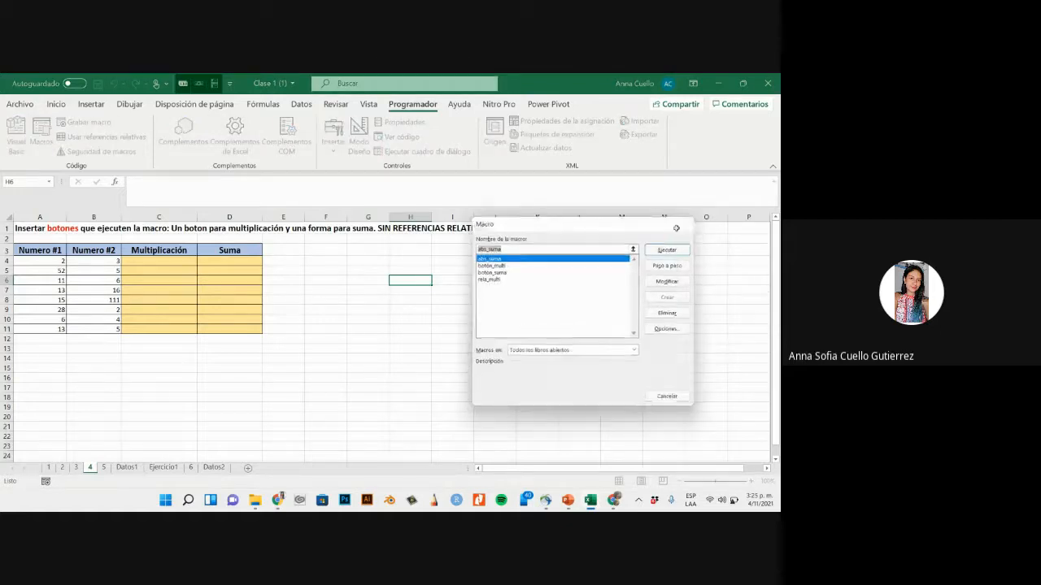
left_click(349, 250)
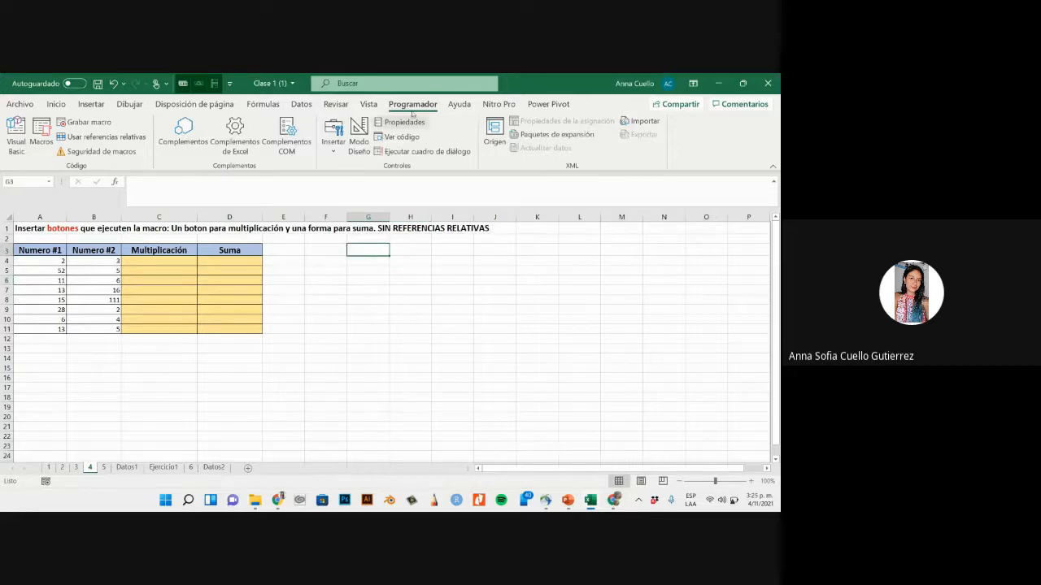
- Insert a form-control button beside the table, around F3:H7, and assign the botón_multi macro to it
left_click(329, 138)
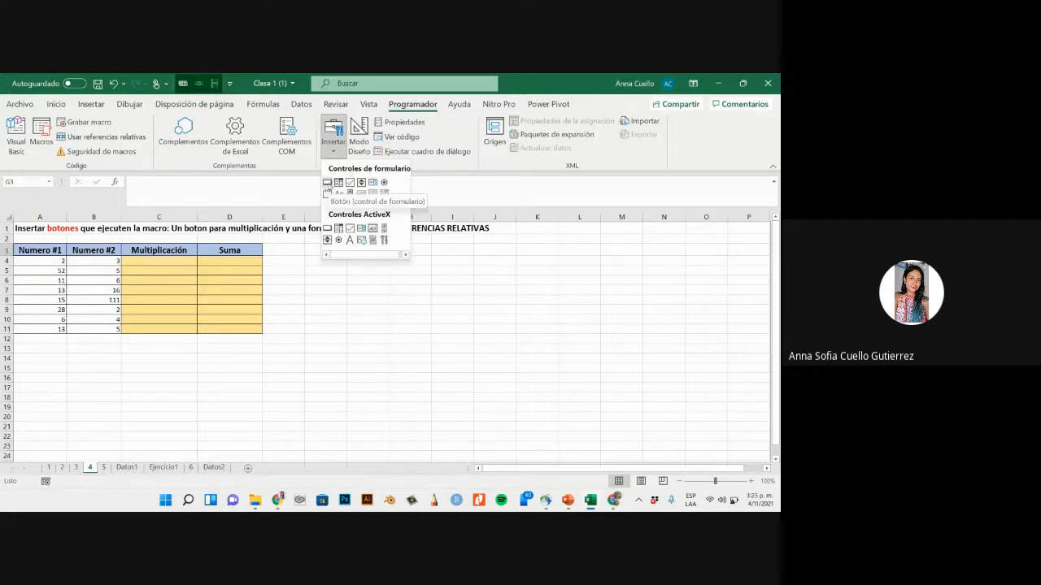
left_click(326, 184)
left_click_drag(332, 252, 409, 287)
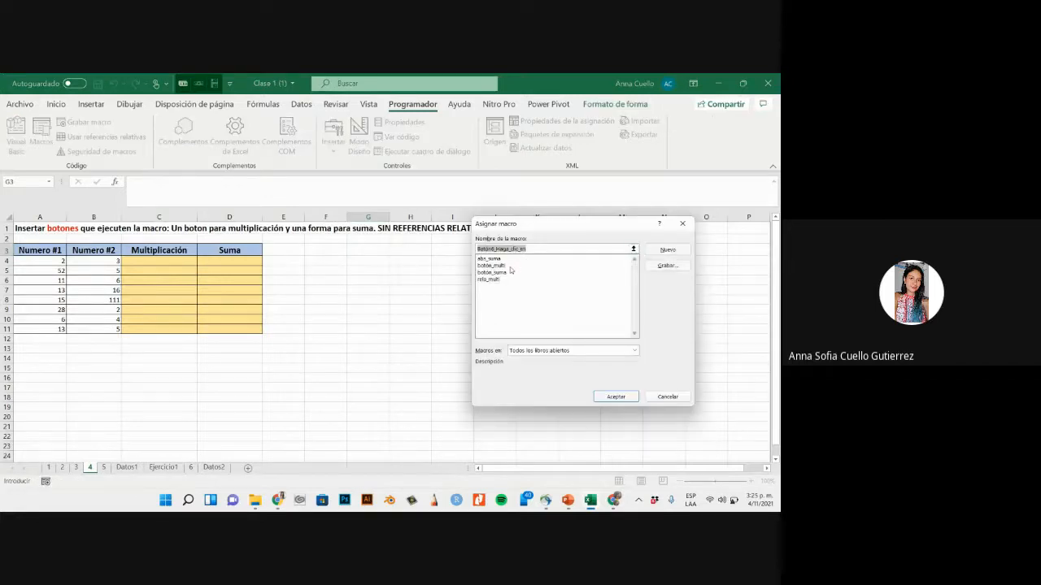
left_click(510, 266)
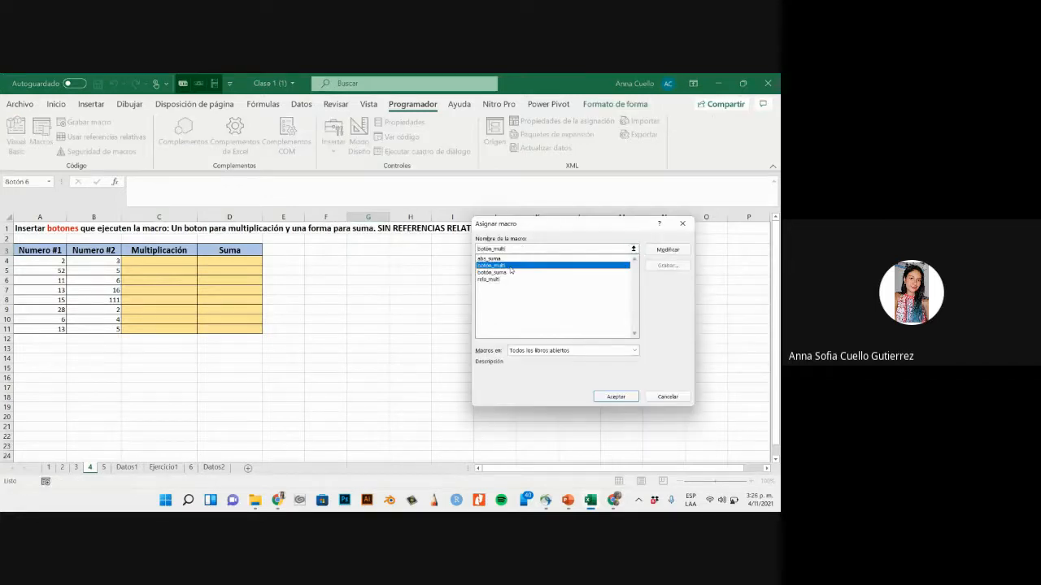
left_click(616, 397)
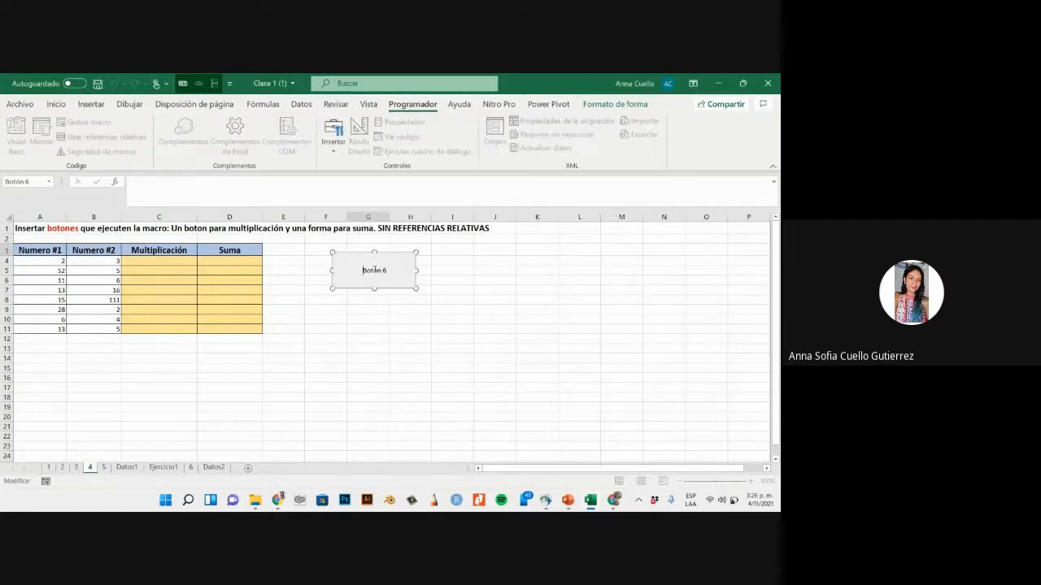
- Change the new button's caption to Multiplicar
left_click_drag(376, 270, 362, 270)
key("BackSpace")
type("Multiplicar")
left_click(483, 279)
- Insert a second form-control button of similar size below Multiplicar, and assign the botón_suma macro to it
left_click(332, 151)
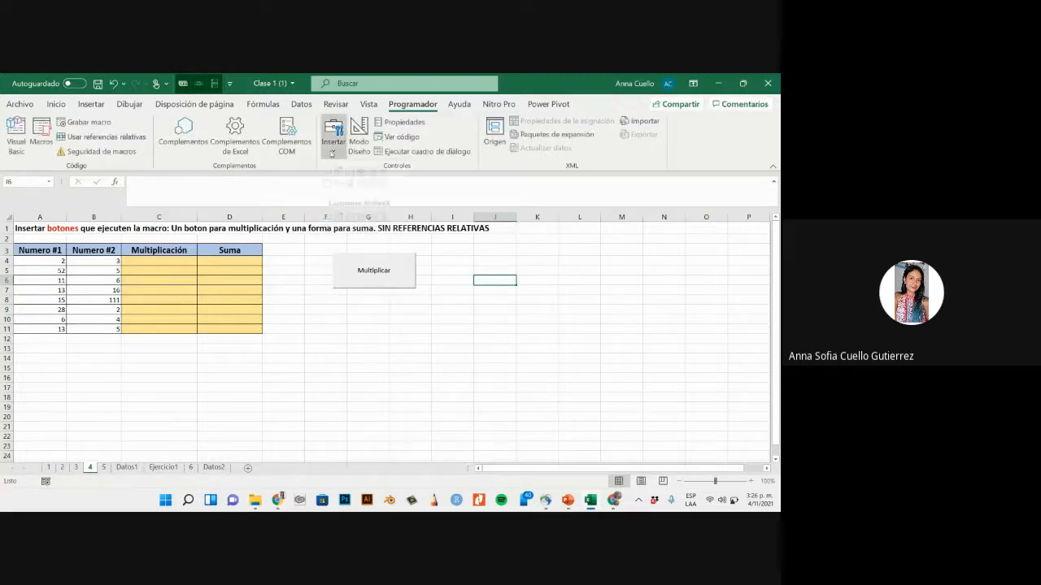
left_click(328, 182)
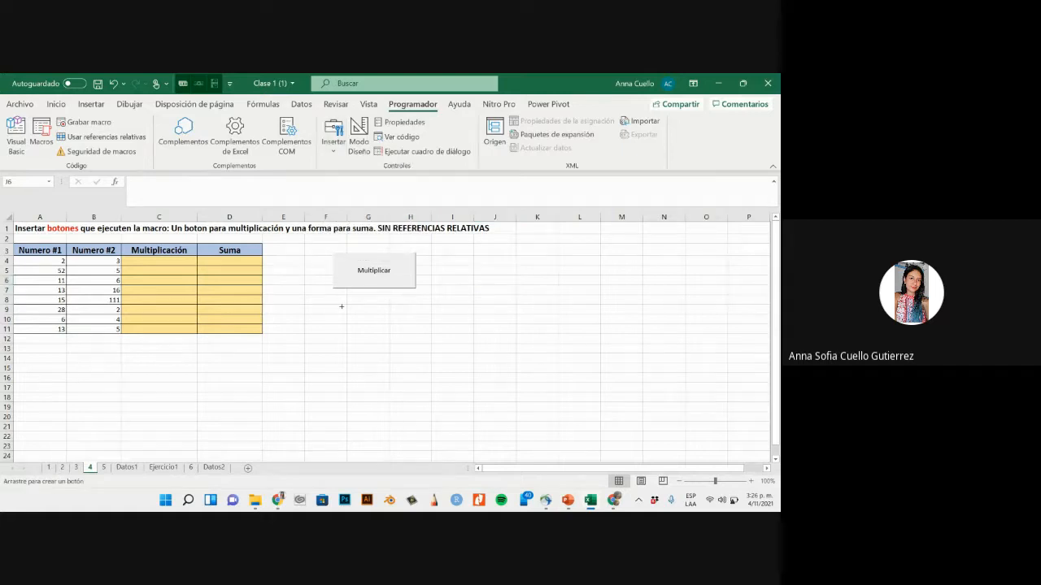
left_click_drag(334, 302, 417, 337)
left_click(507, 275)
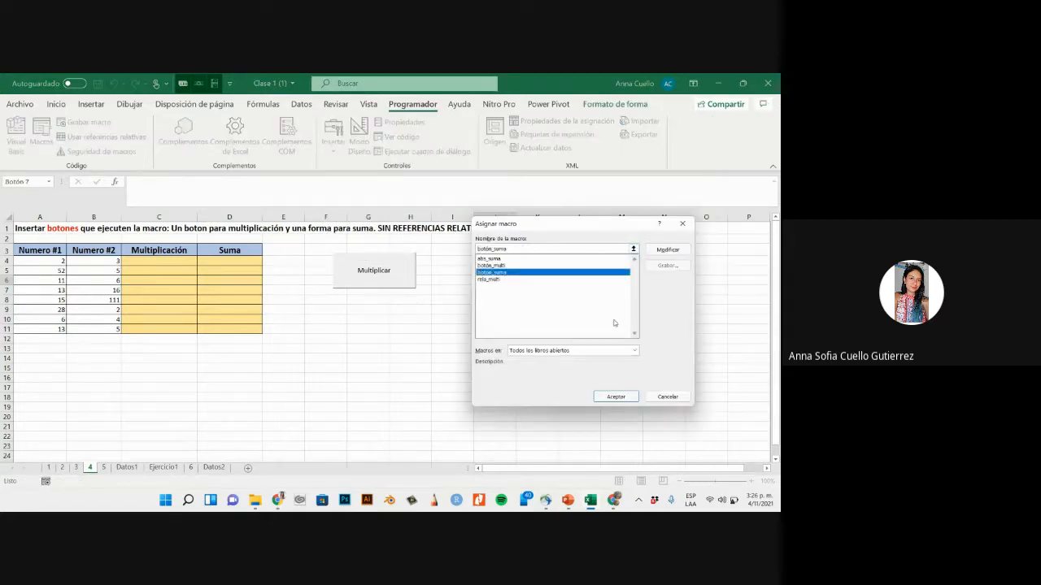
left_click(615, 396)
- Change the second button's caption to Sumar
left_click(387, 317)
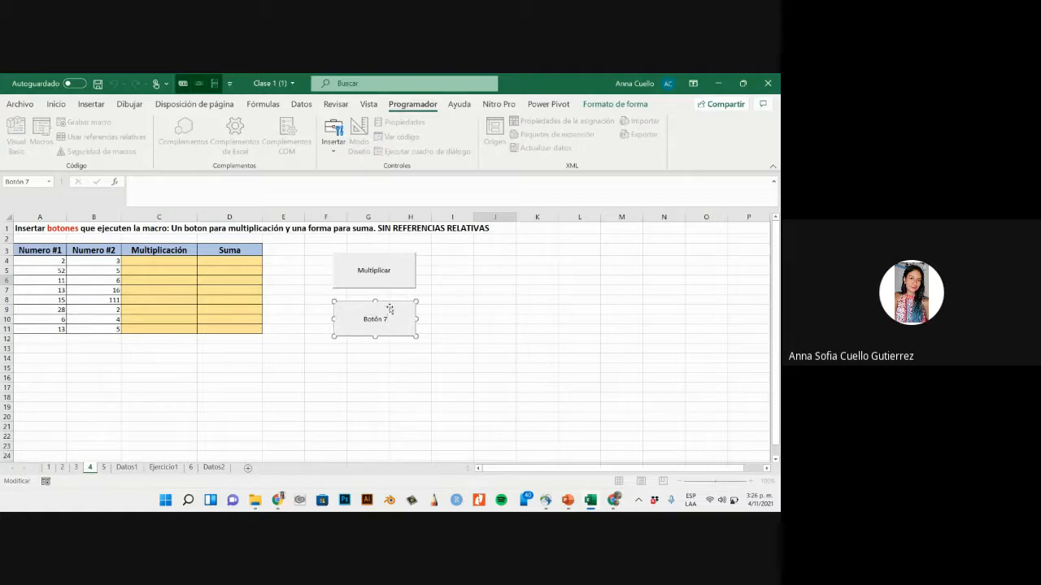
key("BackSpace")
key("BackSpace")
key("BackSpace")
key("BackSpace")
key("BackSpace")
key("BackSpace")
key("BackSpace")
type("Sumar")
left_click(462, 270)
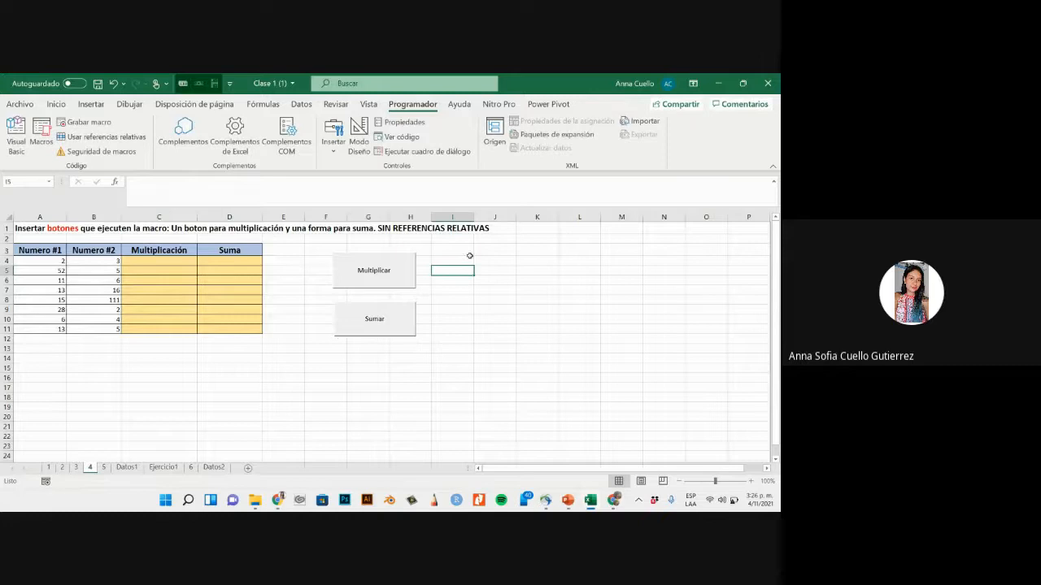
- Test the Multiplicar and Sumar buttons so they fill both result columns, and run Multiplicar once more
left_click(380, 274)
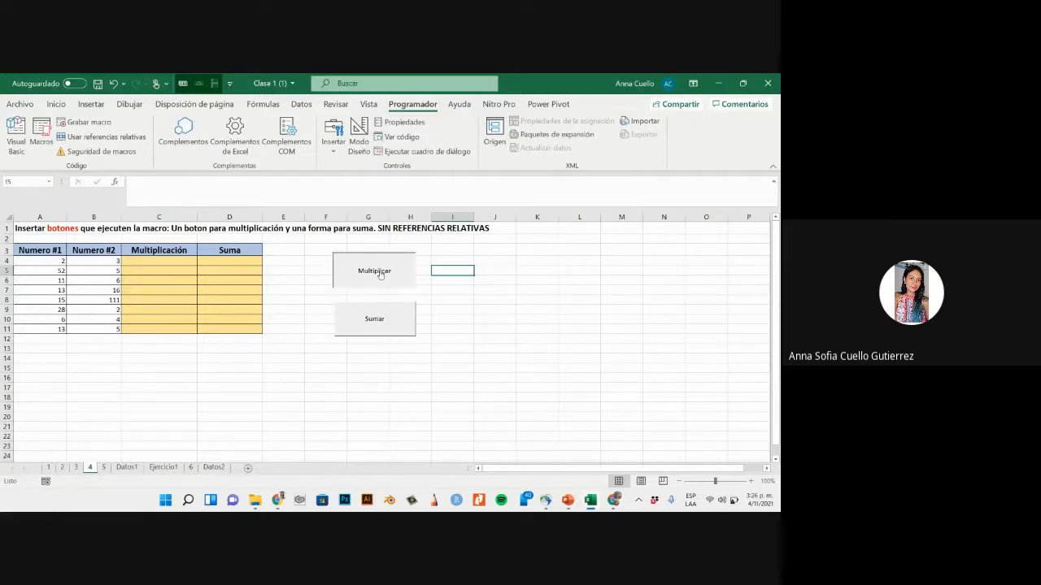
left_click(376, 318)
left_click(506, 258)
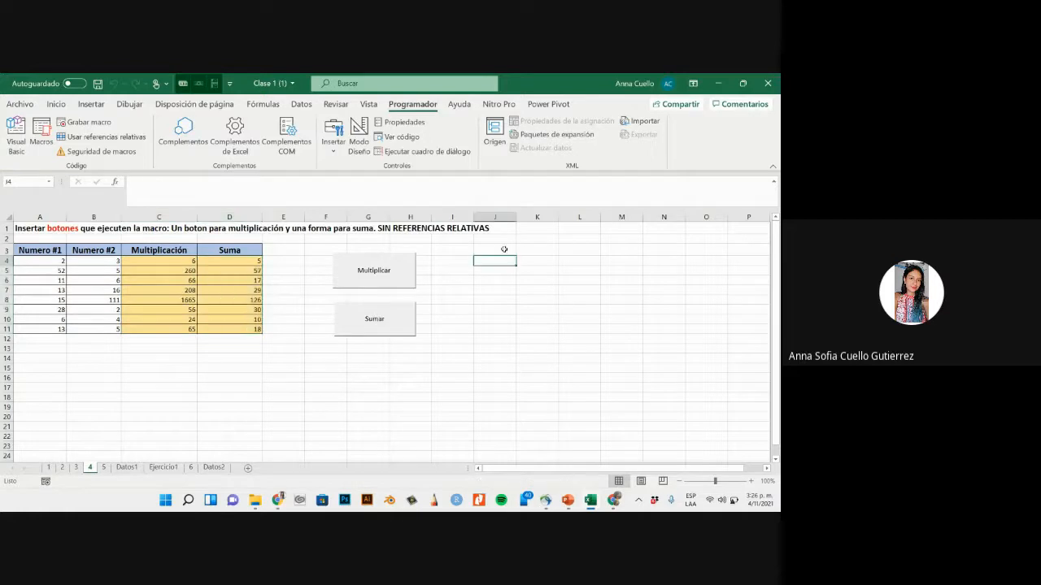
left_click(377, 269)
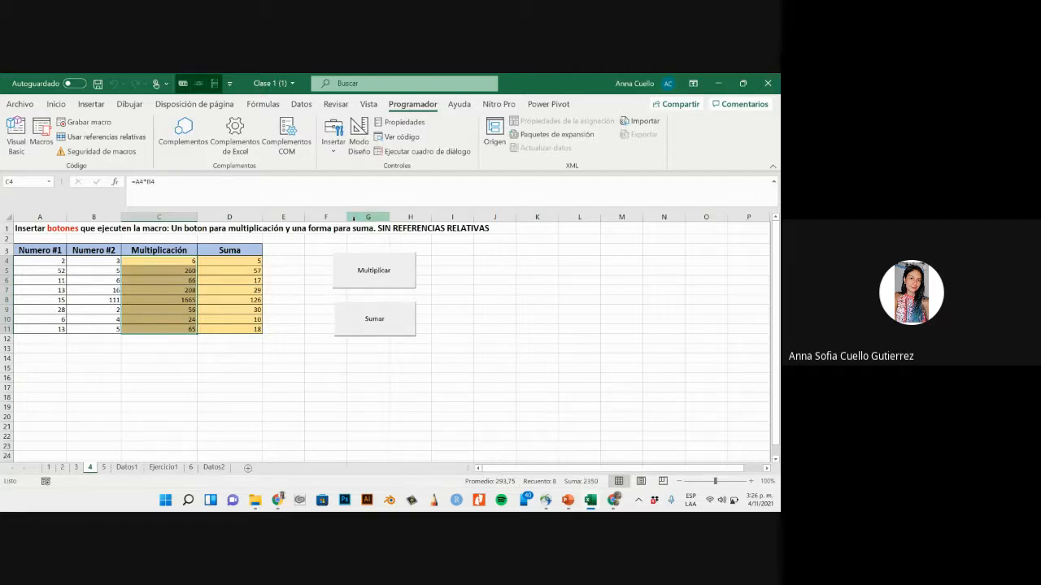
- Review the Multiplicación and Suma result ranges and the botón_multi entry in the macro list
left_click_drag(148, 260, 160, 329)
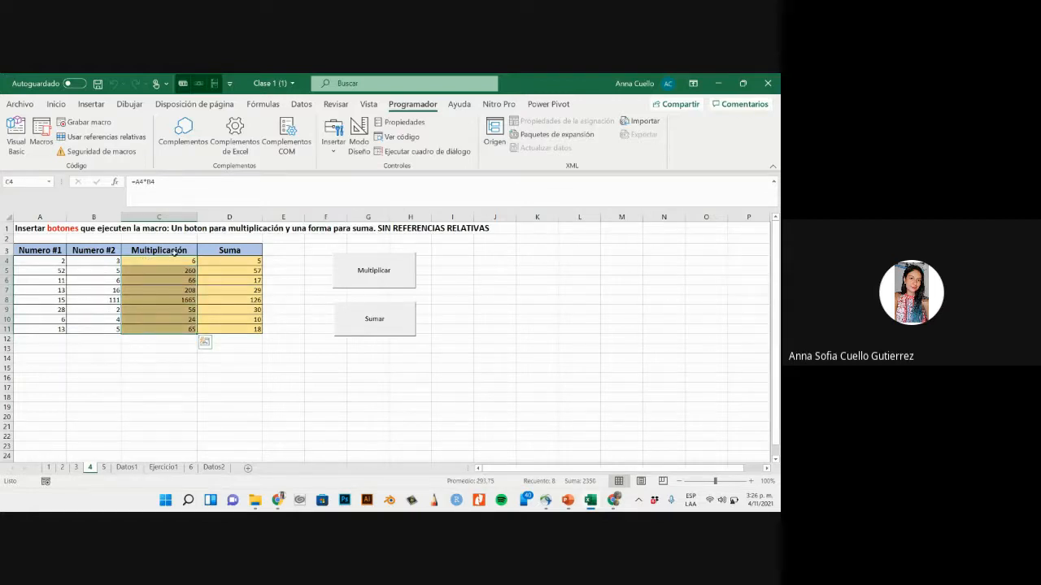
left_click_drag(221, 260, 223, 329)
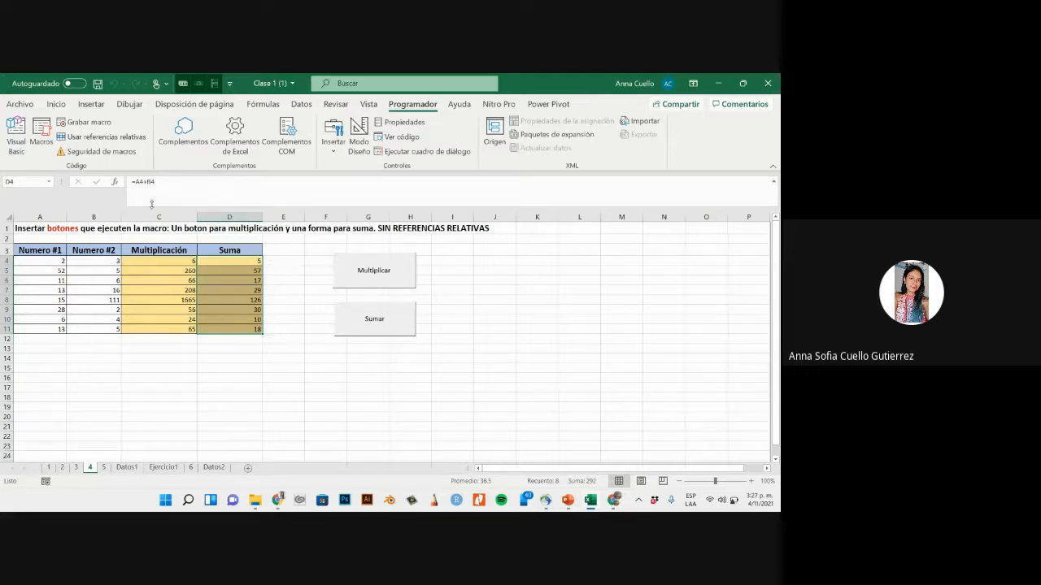
left_click(40, 134)
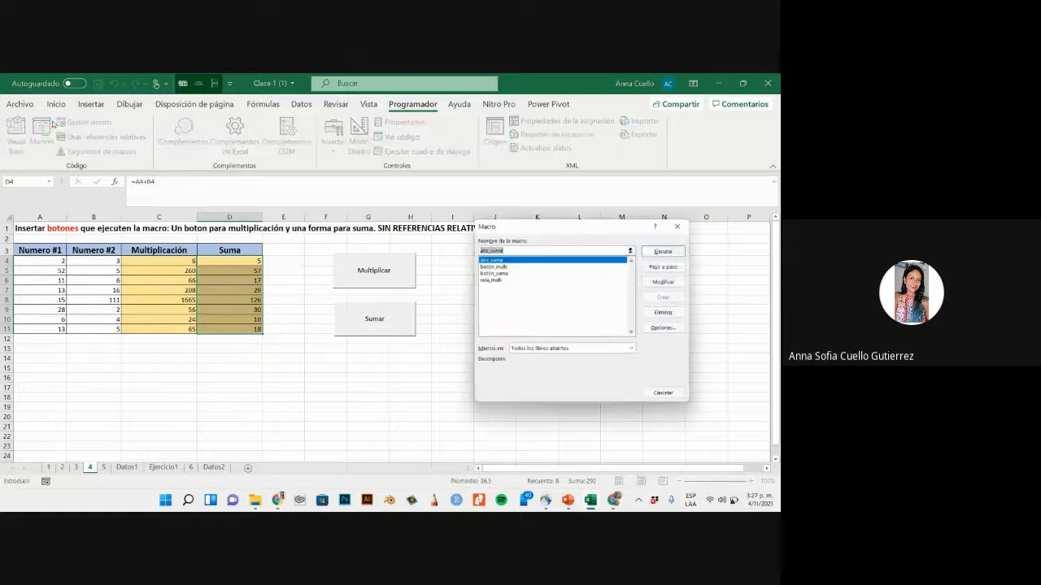
left_click(525, 266)
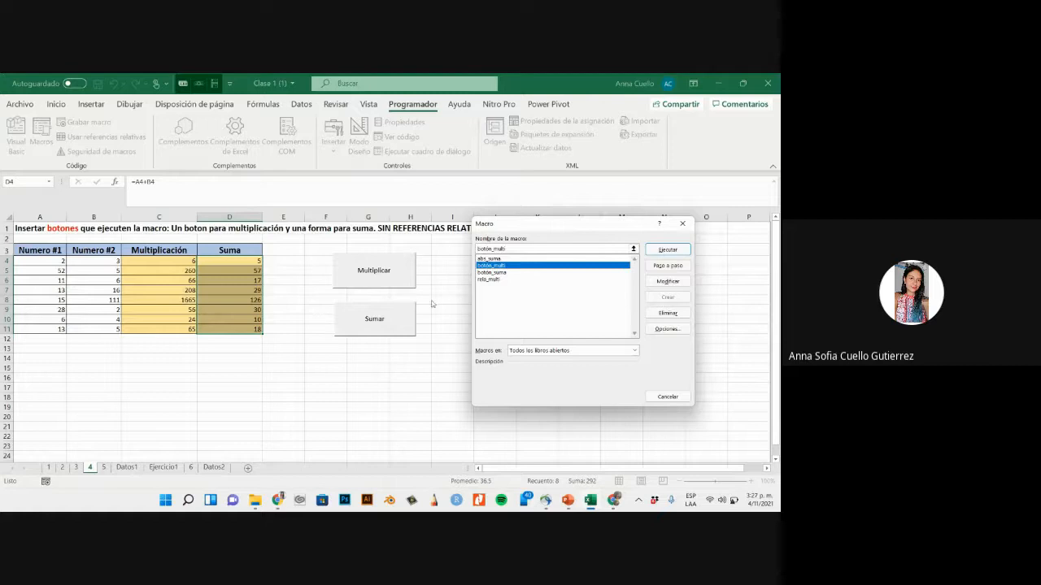
left_click(682, 223)
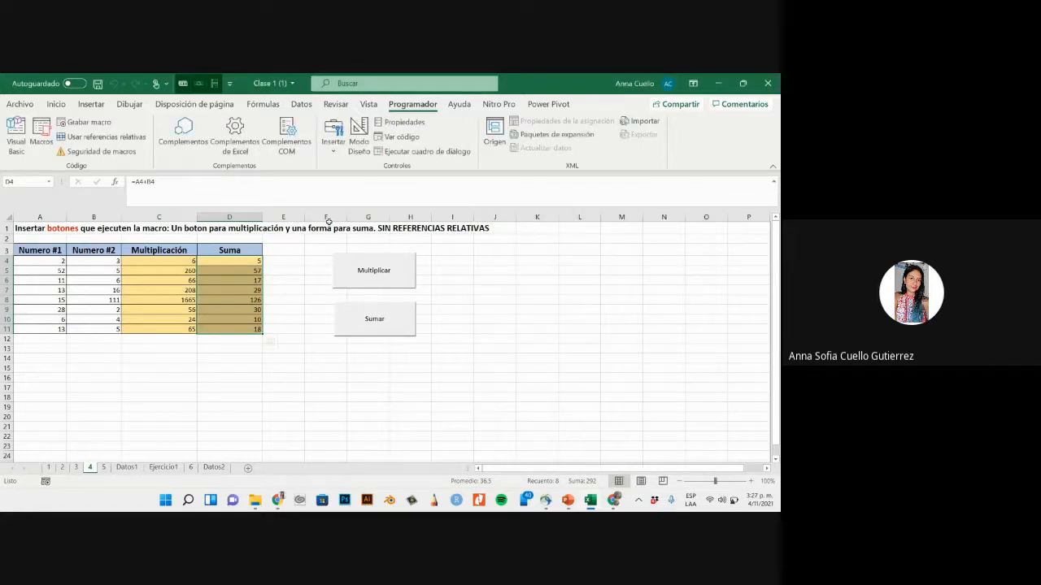
left_click(312, 278)
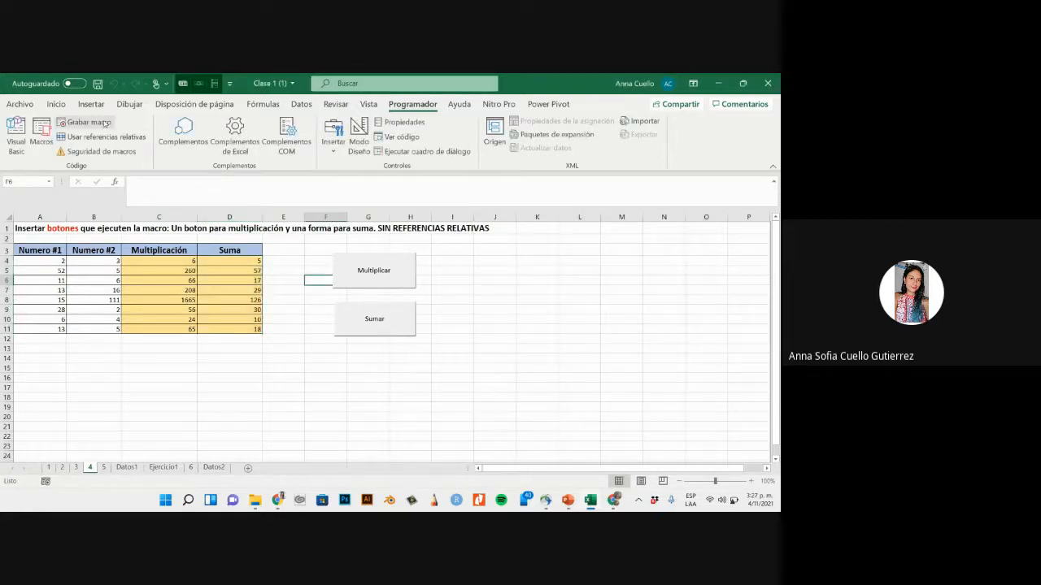
- Empty the range C4:D11 again, removing the results filled in by the two buttons
left_click_drag(148, 263, 254, 327)
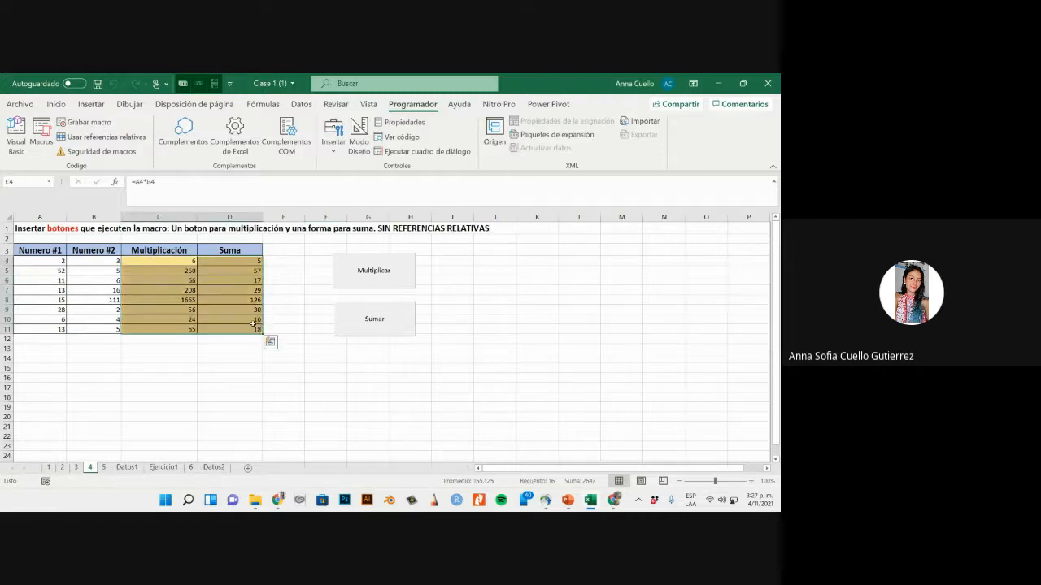
key("BackSpace")
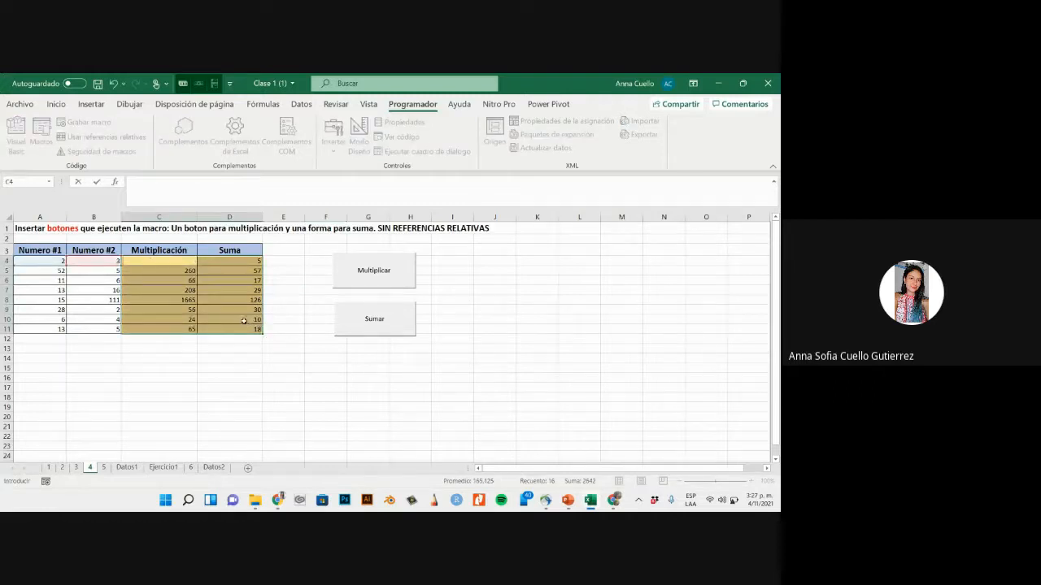
key("ctrl+Return")
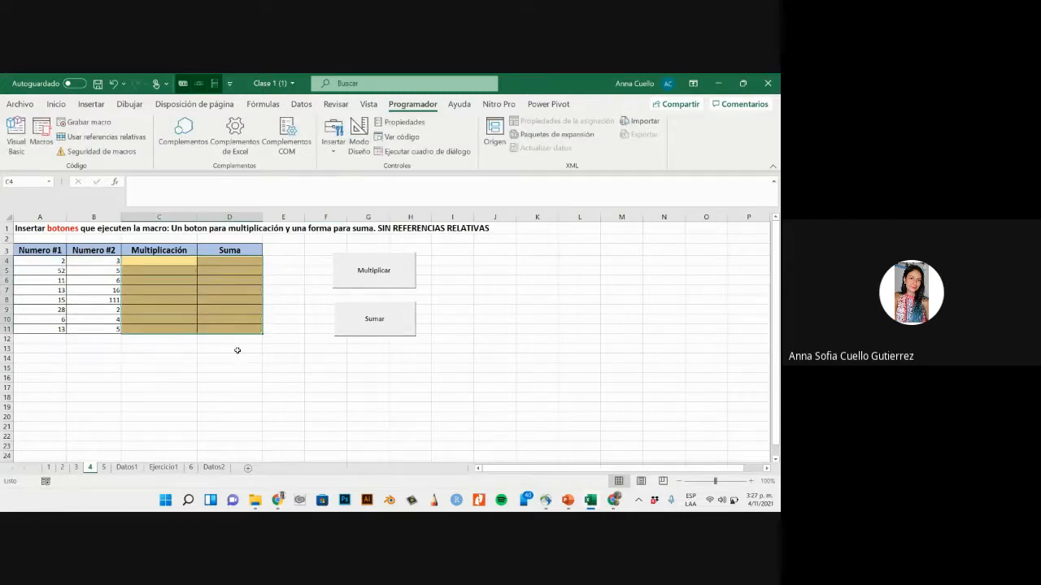
left_click(238, 350)
- Start recording a macro named ambas_botón, stored in this workbook
left_click(113, 124)
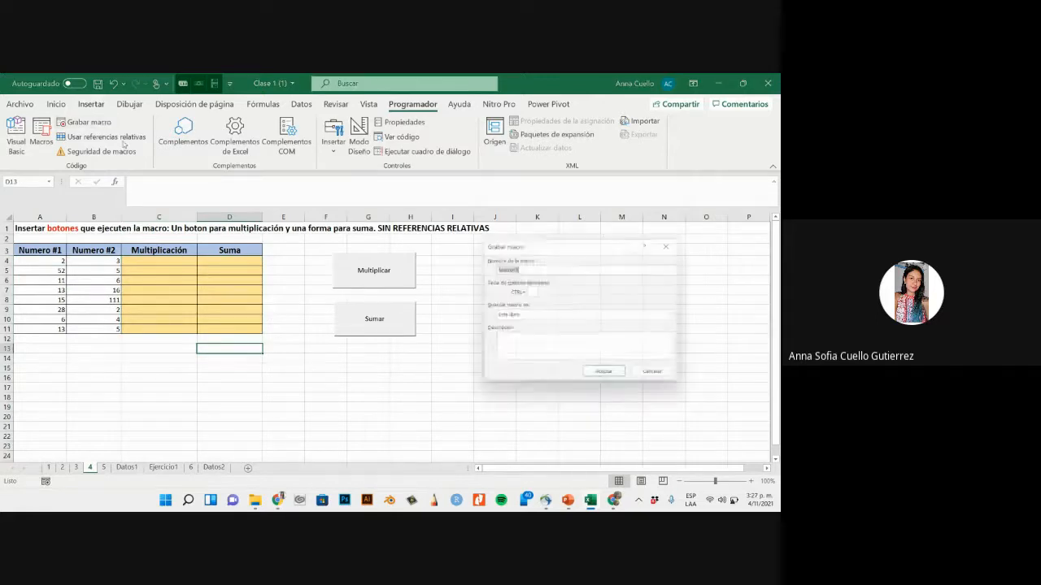
type("ambas_boton")
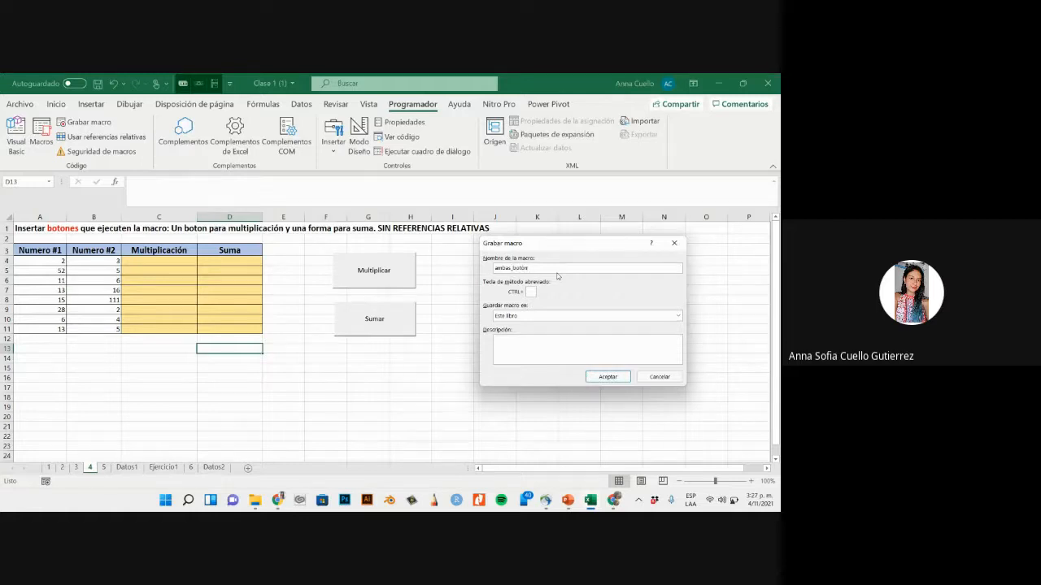
key("Return")
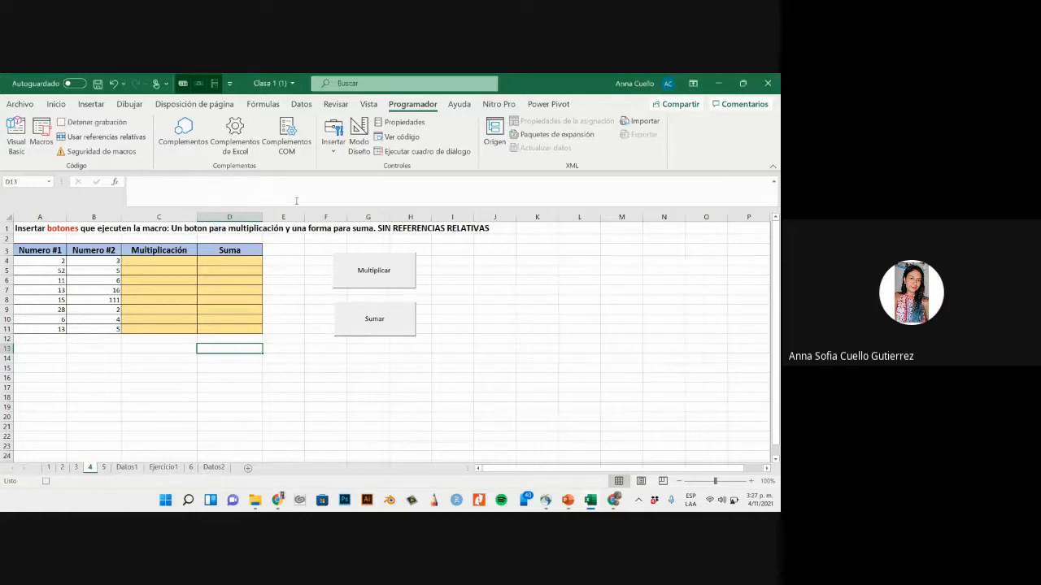
- Enter =A4*B4 in the first Multiplicación cell, C4, and fill it down to C11
left_click(181, 261)
type("=")
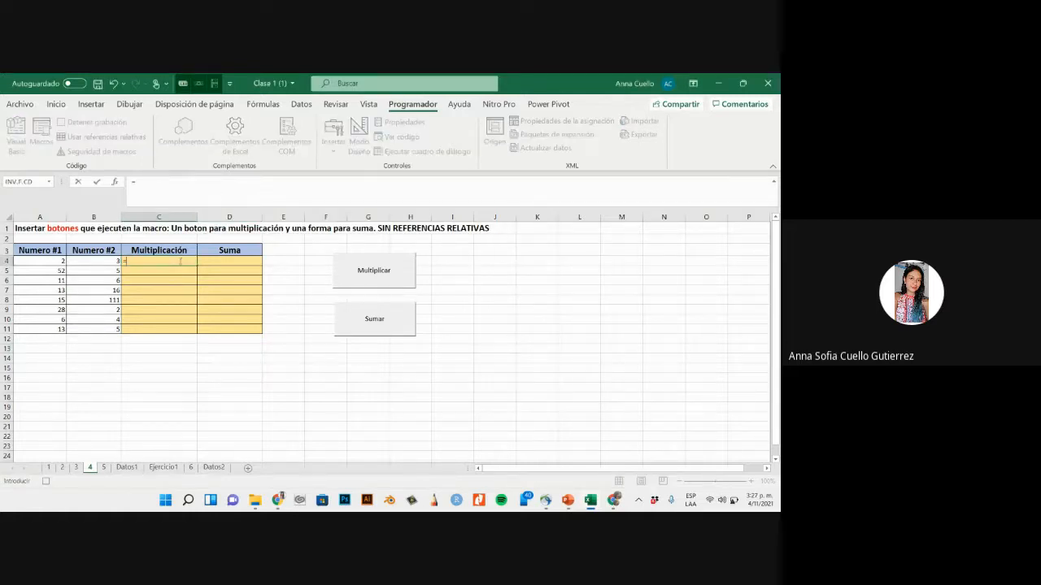
left_click(57, 262)
type("*")
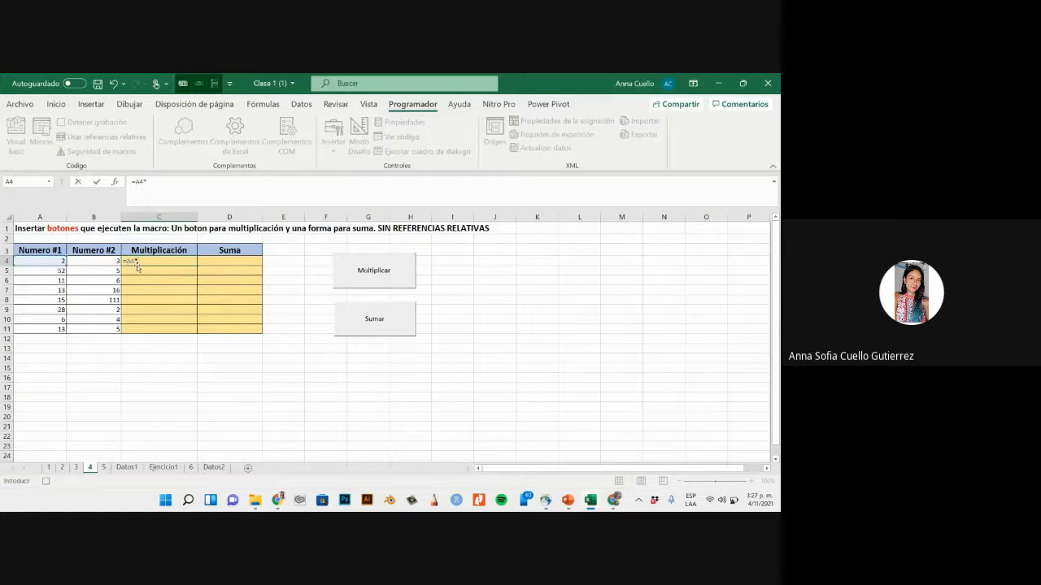
left_click(112, 261)
key("Return")
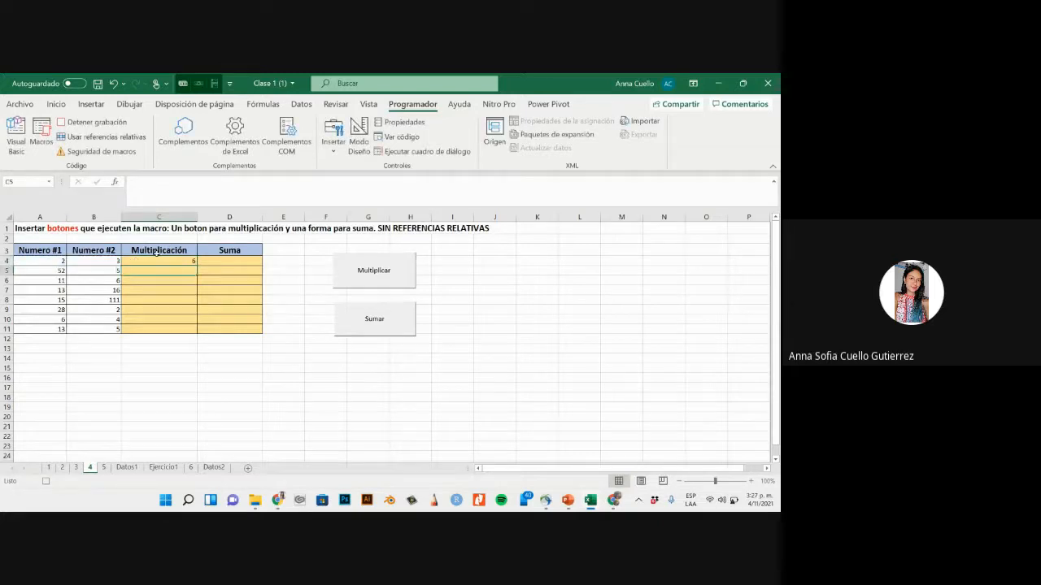
left_click(158, 260)
left_click_drag(197, 265, 197, 332)
- Enter =A4+B4 in the first Suma cell, D4, fill it down to D11, and stop recording the macro
left_click(228, 261)
type("=")
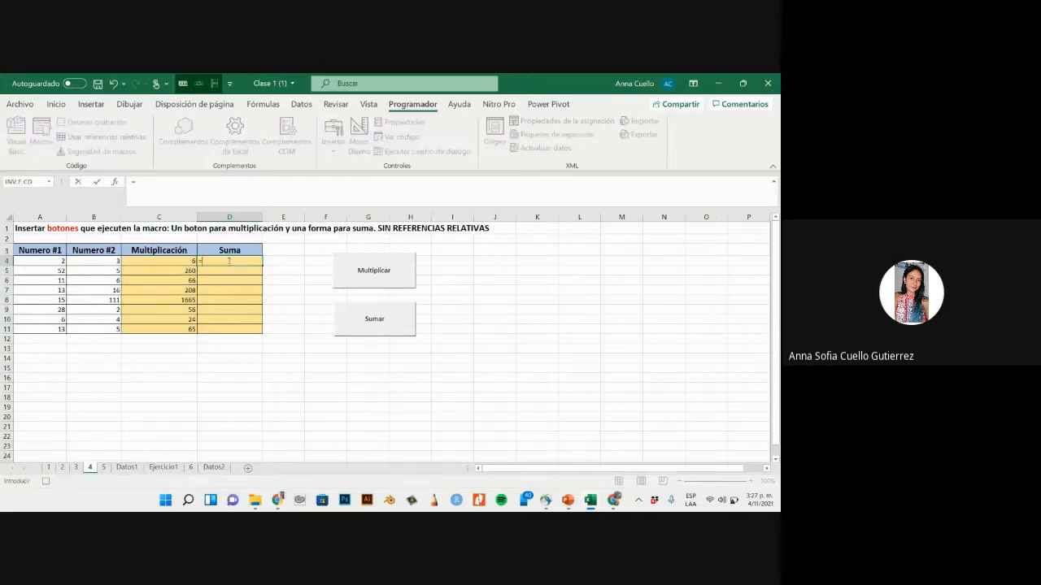
left_click(41, 262)
type("+")
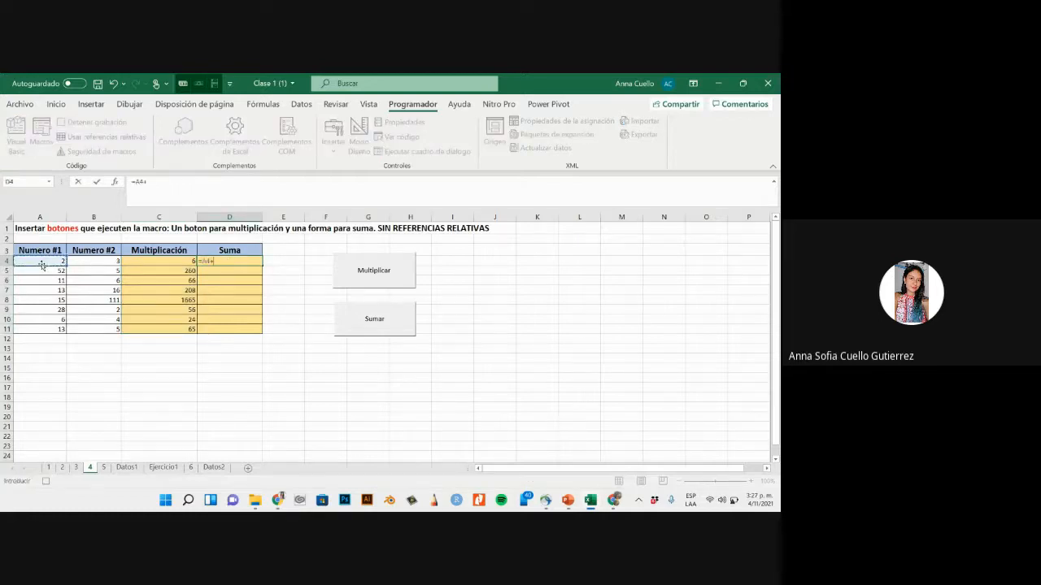
left_click(85, 261)
key("Return")
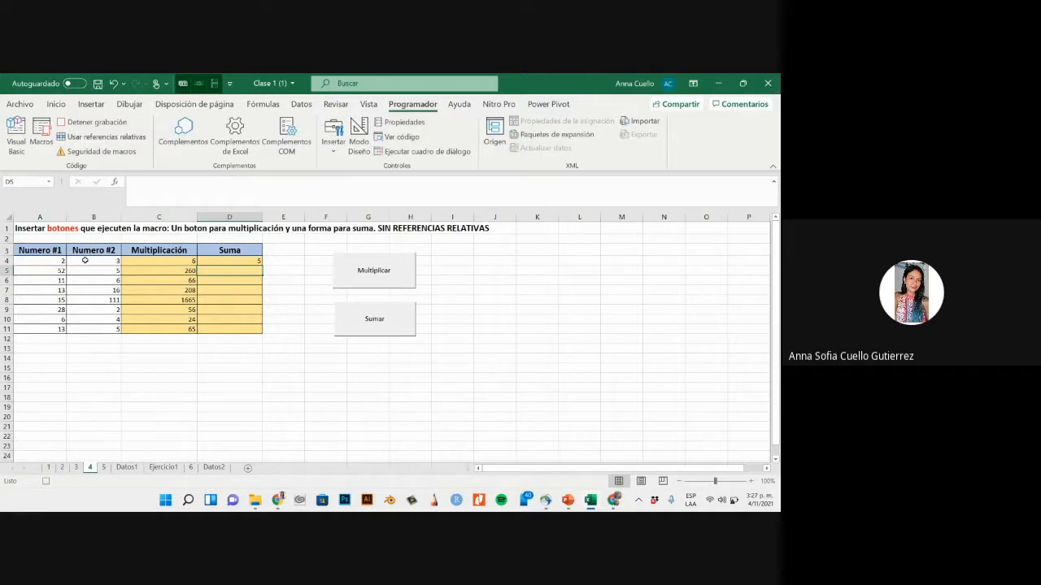
left_click(242, 261)
left_click_drag(261, 266, 258, 333)
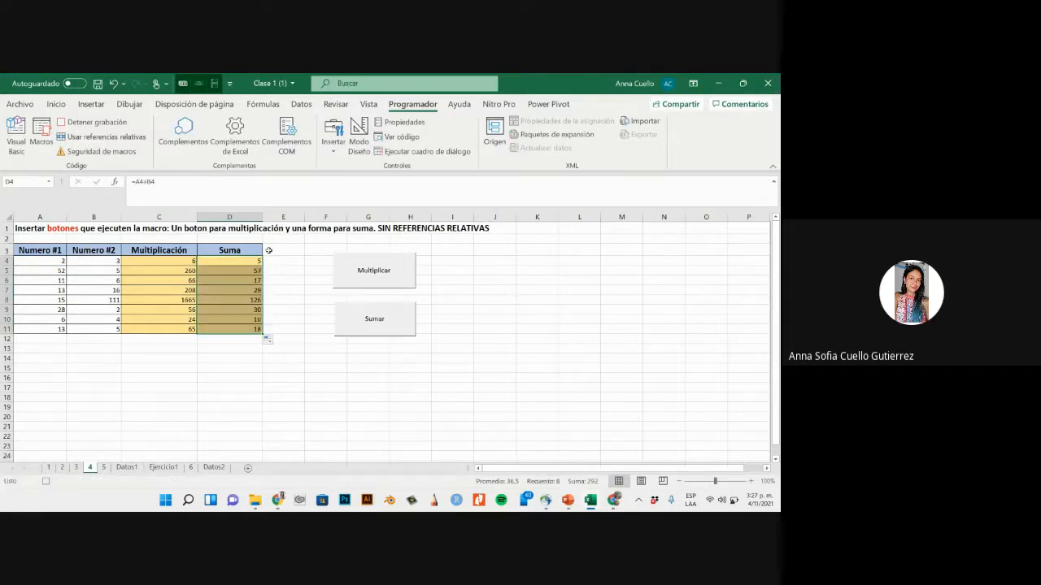
left_click(201, 395)
left_click(91, 122)
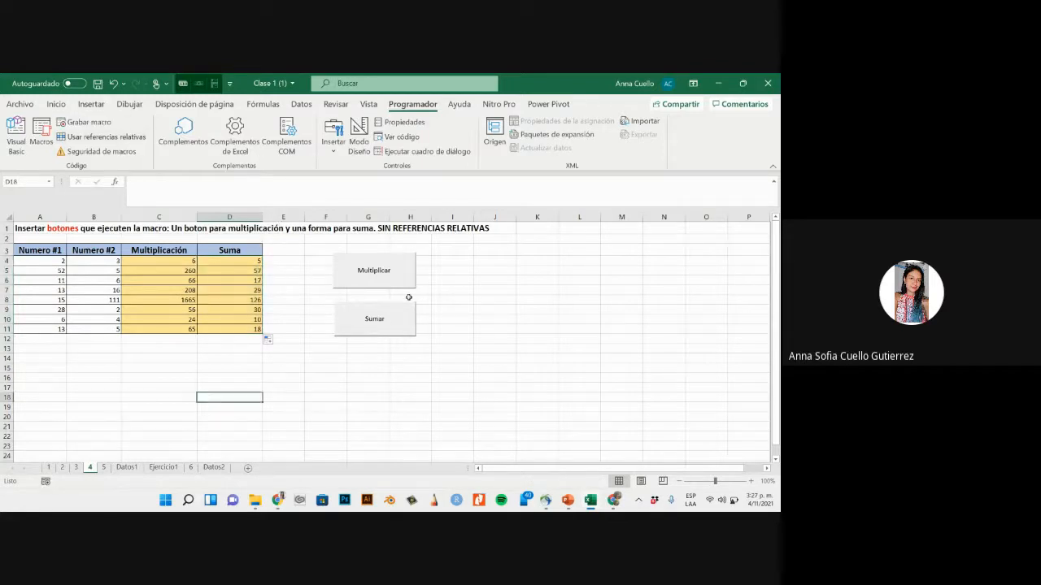
- Insert a form-control button below the Sumar button and assign the ambas_botón macro to it
left_click(394, 349)
left_click(350, 355)
left_click(333, 135)
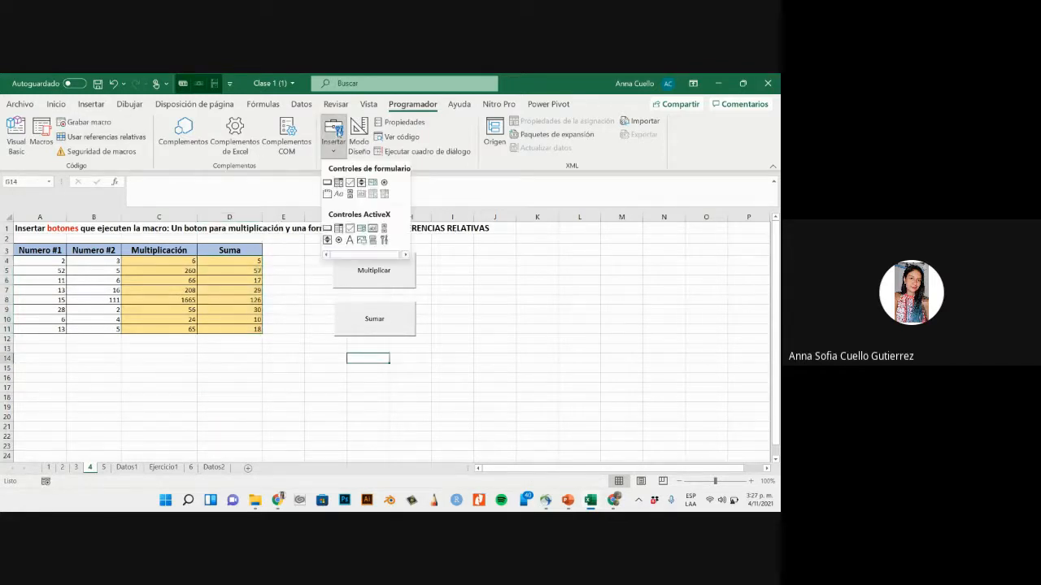
left_click(327, 182)
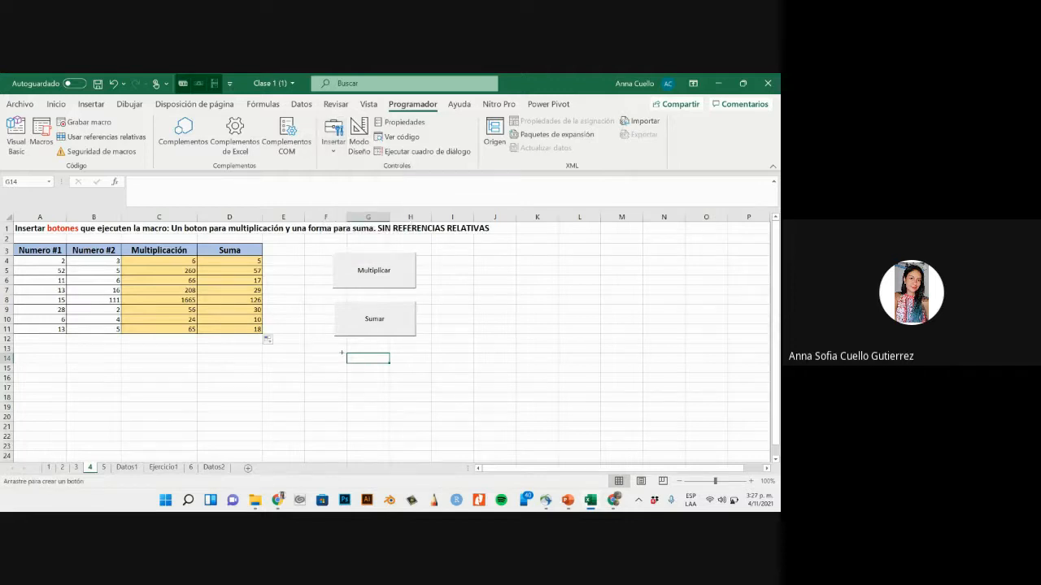
left_click_drag(384, 377, 419, 396)
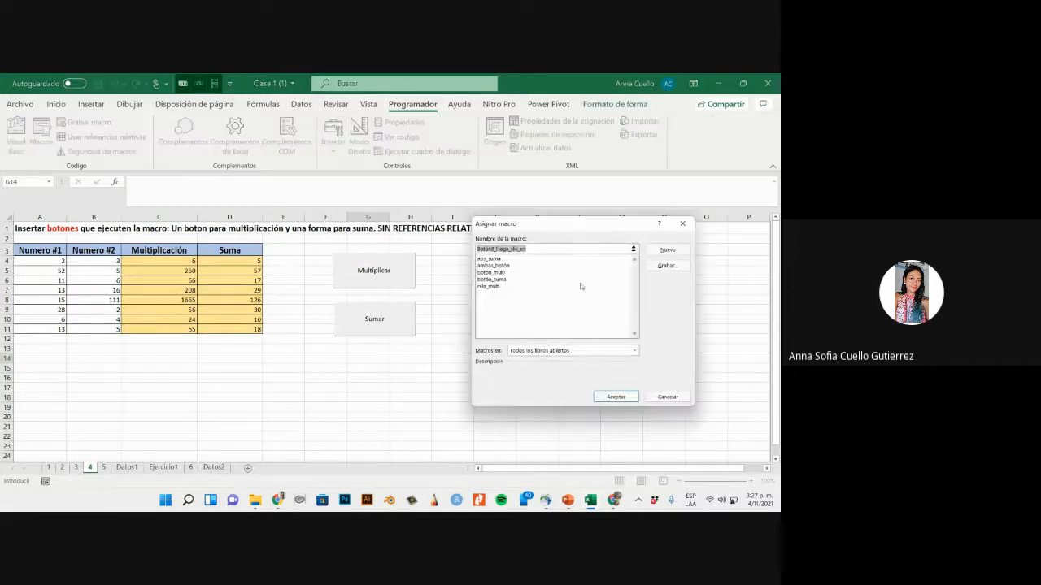
left_click(496, 266)
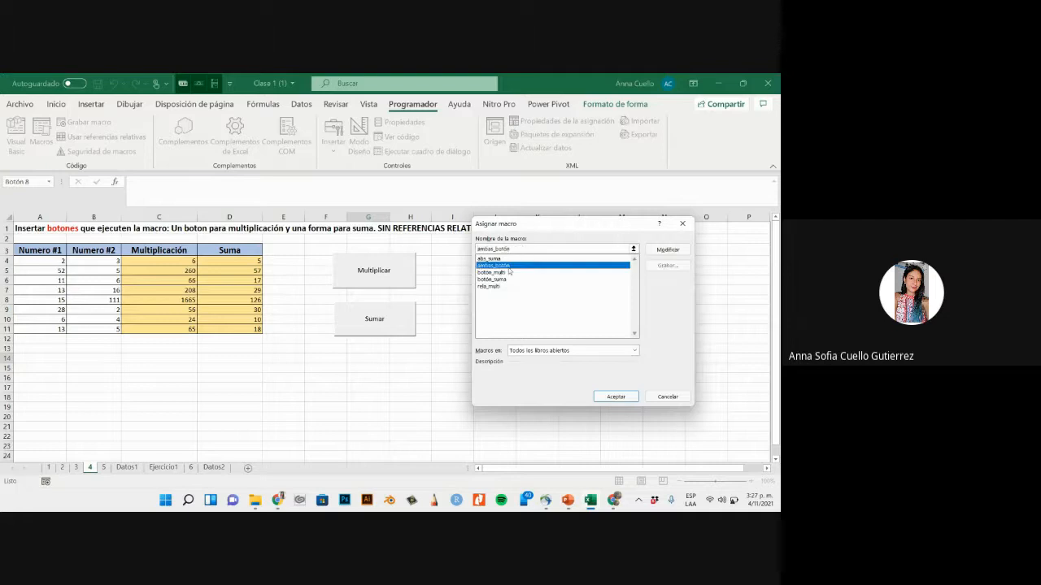
left_click(615, 396)
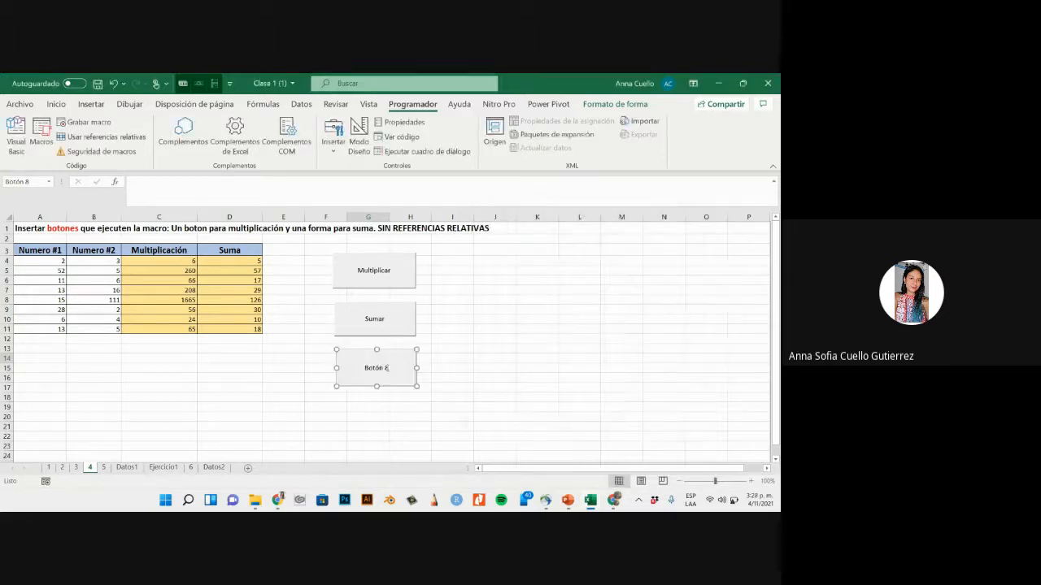
- Change the third button's caption to * y +
left_click(387, 368)
left_click_drag(387, 368, 365, 368)
type("* y +")
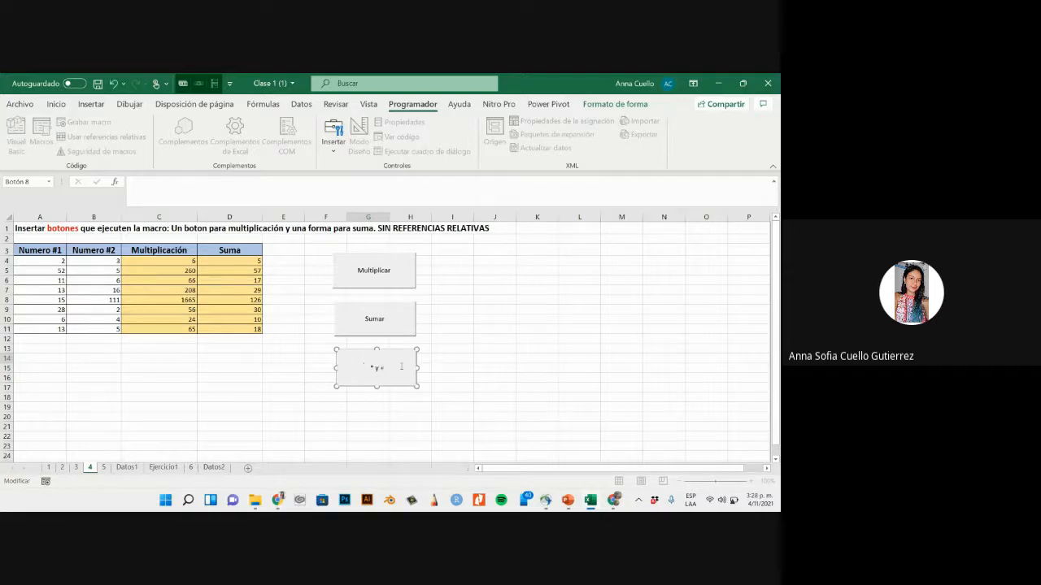
left_click(463, 354)
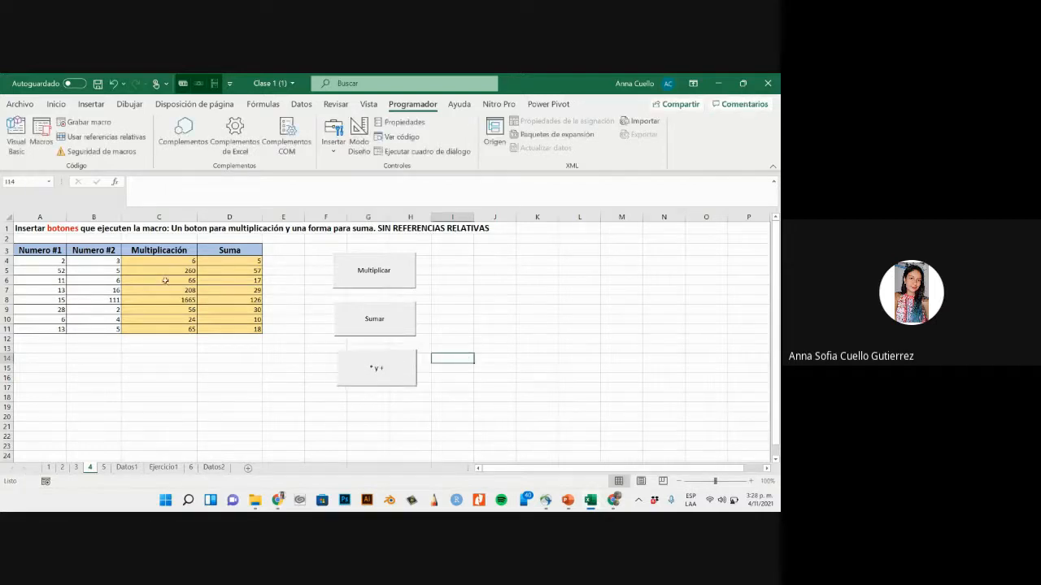
- Clear the Multiplicación and Suma results in C4:D11 and run the * y + button to refill both columns
left_click_drag(178, 259, 242, 356)
key("F2")
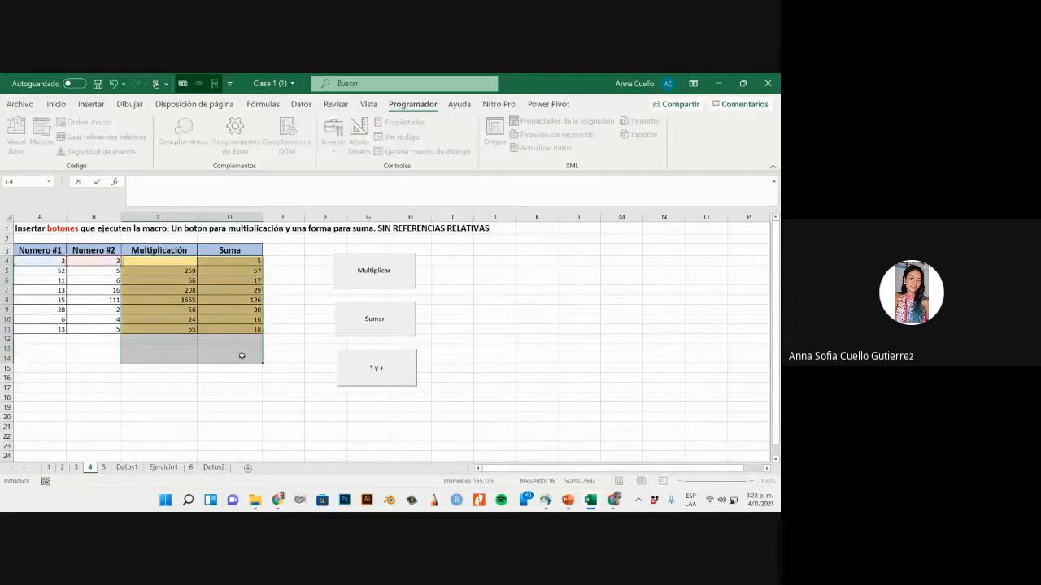
left_click(237, 376)
key("ctrl+z")
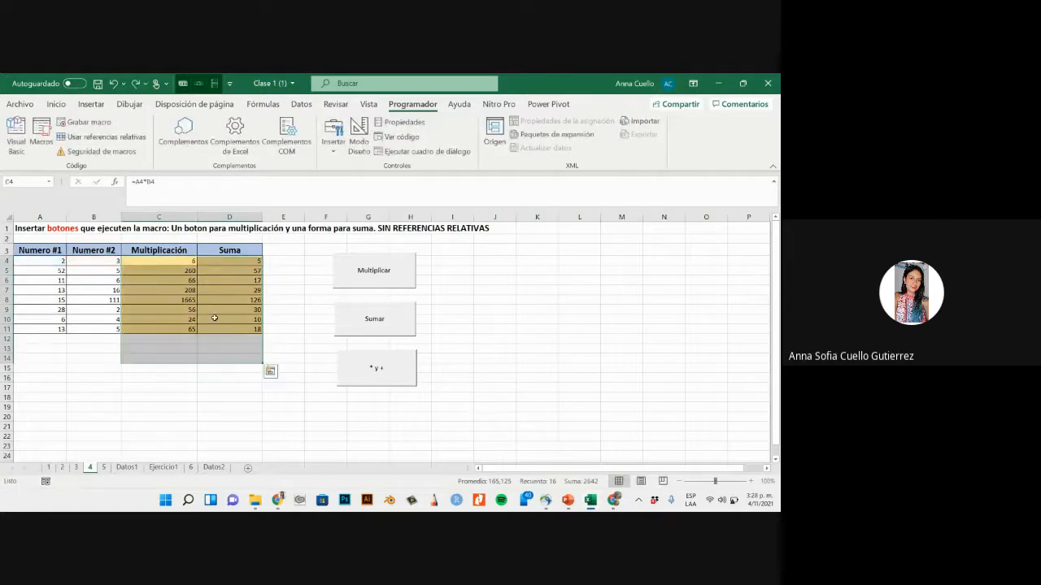
key("Delete")
left_click(350, 362)
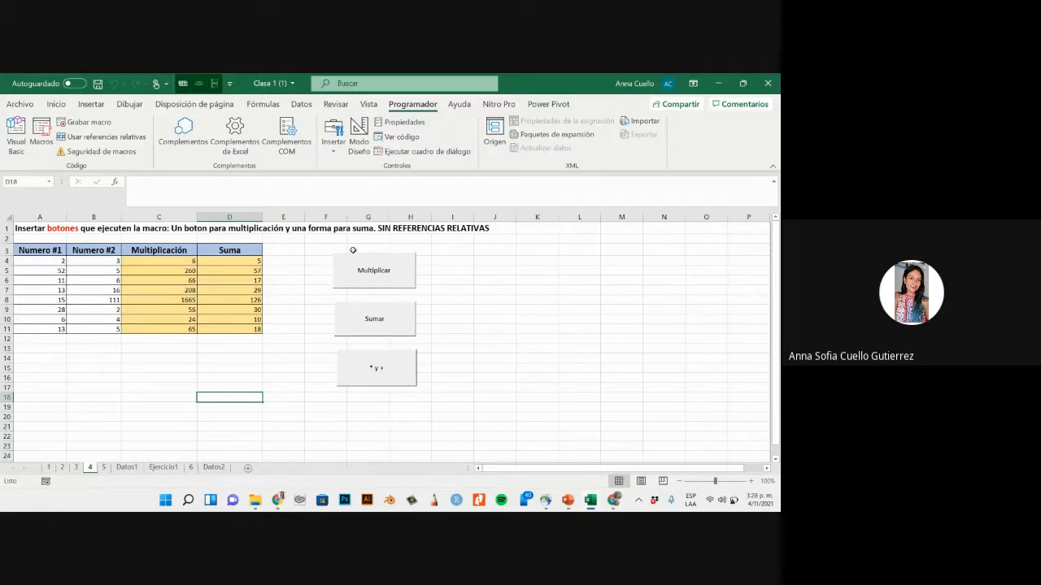
- Examine the product form and the Suma de ventas area on sheet 5, and the sales table on sheet Datos1
left_click(105, 468)
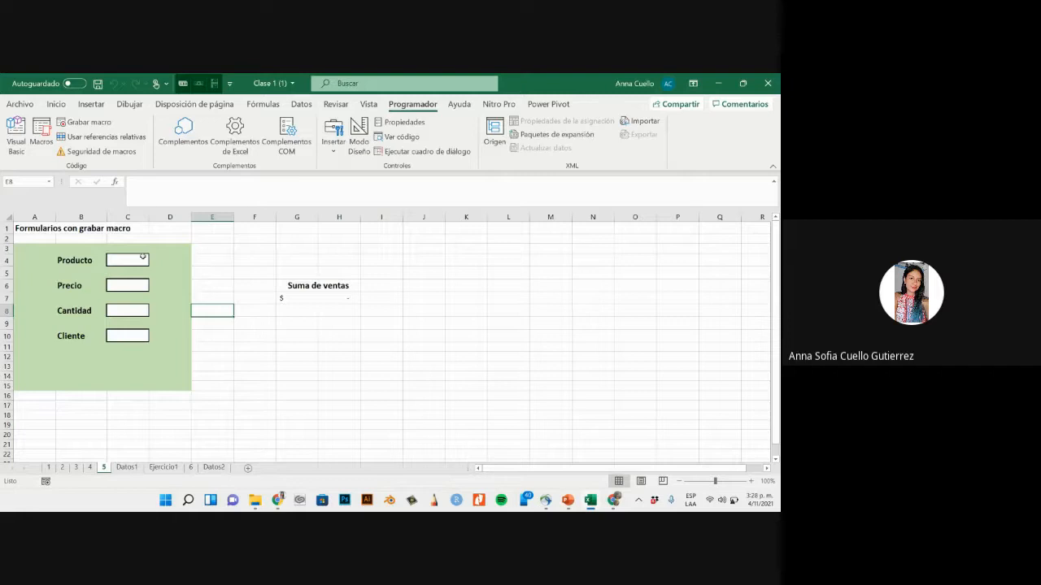
left_click(219, 257)
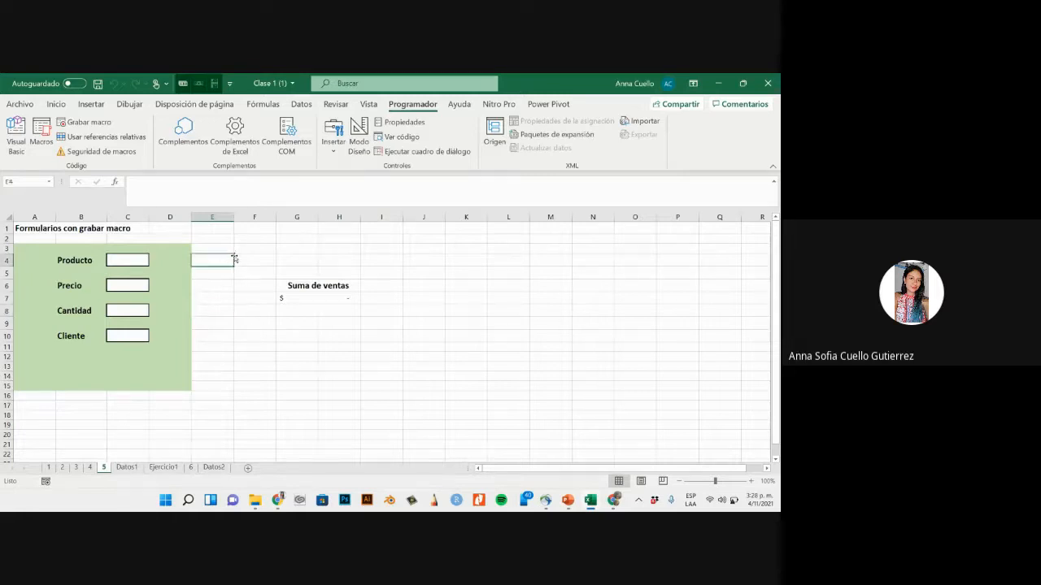
left_click(732, 500)
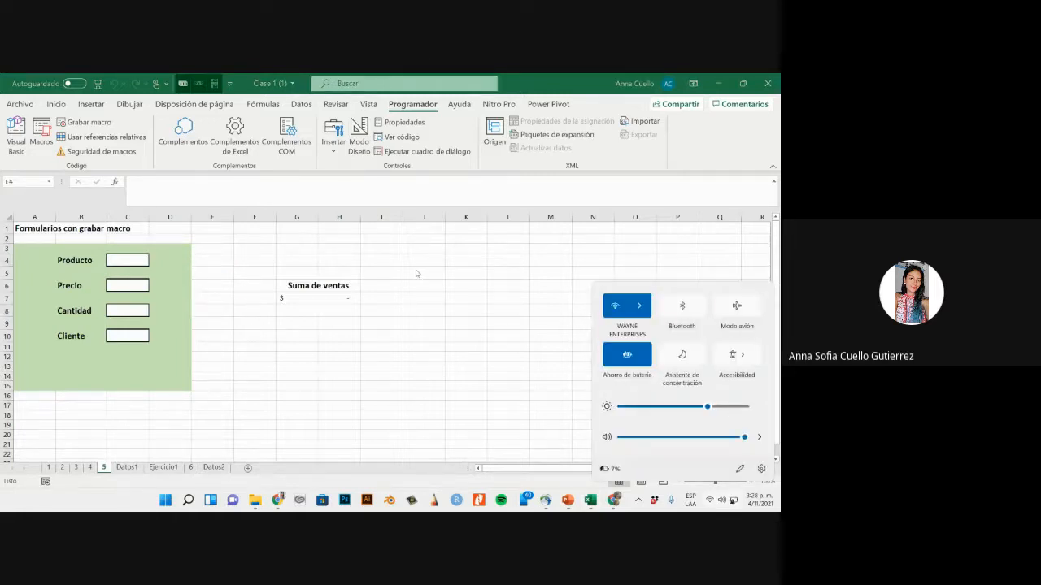
left_click(384, 270)
left_click(231, 269)
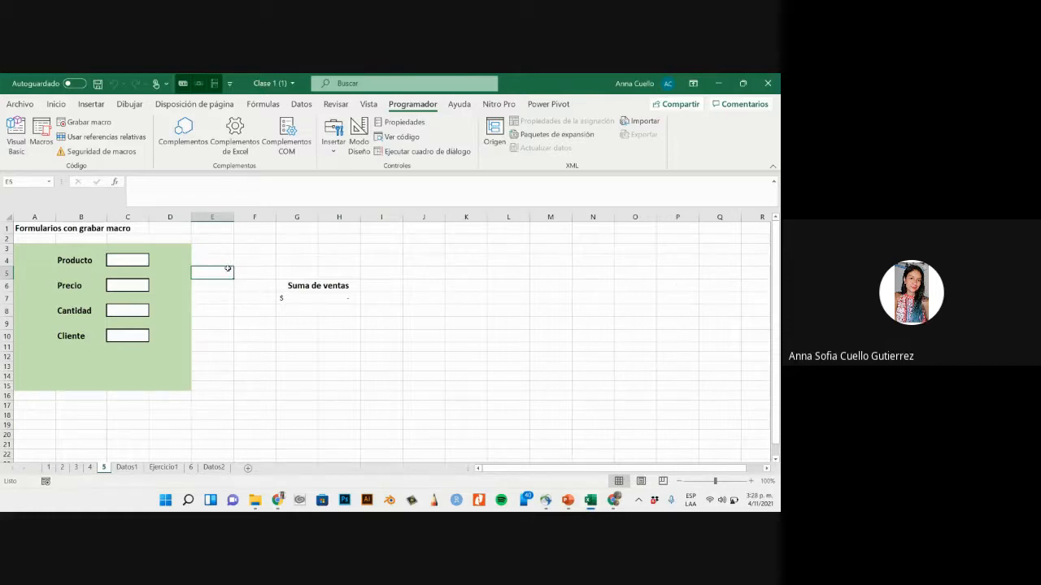
left_click(118, 259)
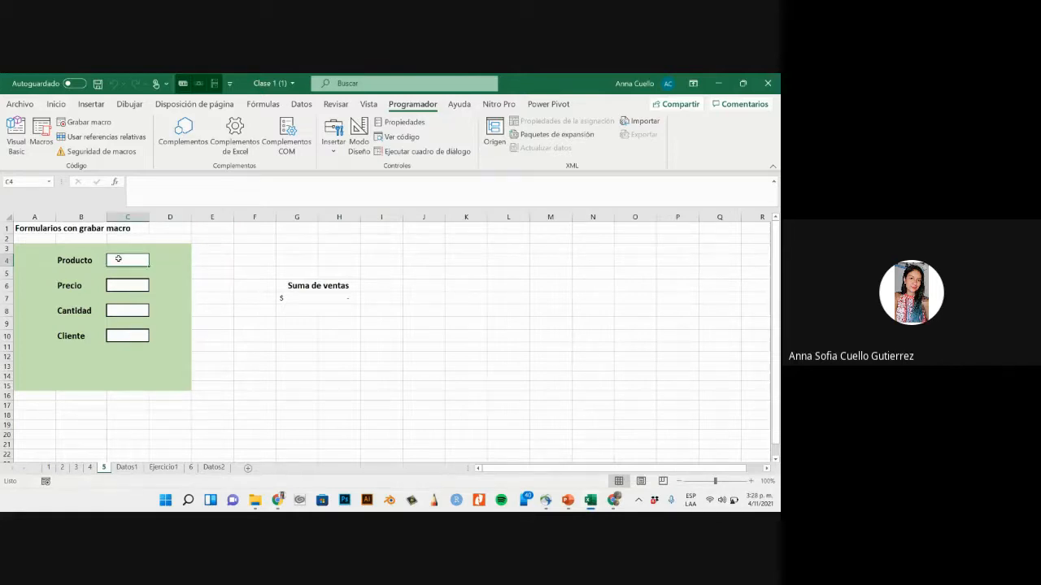
left_click(291, 257)
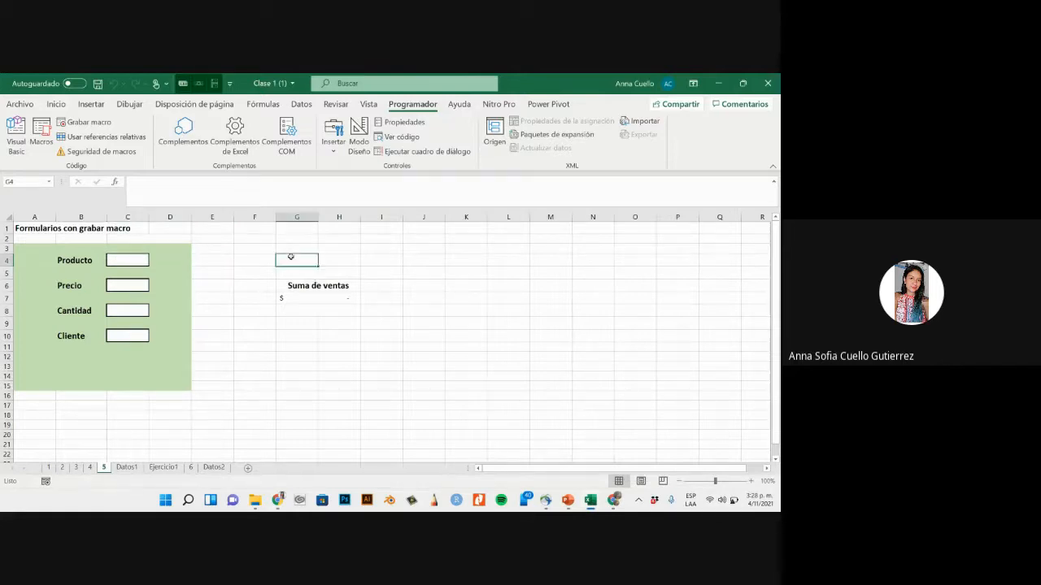
left_click(141, 262)
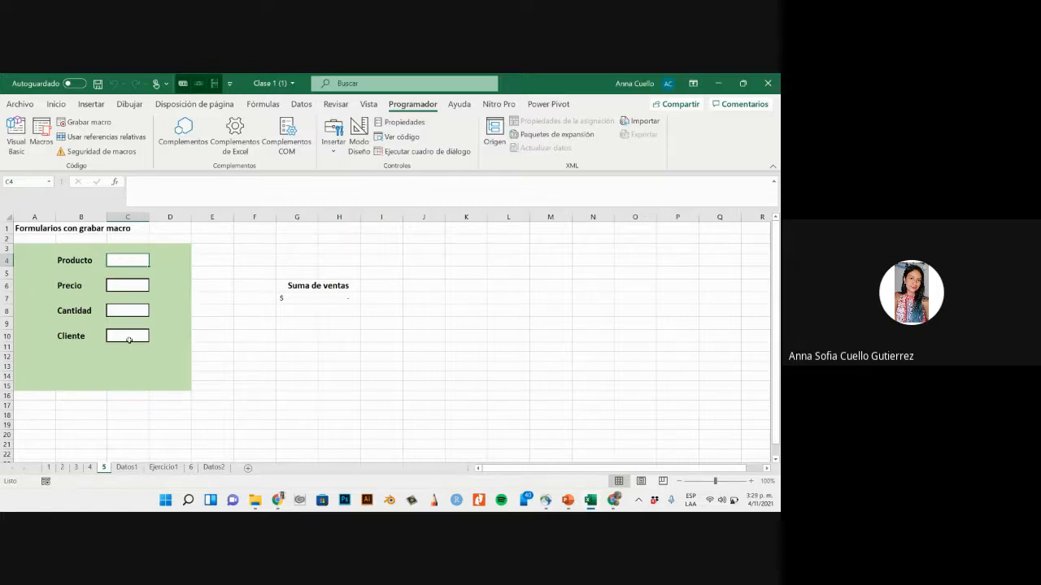
left_click(126, 467)
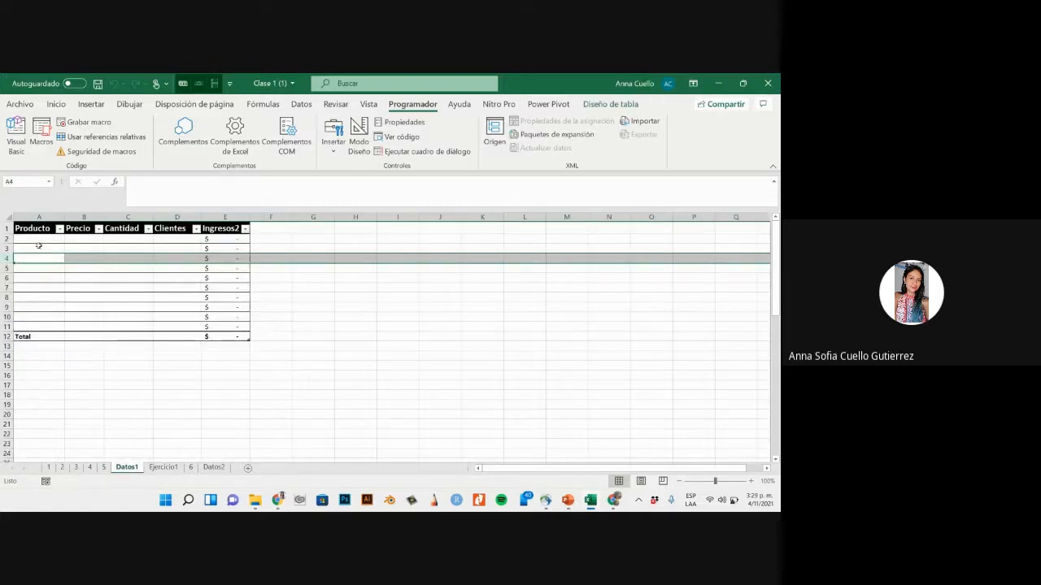
left_click(142, 386)
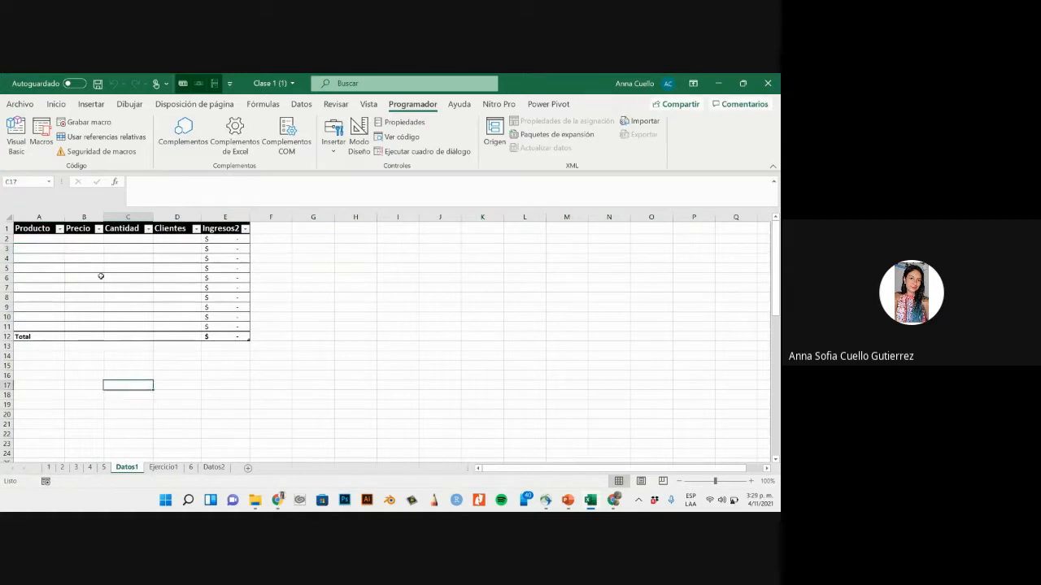
- Link the Suma de ventas cell on sheet 5 to the Ingresos2 total in cell E12 of sheet Datos1
left_click(104, 468)
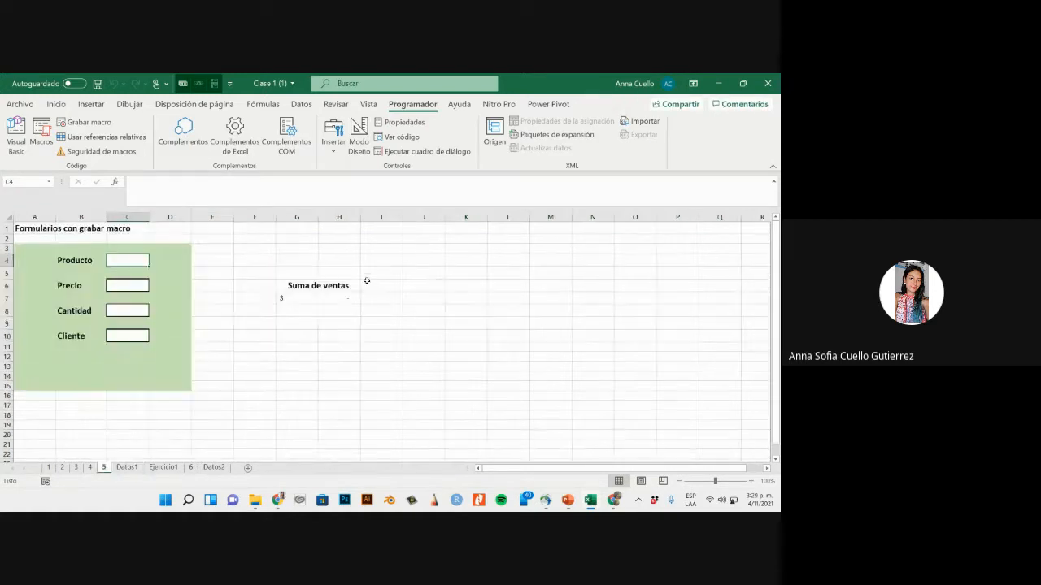
left_click(318, 298)
type("=")
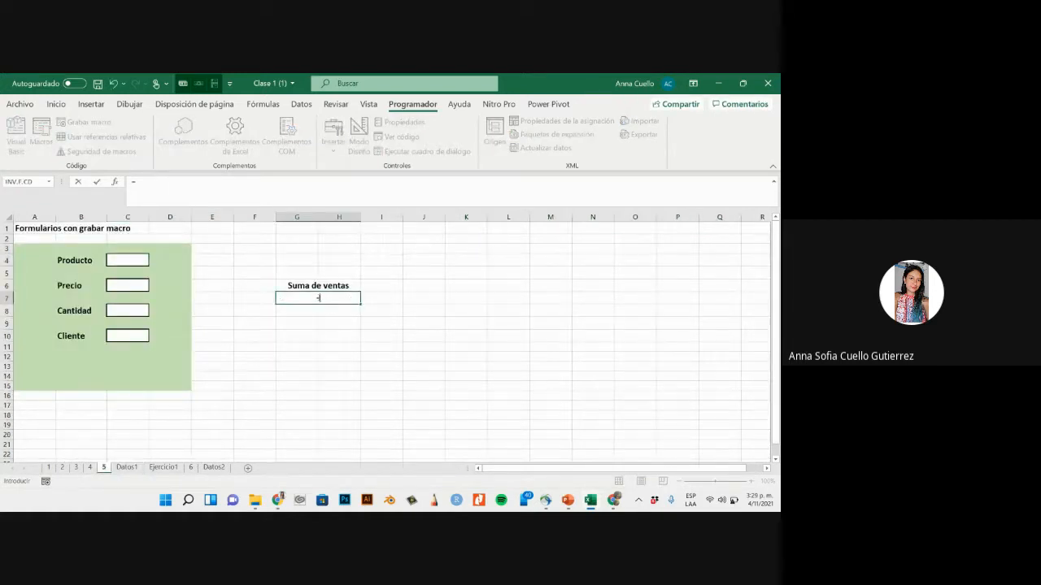
left_click(126, 467)
left_click(237, 336)
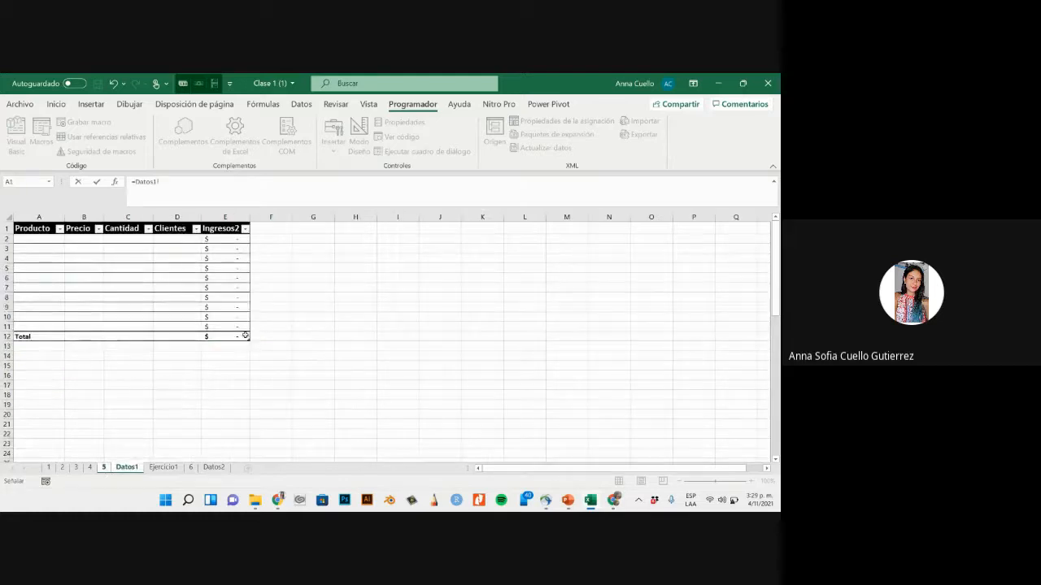
key("Return")
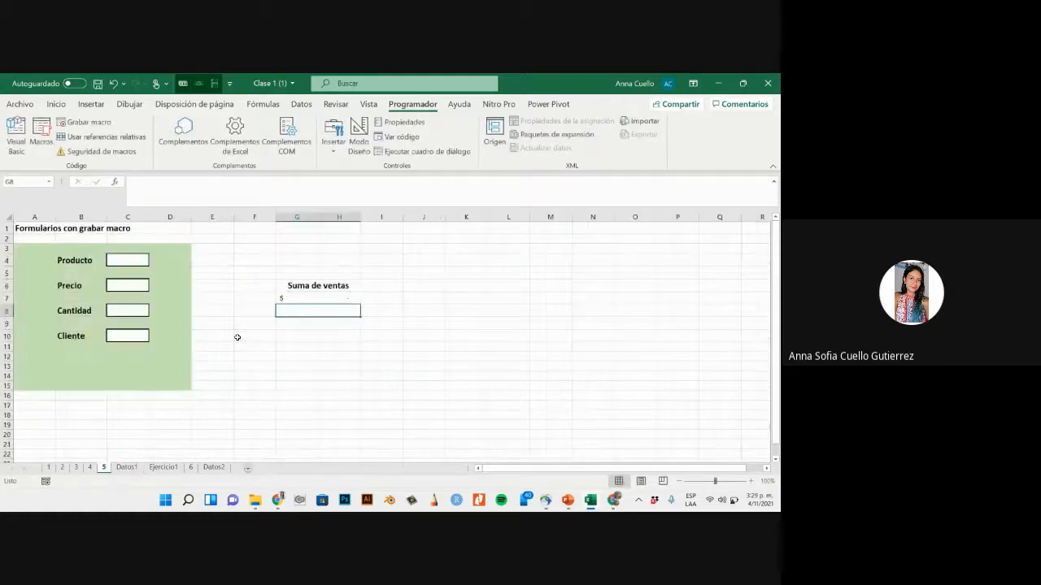
left_click(377, 263)
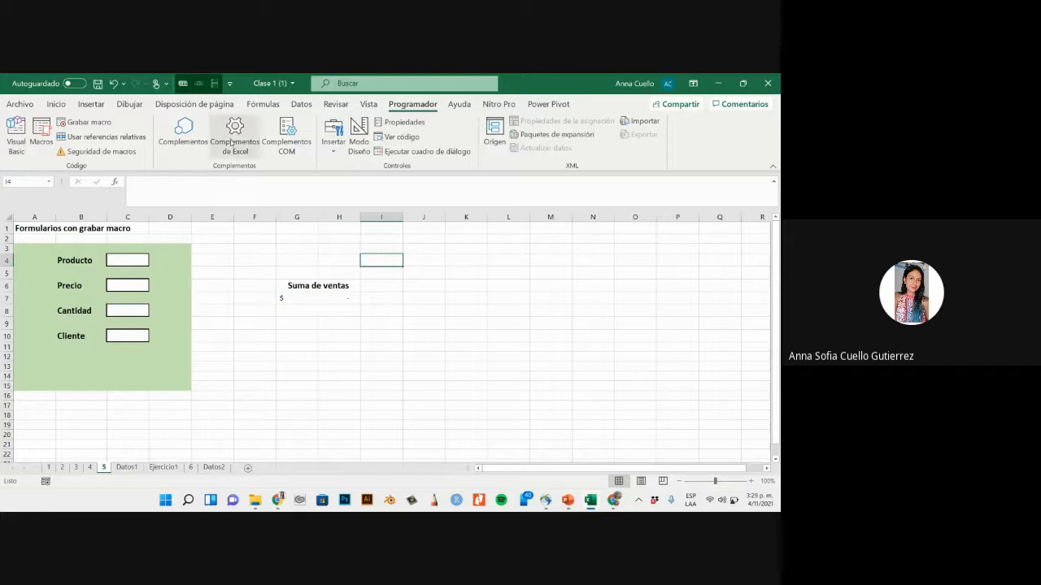
- Enter Manilla as the Producto and 2.000 as the Precio in the form on sheet 5
left_click(130, 264)
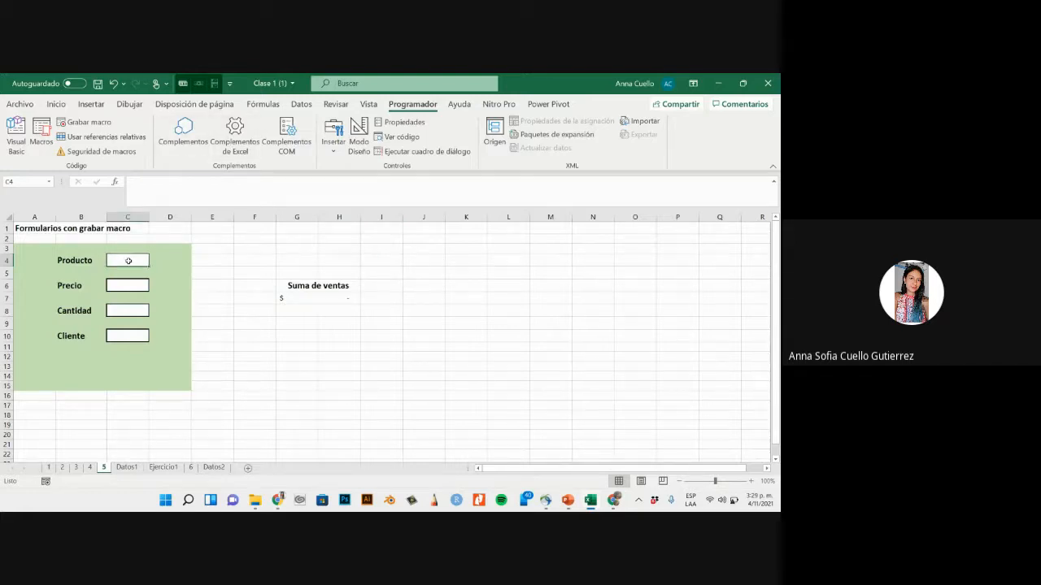
type("Manil")
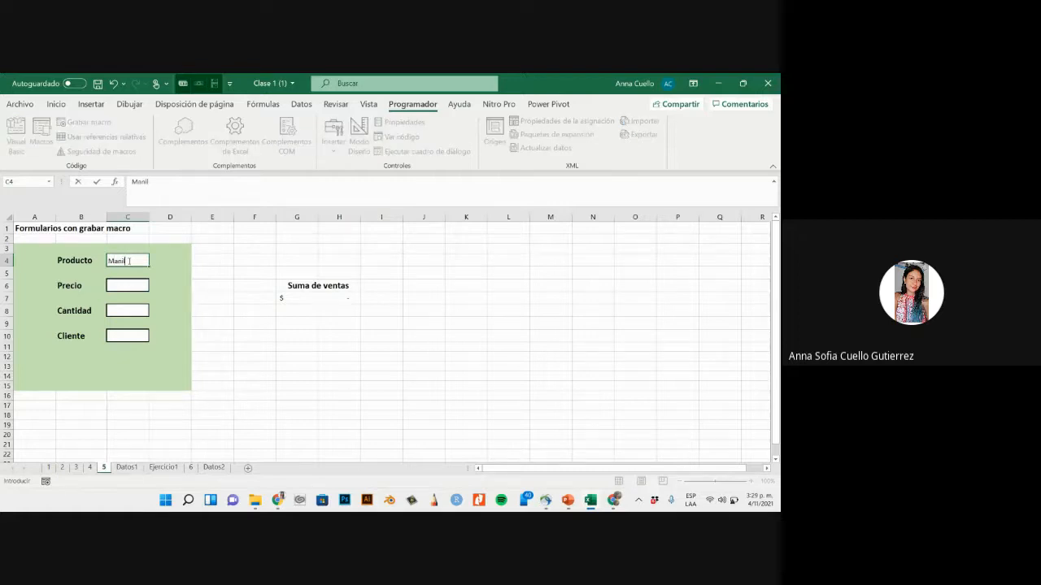
type("la")
left_click(133, 286)
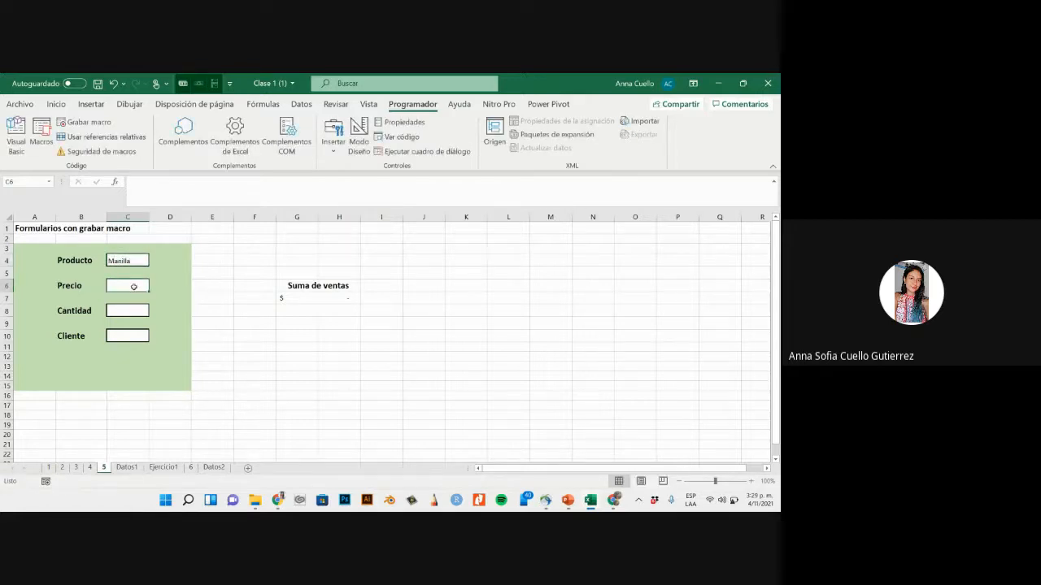
type("2.0")
type("000")
key("Return")
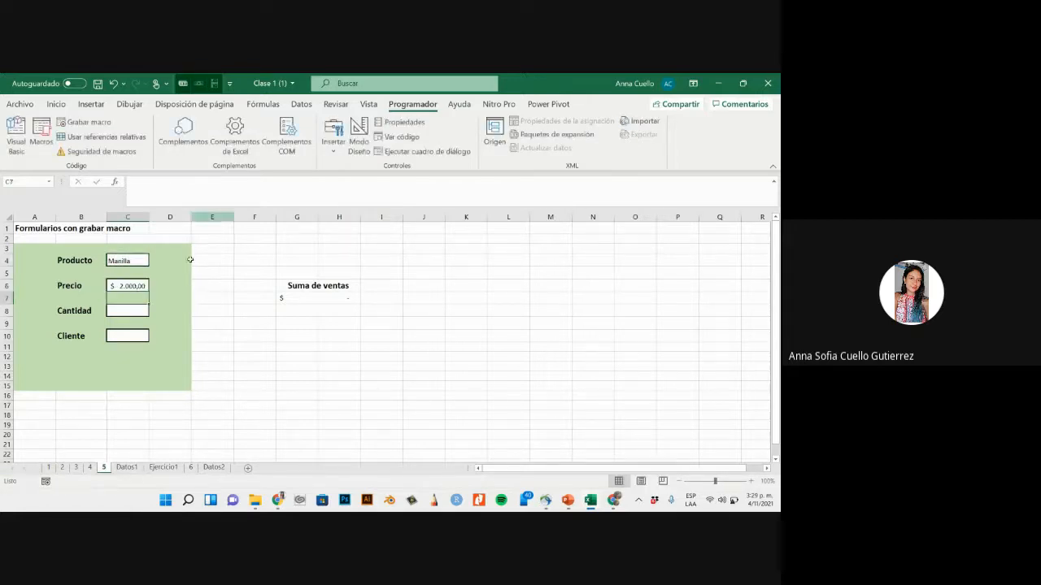
- Enter 6 as the Cantidad and fill in the customer's first name as the Cliente
left_click(140, 311)
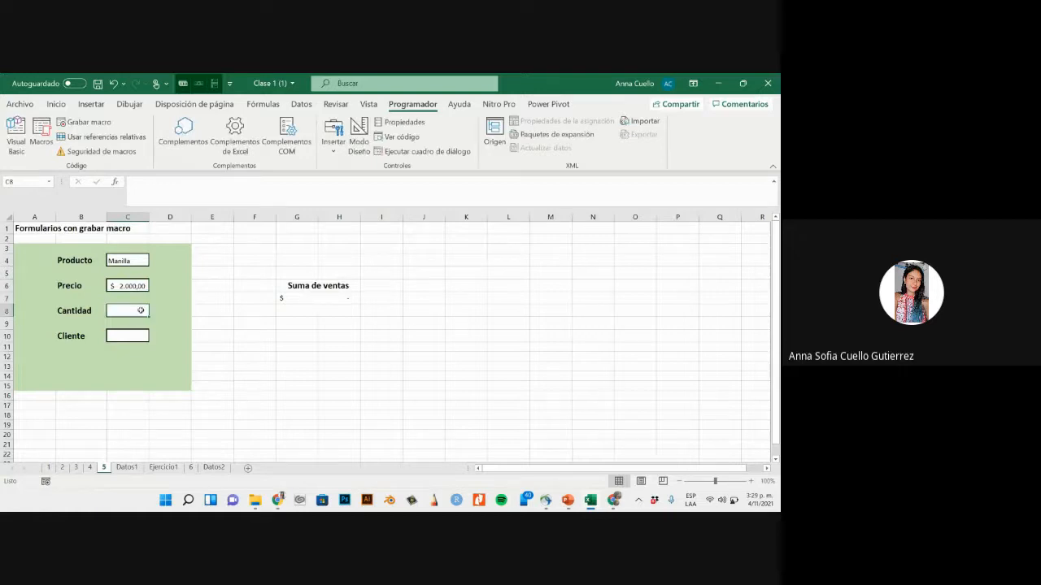
type("6")
key("Return")
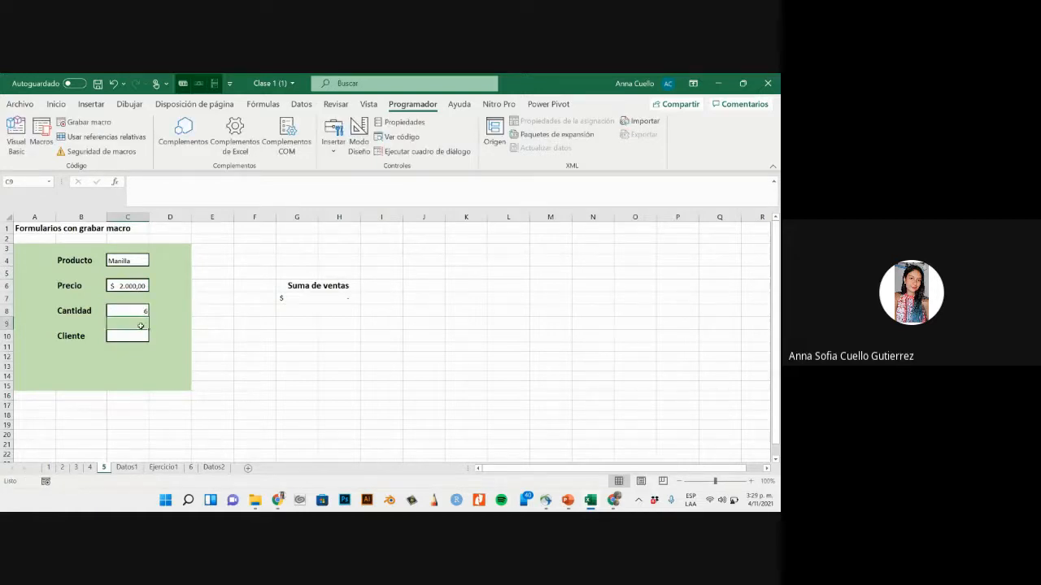
left_click(137, 335)
type("Adolfo")
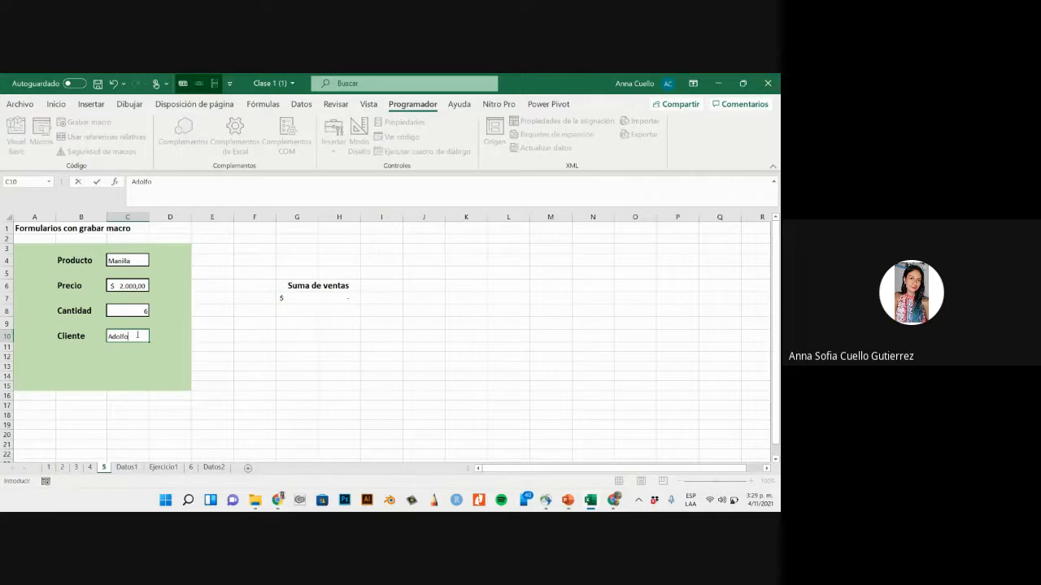
key("Return")
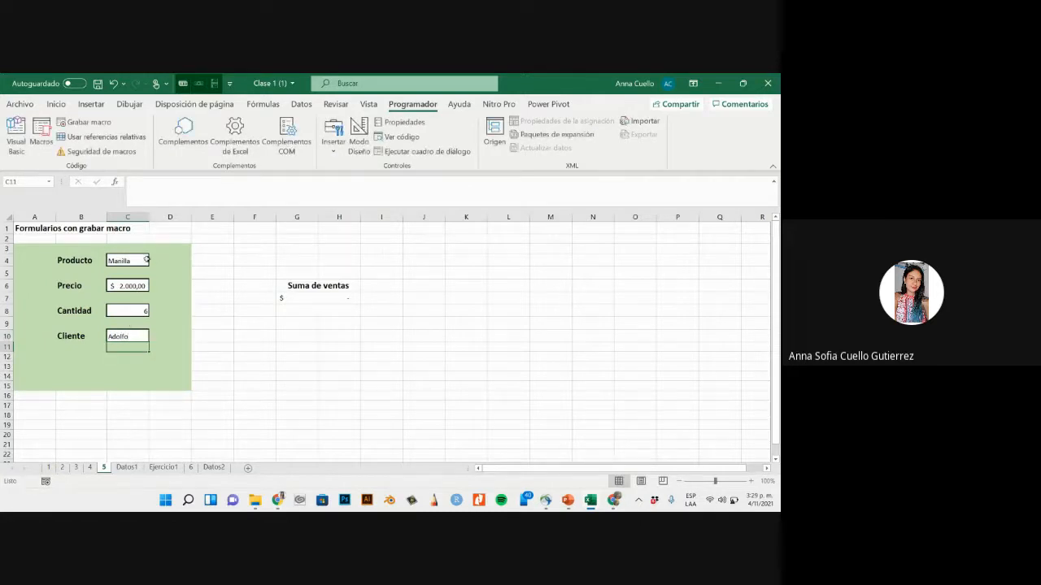
left_click(195, 271)
left_click(240, 321)
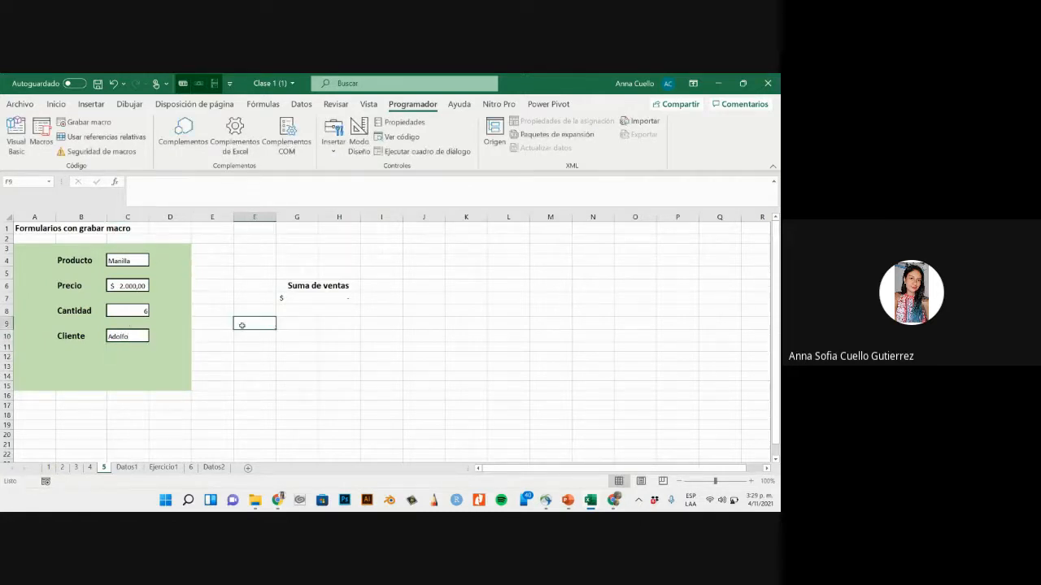
- Start recording a macro named Formulario from sheet 5, stored in this workbook
left_click(124, 467)
left_click(103, 468)
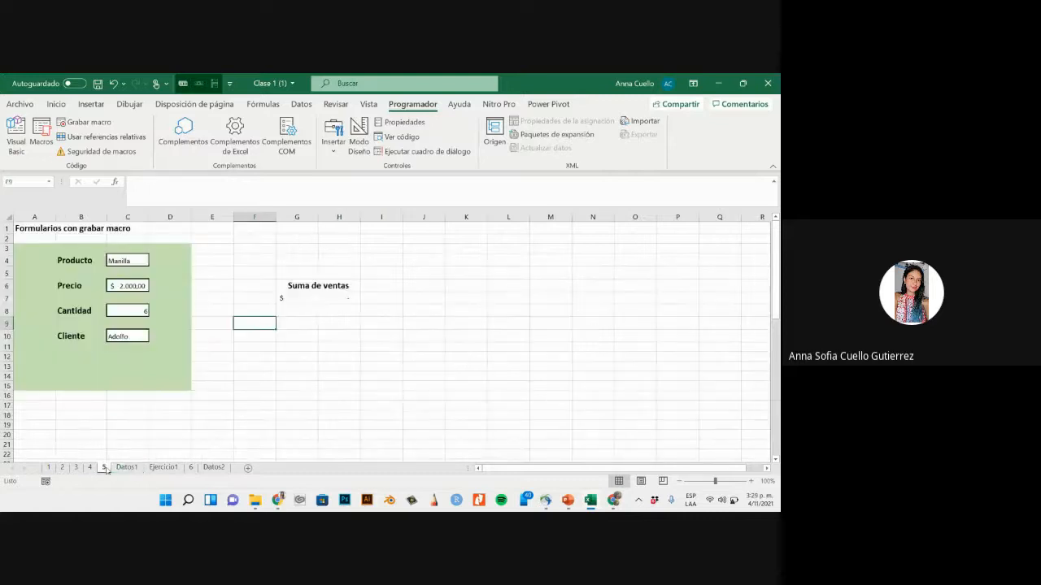
left_click(277, 335)
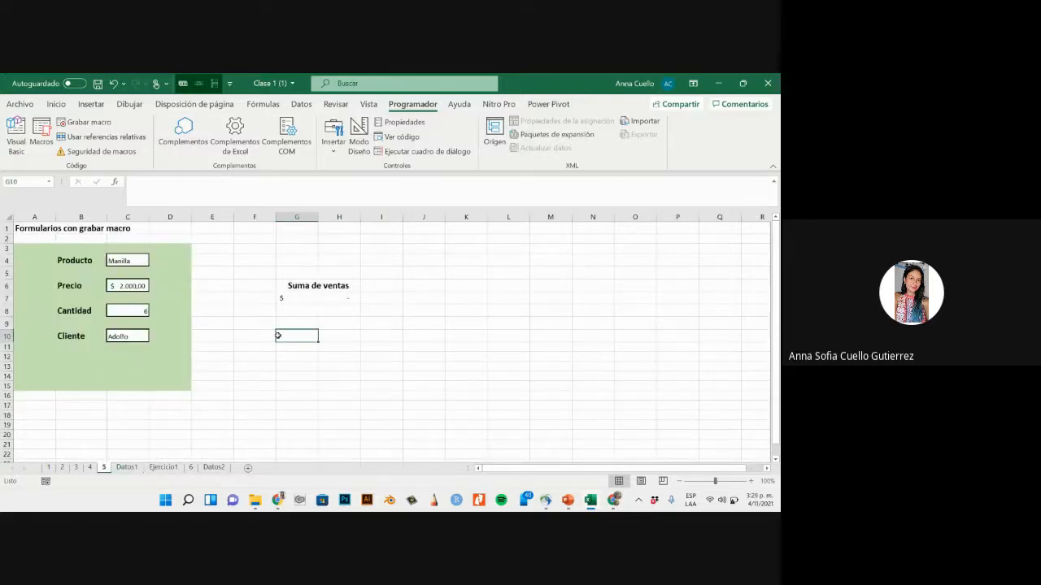
left_click(85, 122)
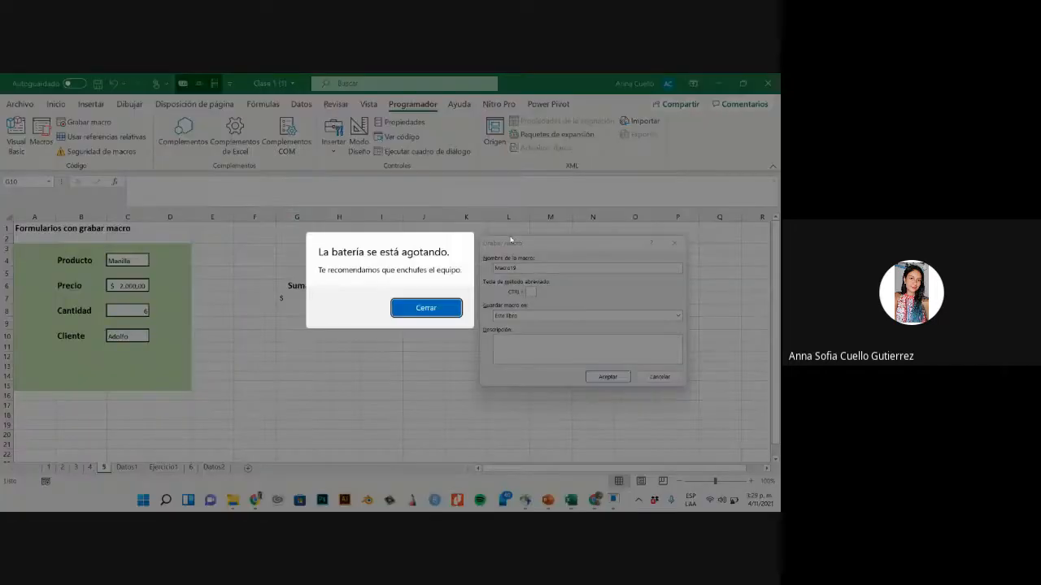
key("Return")
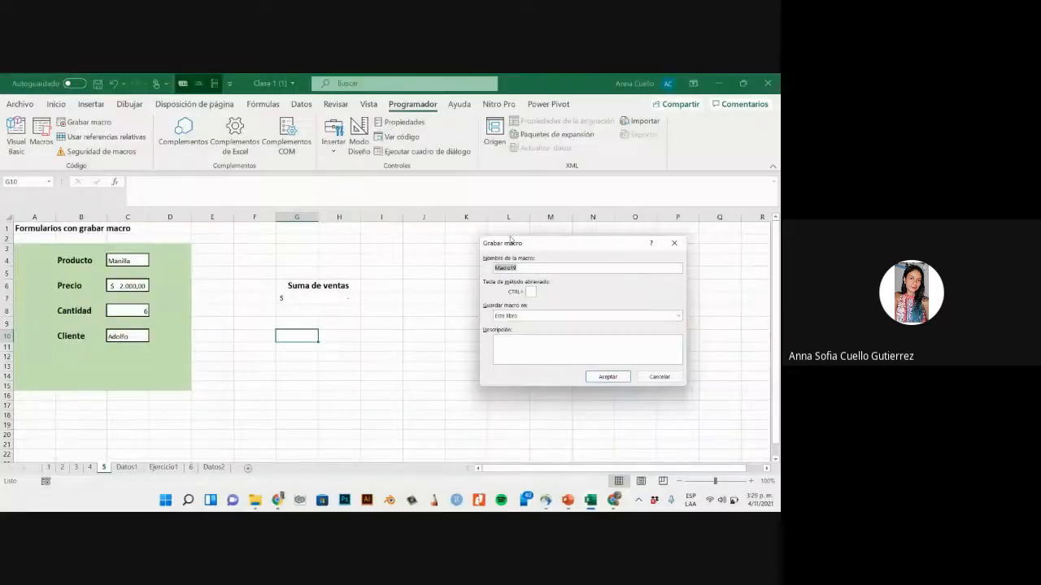
type("fo")
left_click(602, 377)
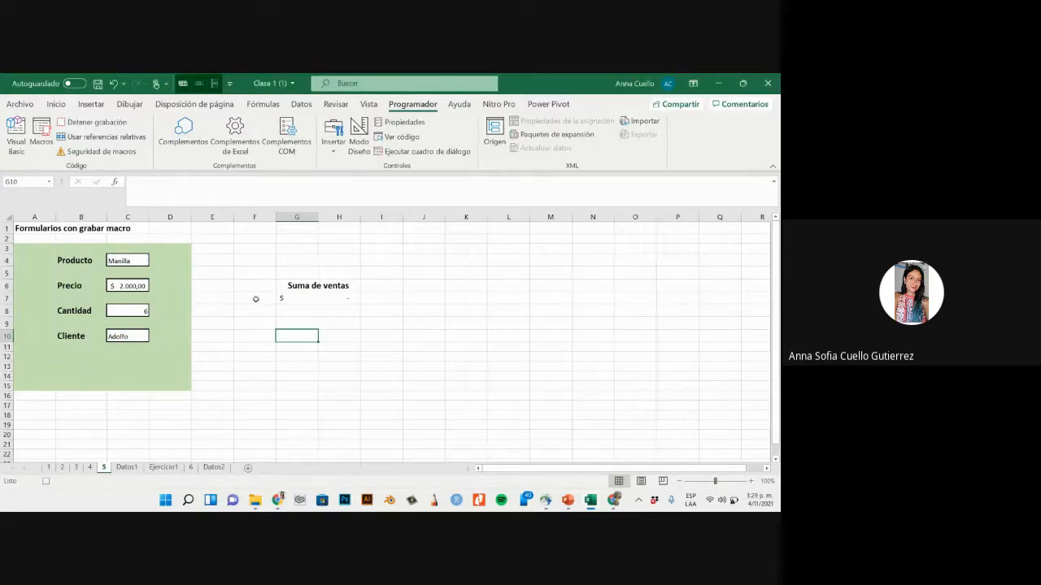
- Copy the Producto, Precio, Cantidad and Cliente entries together and paste them transposed into row 3 of the Datos1 table, starting at A3
left_click(125, 261)
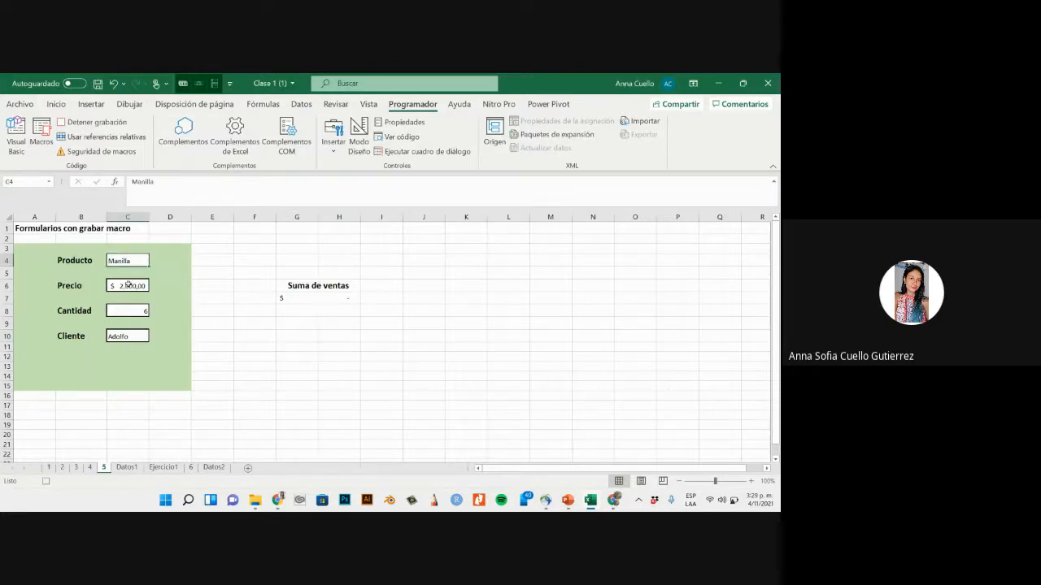
left_click(128, 283, "ctrl")
left_click(129, 313, "ctrl")
left_click(129, 335, "ctrl")
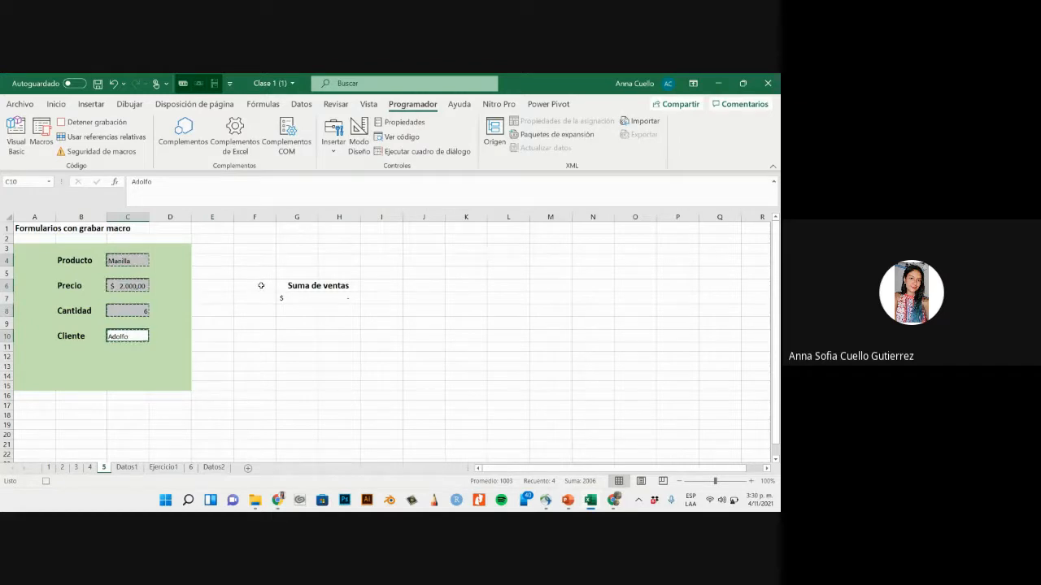
left_click(130, 468)
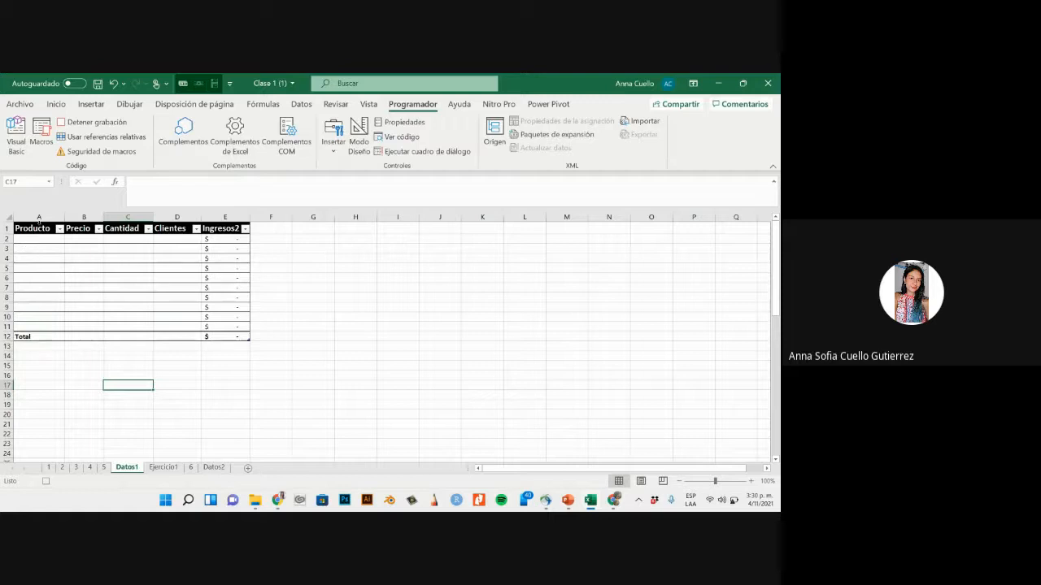
left_click(39, 249)
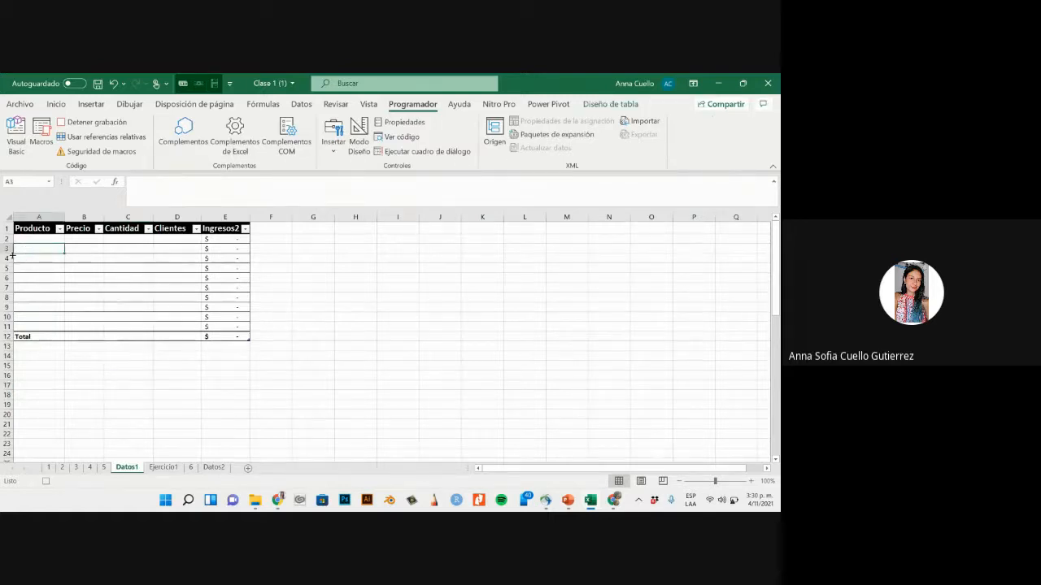
left_click(20, 249)
right_click(19, 249)
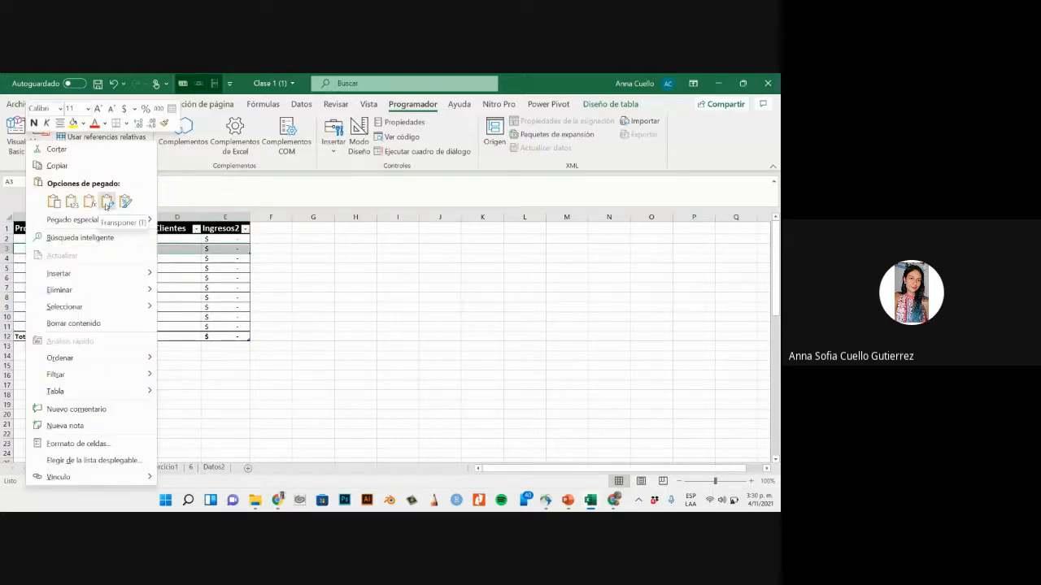
left_click(107, 204)
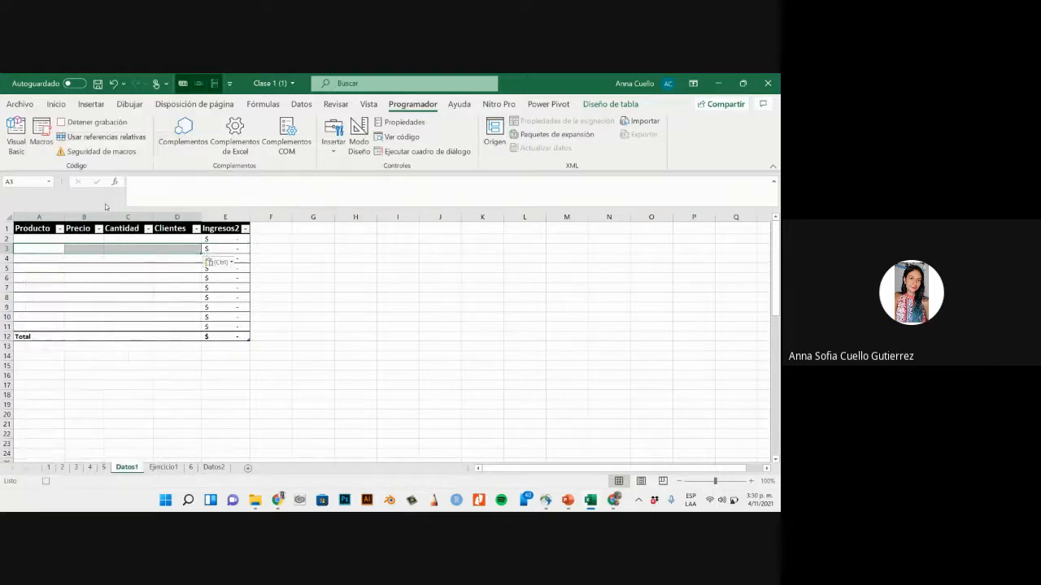
left_click_drag(105, 271, 102, 273)
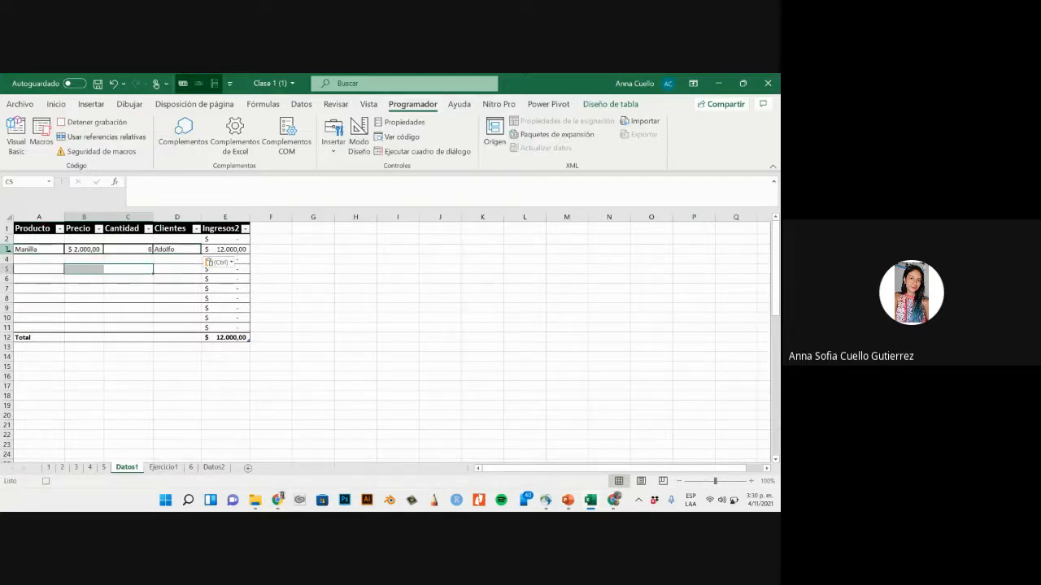
- Insert an empty row above the pasted record in row 3 of sheet Datos1
left_click(7, 249)
right_click(7, 249)
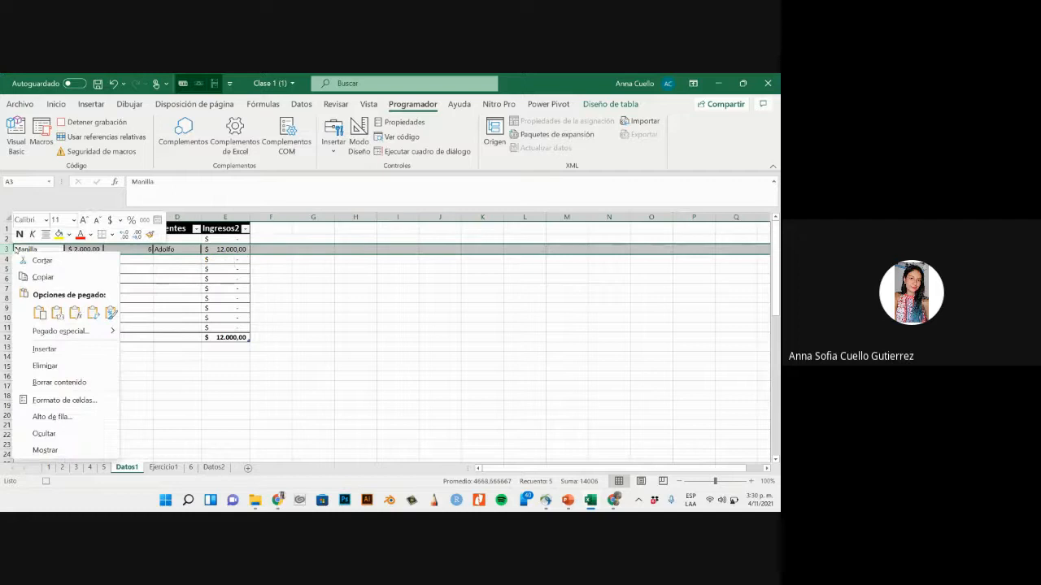
left_click(39, 351)
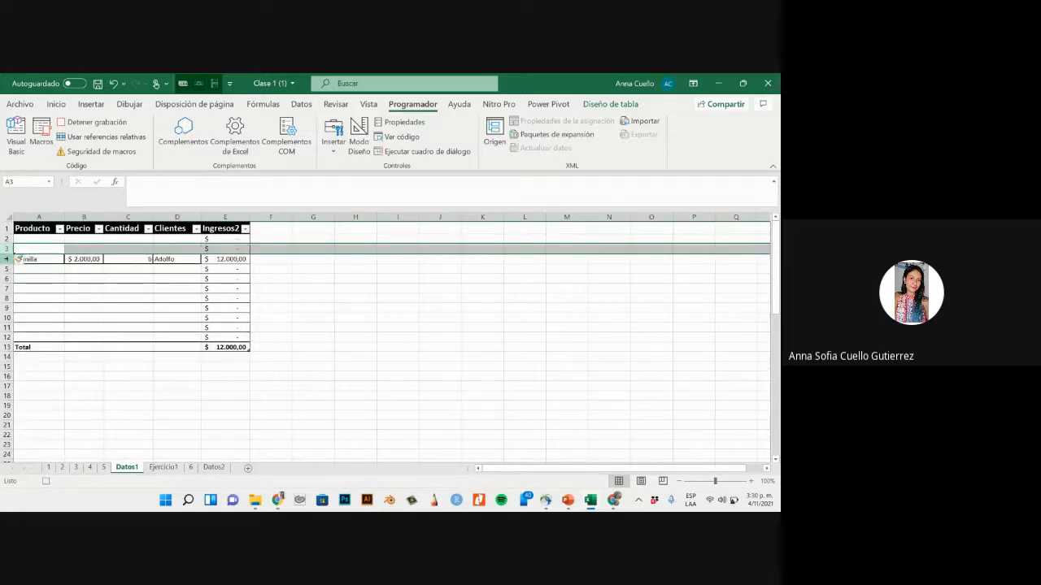
left_click(48, 261)
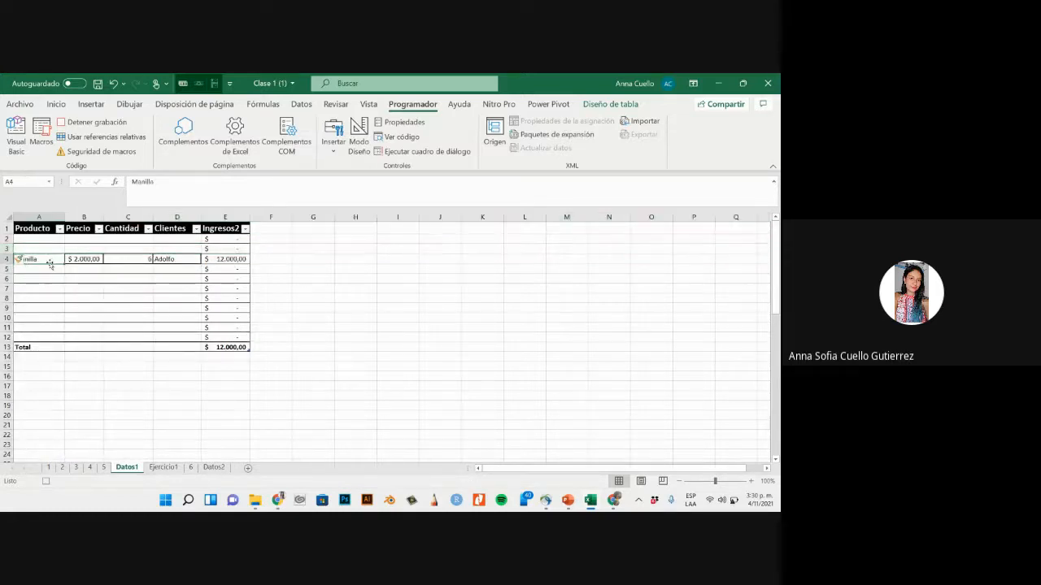
left_click(7, 249)
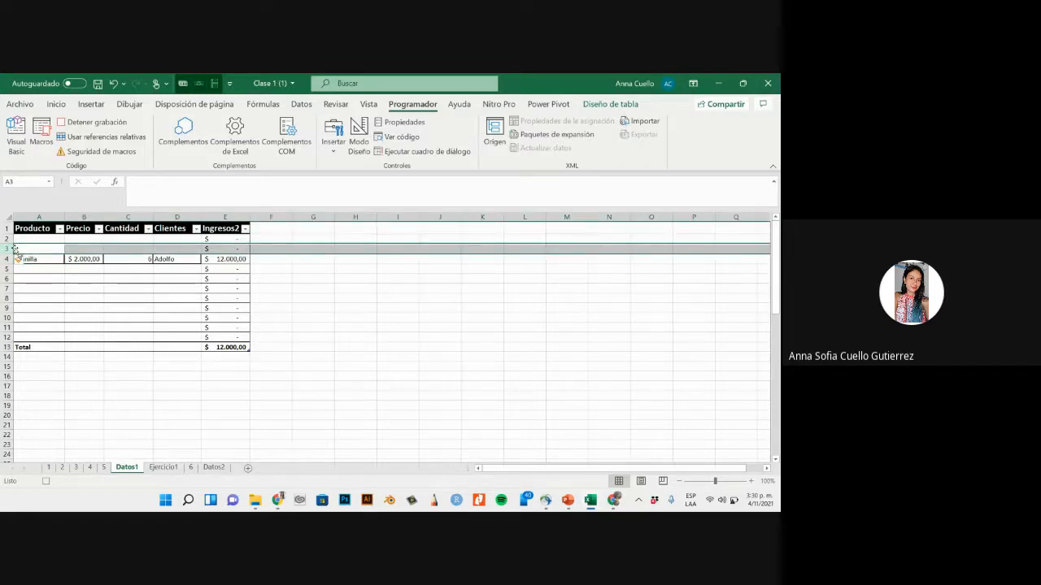
left_click(11, 259)
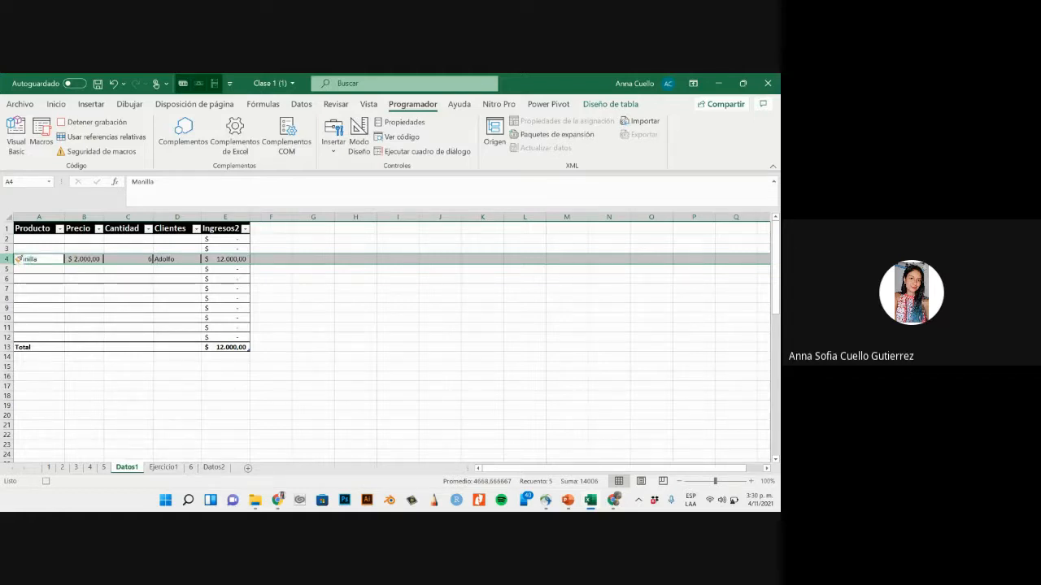
left_click(7, 249)
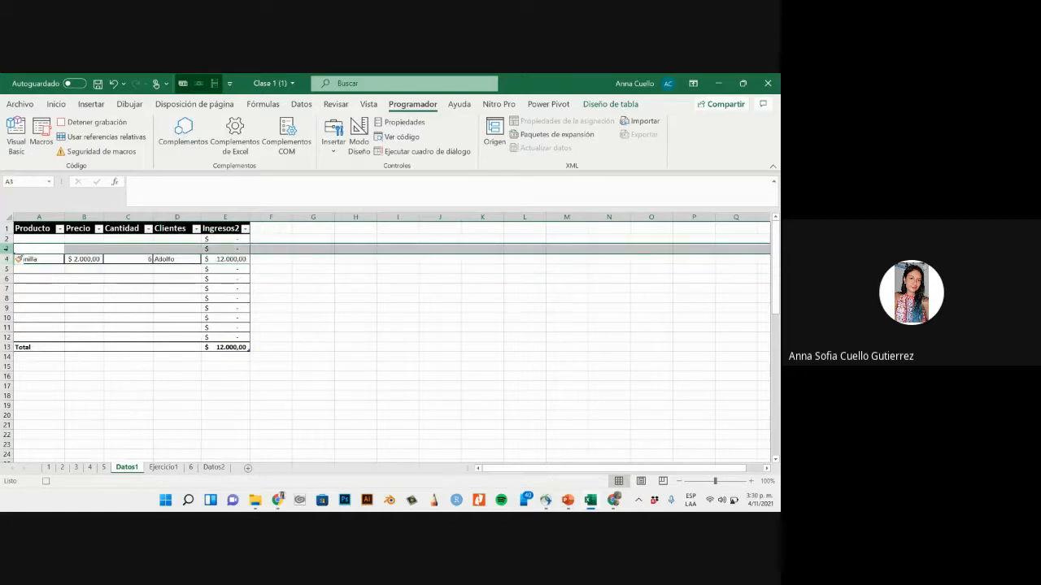
left_click_drag(84, 298, 84, 327)
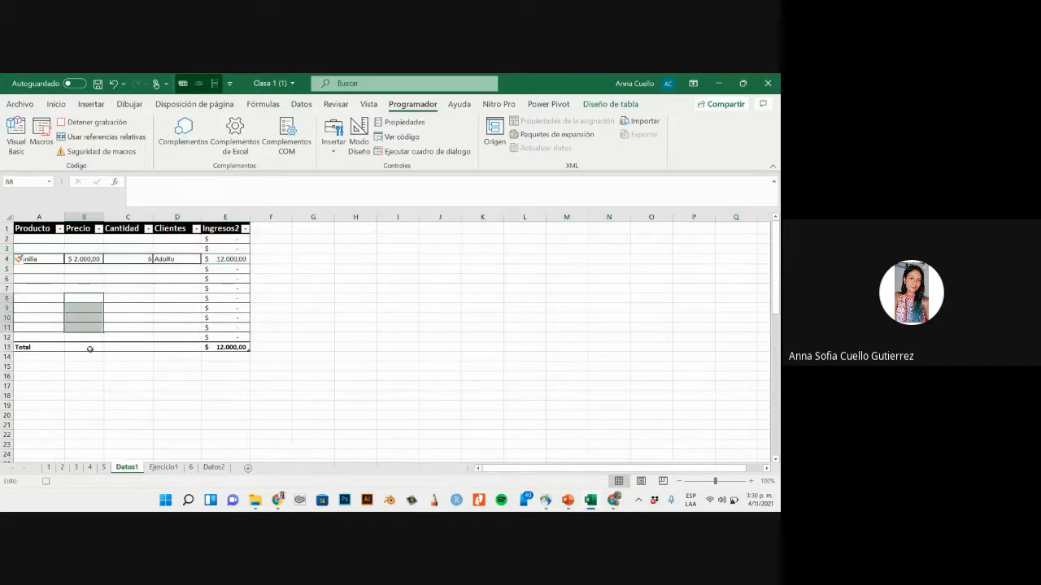
left_click(117, 300)
- Clear the Producto, Precio, Cantidad and Cliente entries of the form on sheet 5
left_click(103, 467)
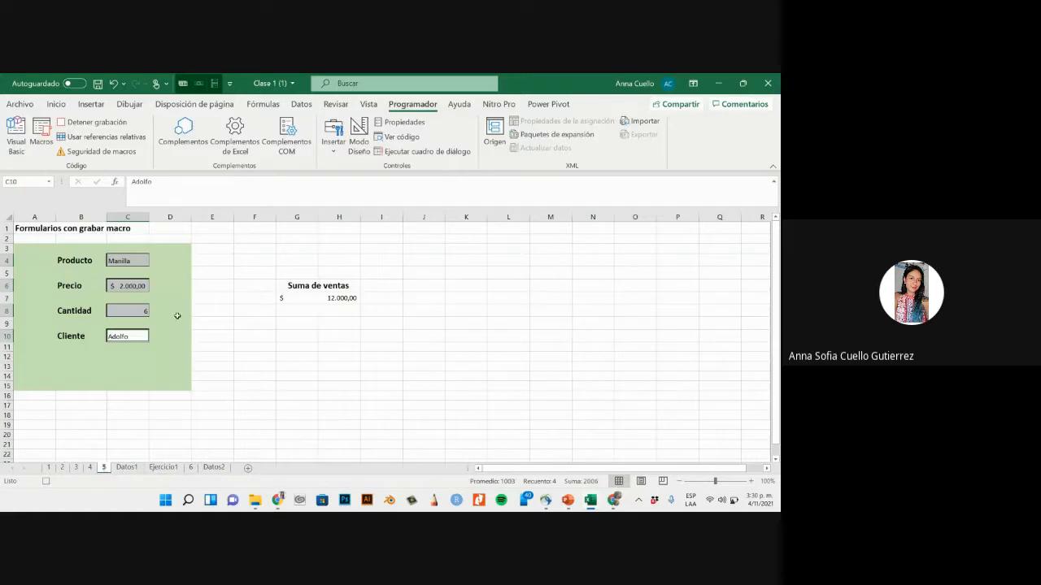
left_click(128, 261)
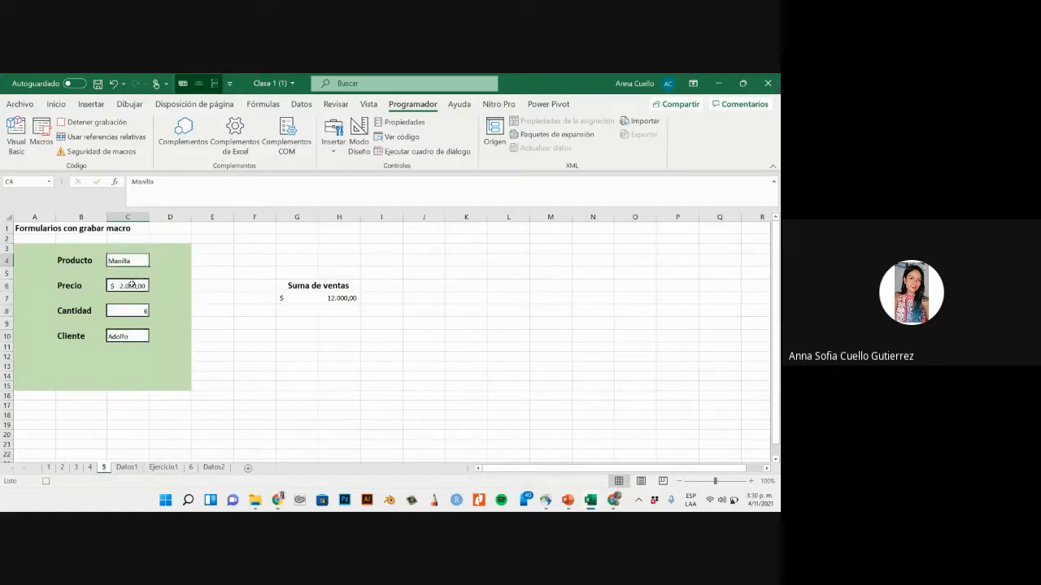
left_click(130, 286, "ctrl")
left_click(126, 318, "ctrl")
left_click(116, 338, "ctrl")
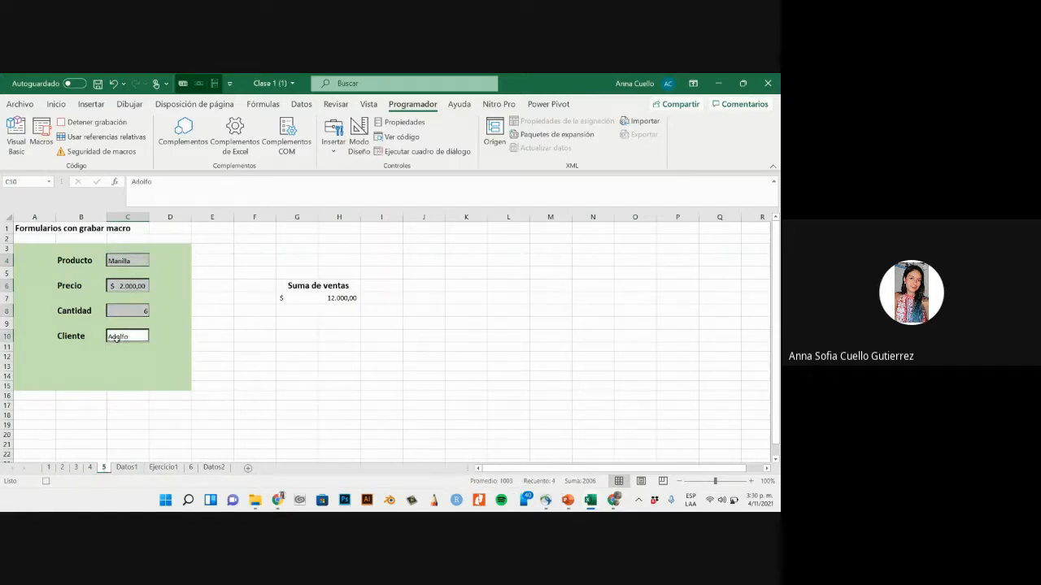
key("Delete")
left_click(218, 313)
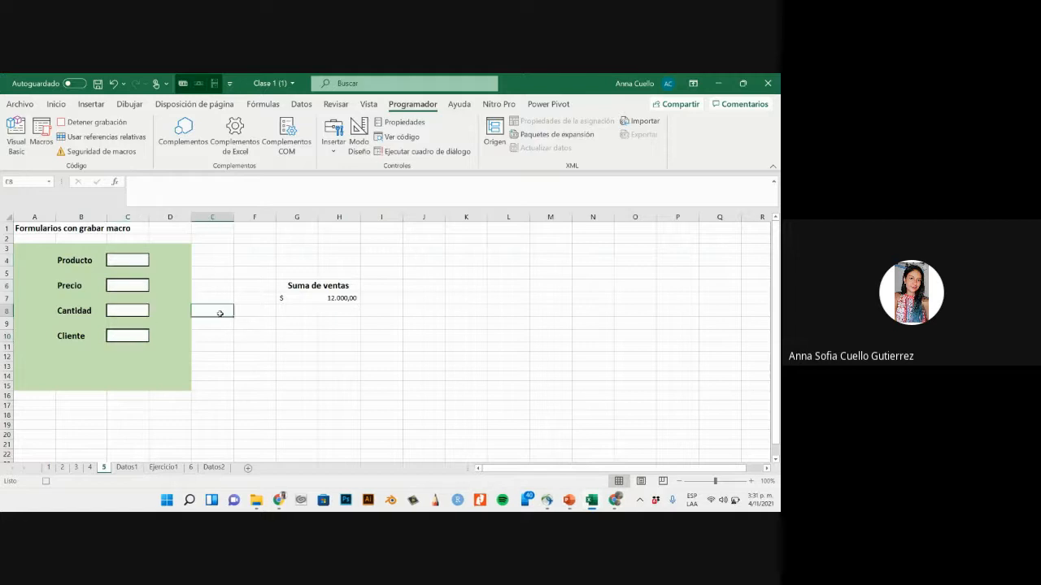
- Stop recording the form macro
left_click(91, 122)
left_click(311, 414)
left_click(271, 401)
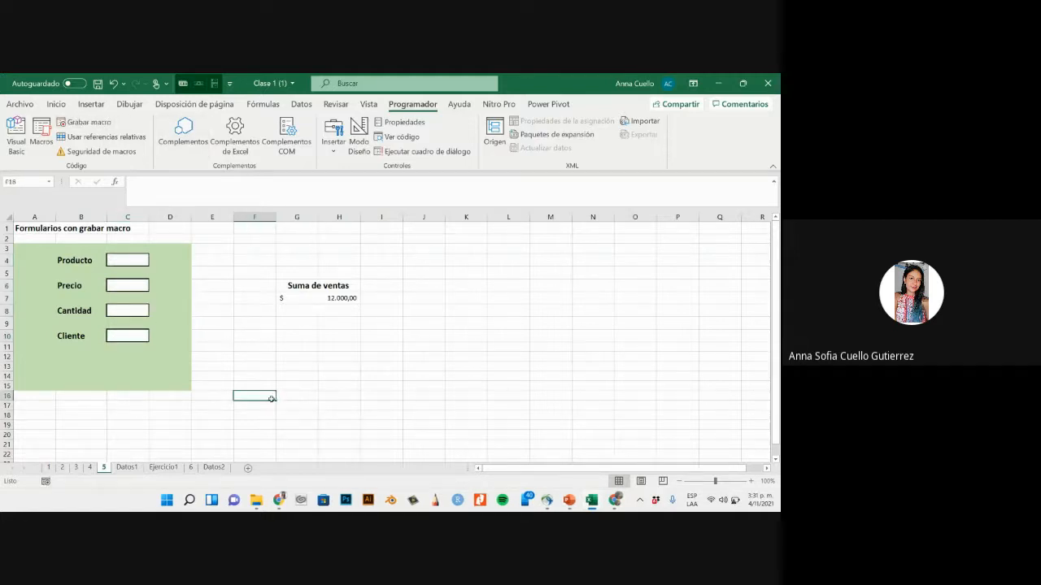
- Insert a form-control button below the Suma de ventas total on sheet 5 and assign the Formulario macro to it
left_click(254, 335)
left_click(333, 132)
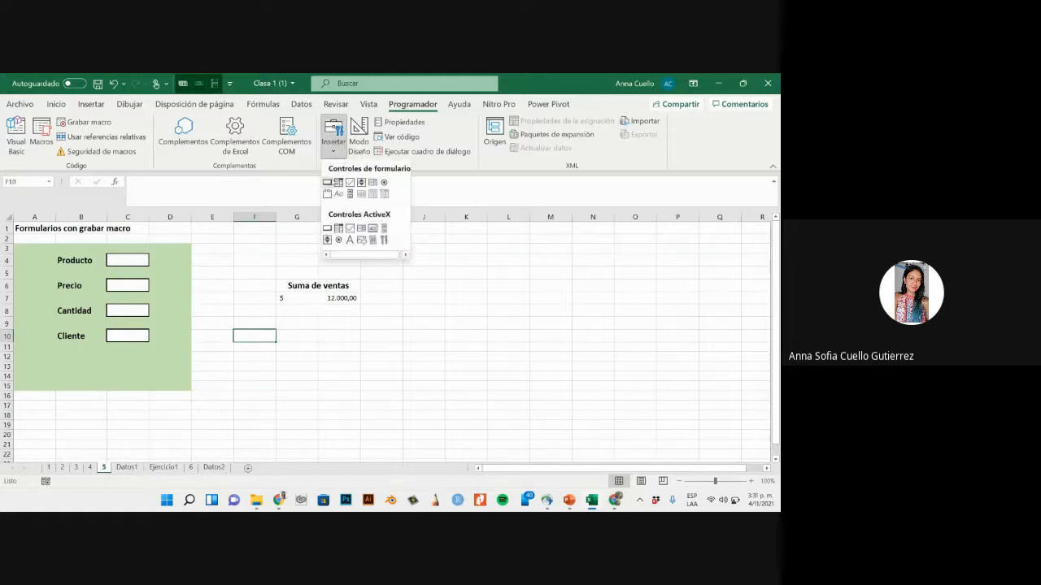
left_click(327, 180)
left_click_drag(279, 327, 360, 364)
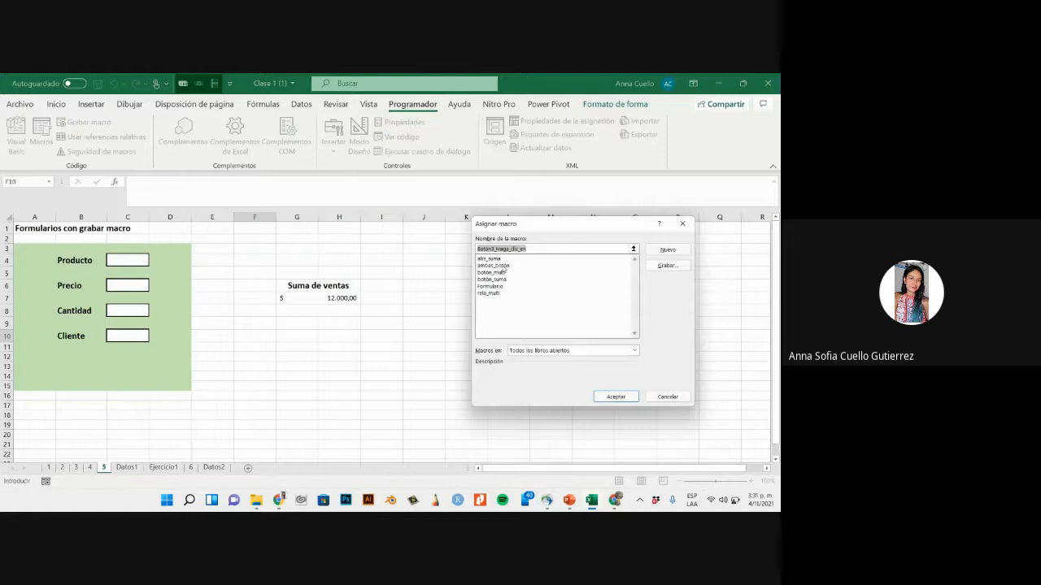
left_click(492, 287)
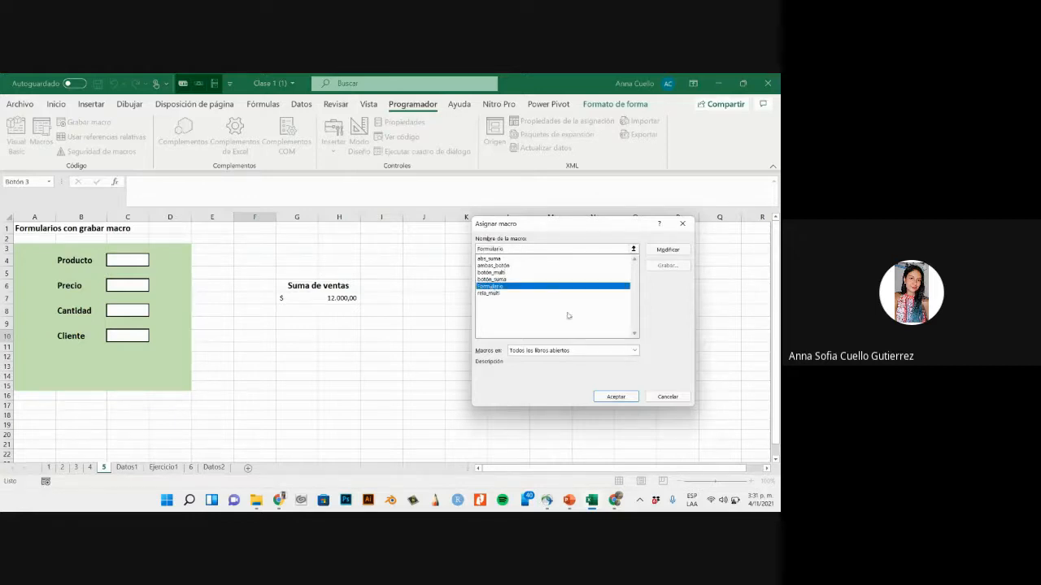
left_click(621, 397)
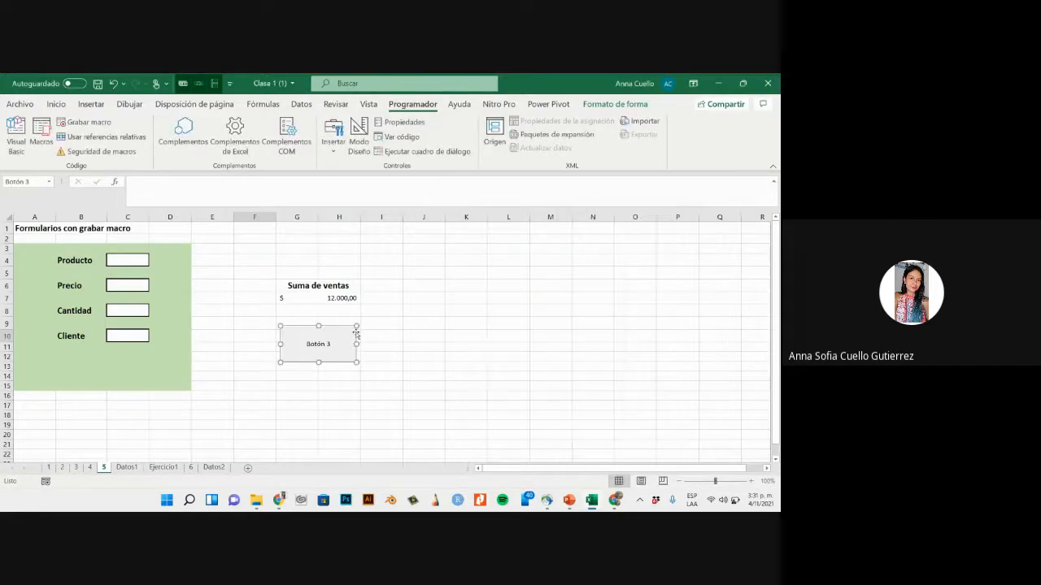
- Change the new button's label to "Pasar datos"
left_click(329, 344)
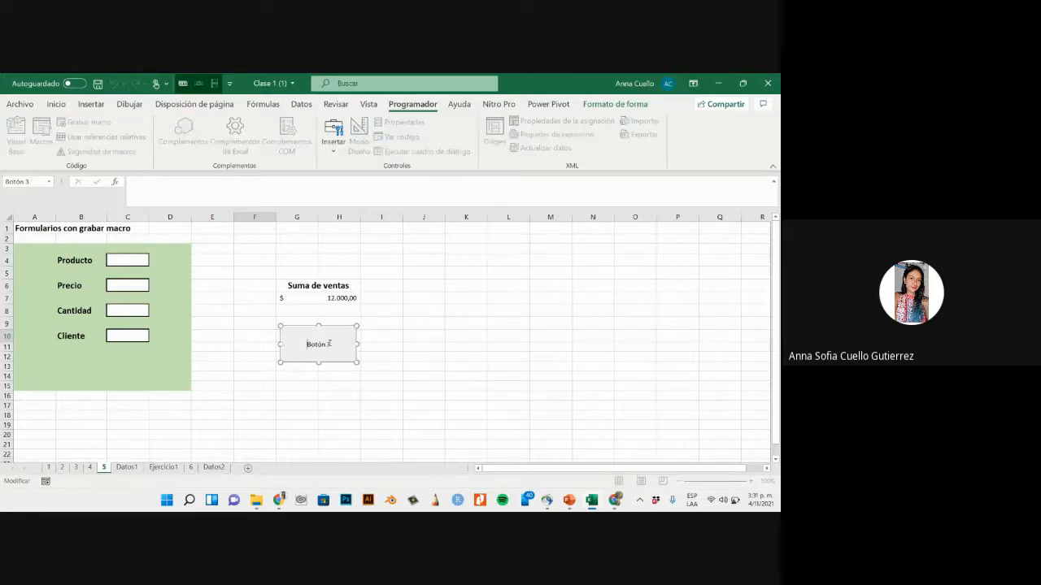
left_click_drag(330, 344, 308, 346)
type("Pasar datos")
left_click(220, 248)
- Fill in the sales form with Producto Collar, Precio 5000, Cantidad 3 and the customer's name as Cliente
left_click(148, 261)
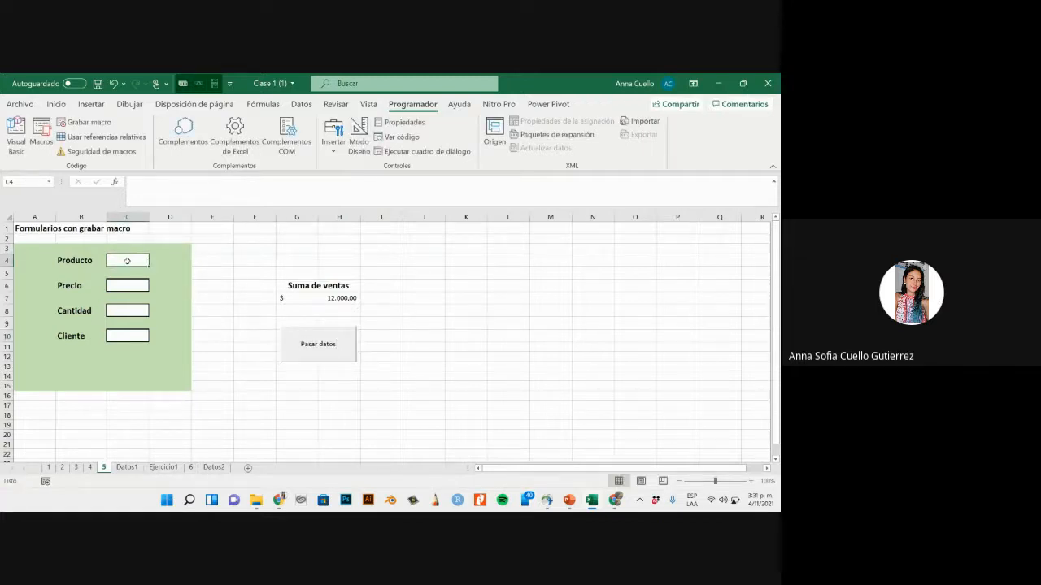
type("Collar")
key("Return")
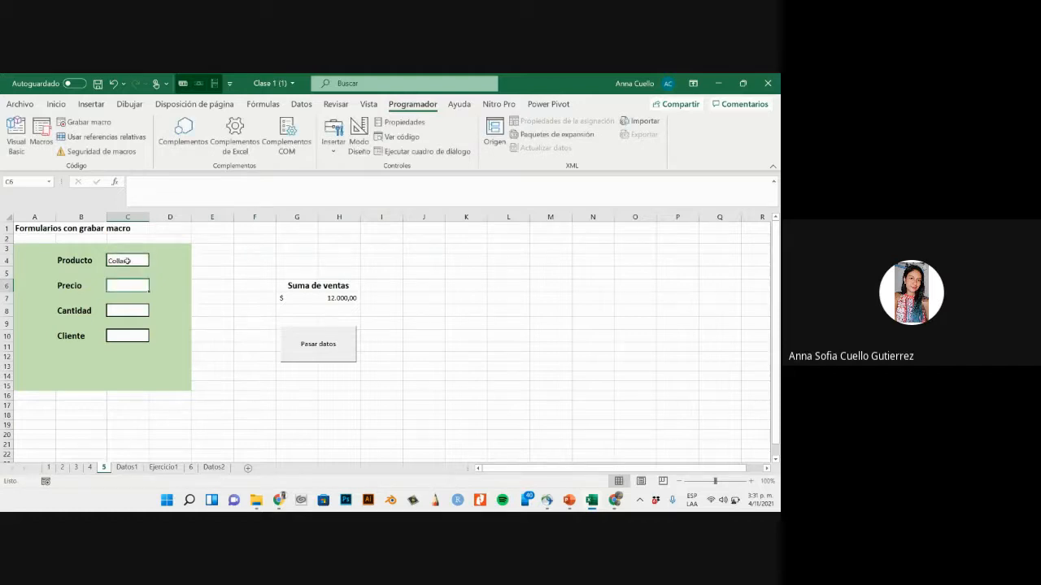
type("5000")
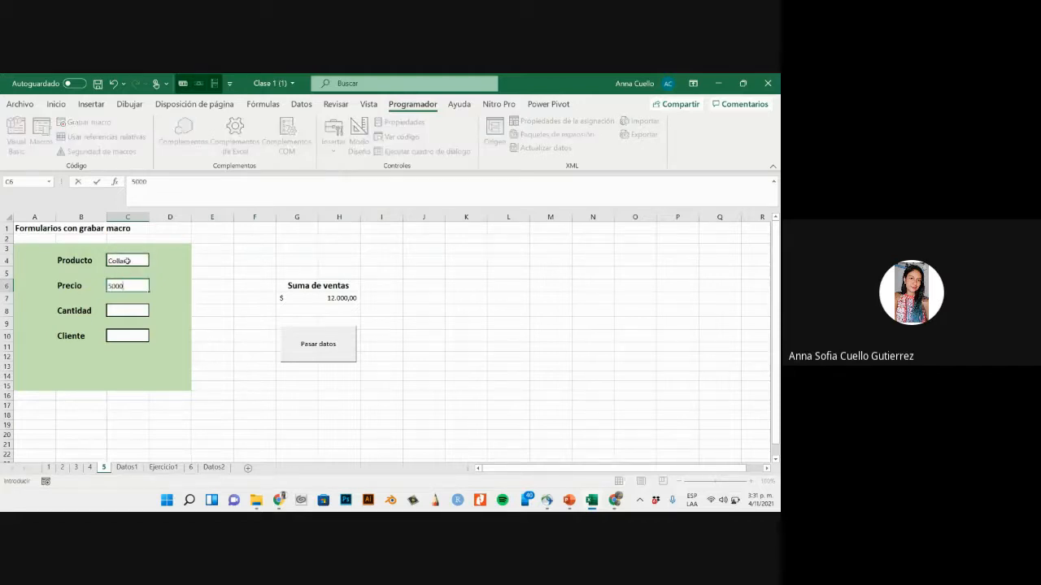
key("Return")
type("3")
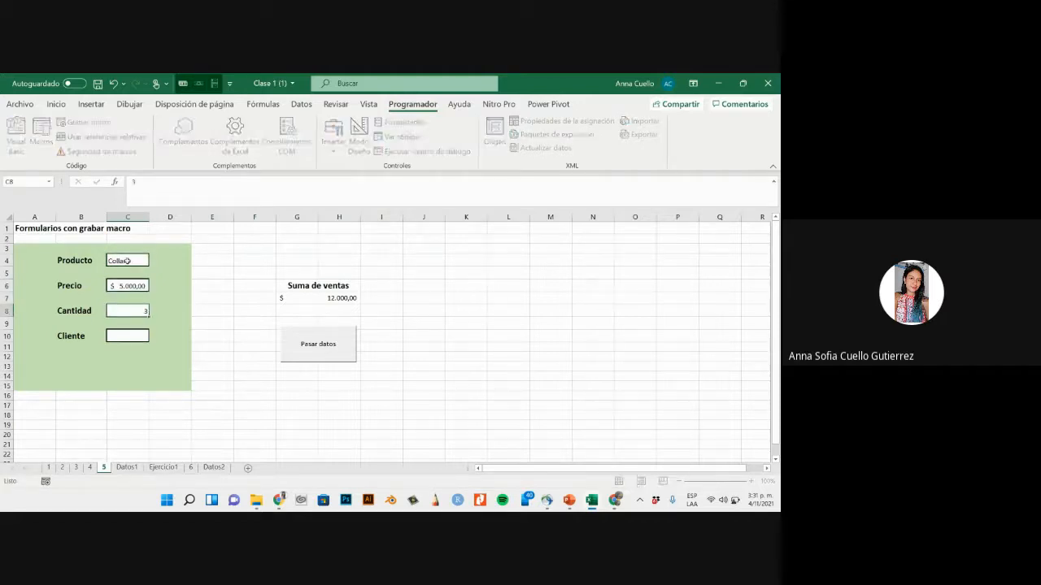
key("Return")
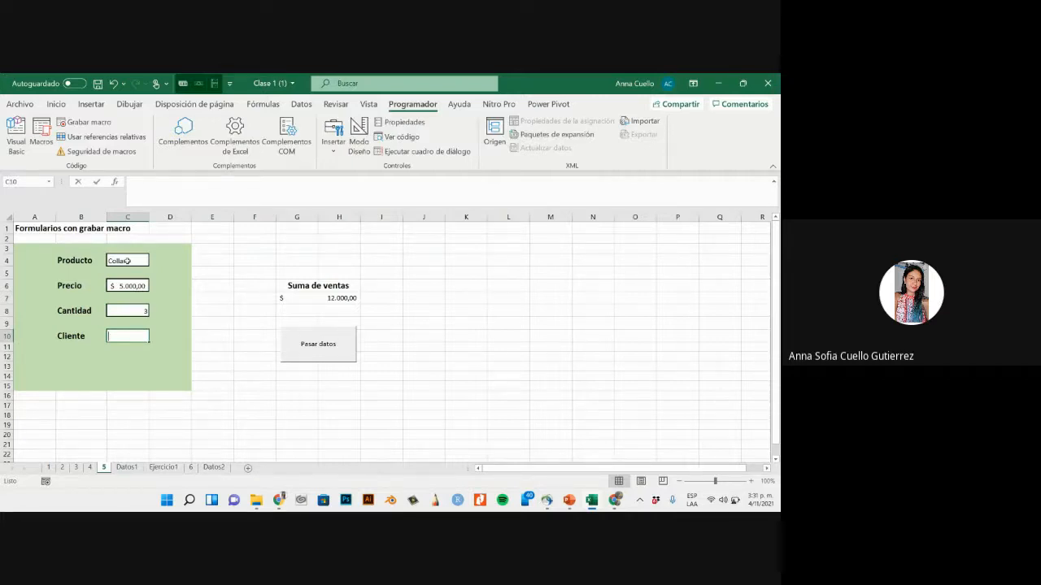
type("Van")
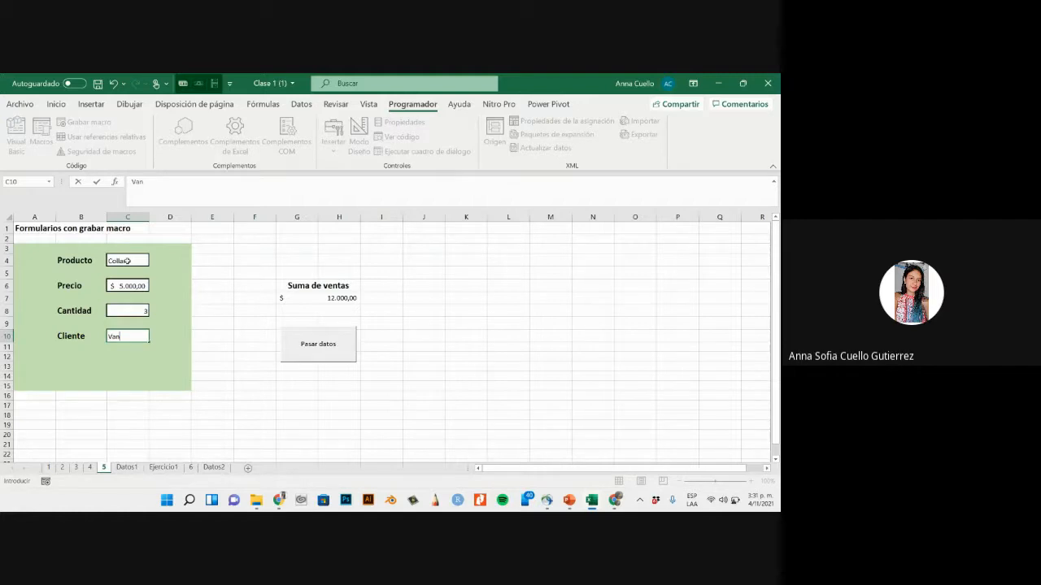
type("nesa")
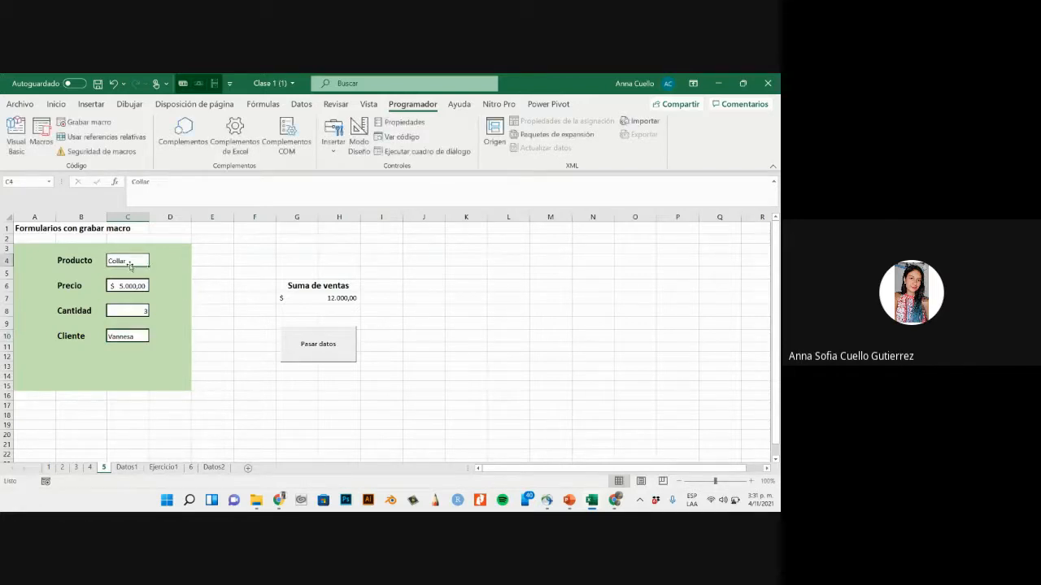
- Run the form macro with the Pasar datos button to transfer the entered sale
left_click(186, 274)
left_click(223, 336)
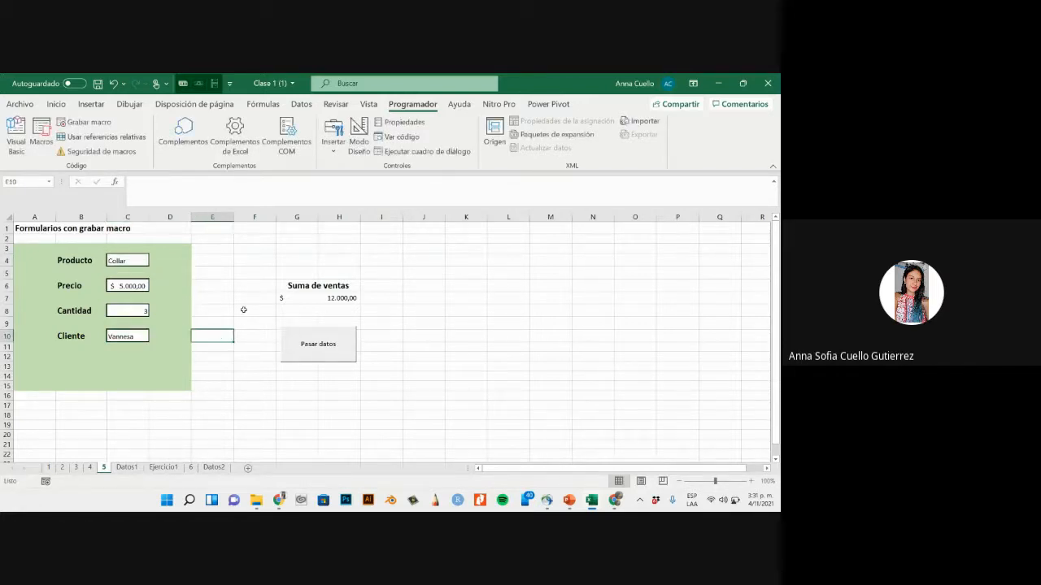
left_click(301, 346)
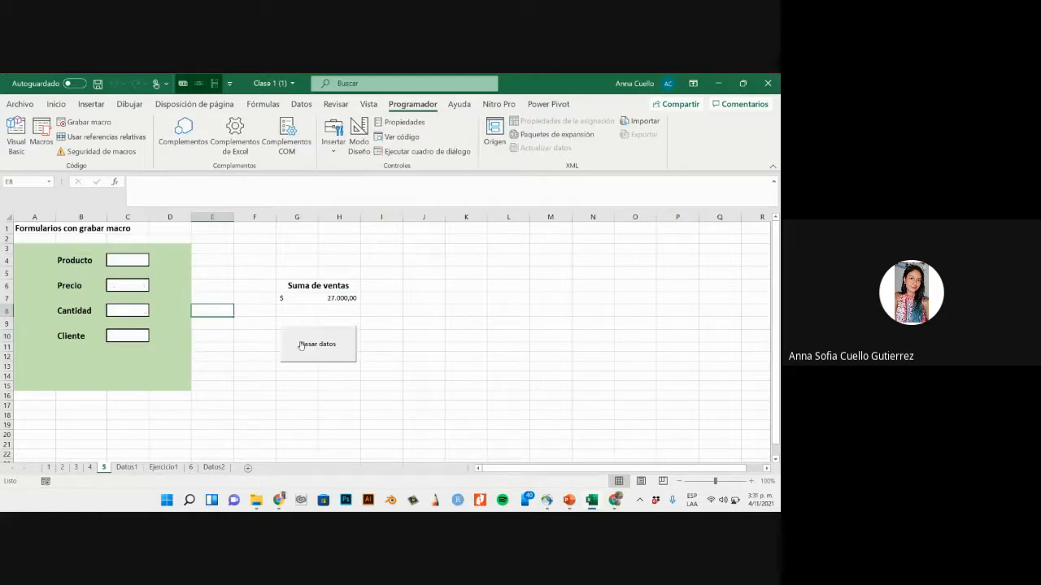
- Check the four form fields on sheet 5 and examine rows 3 to 5 of the Datos1 table for the transferred record
left_click(123, 258)
left_click(122, 285)
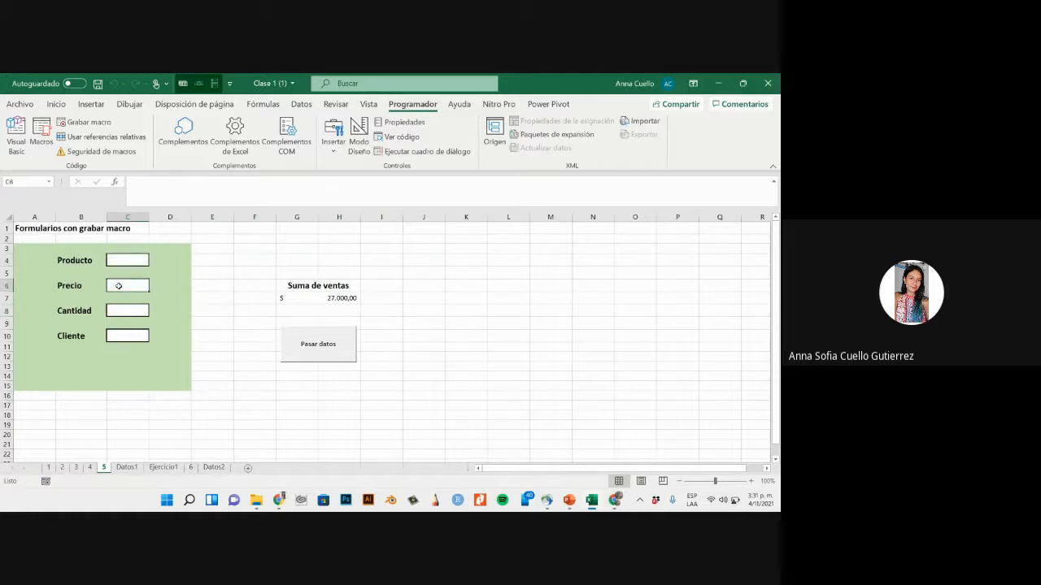
left_click(121, 310)
left_click(121, 337)
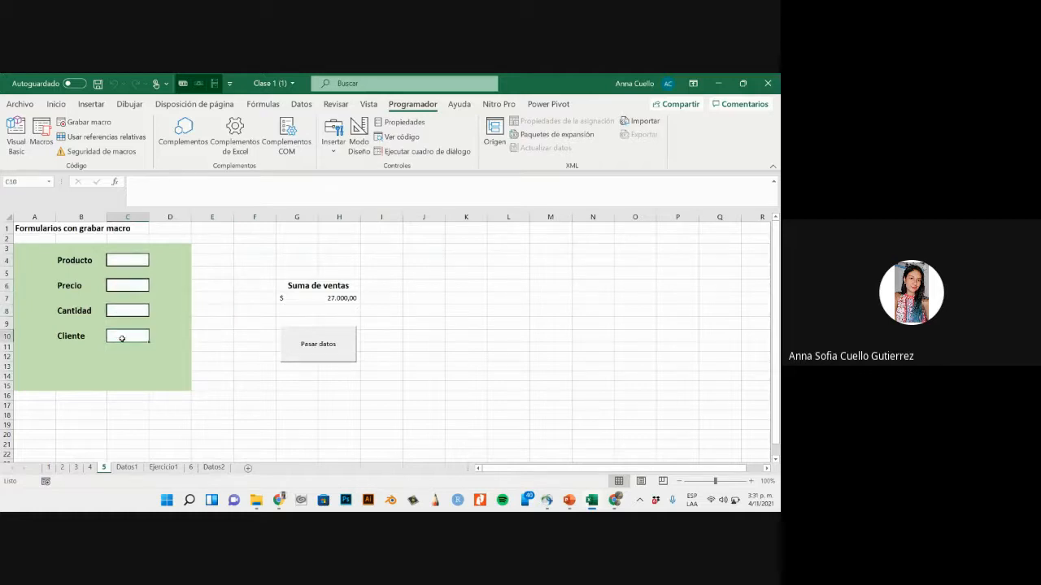
left_click(127, 468)
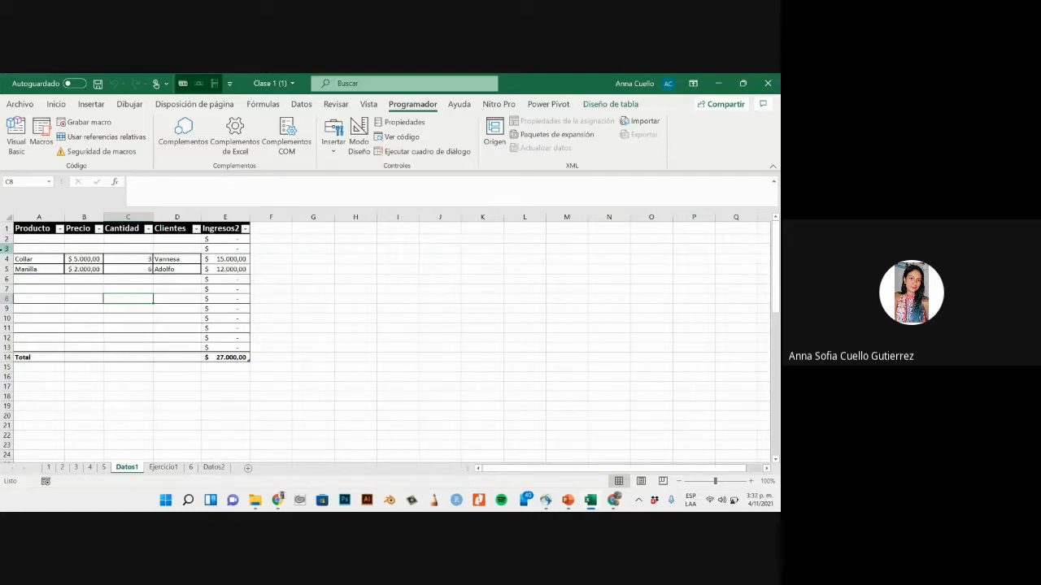
left_click(5, 249)
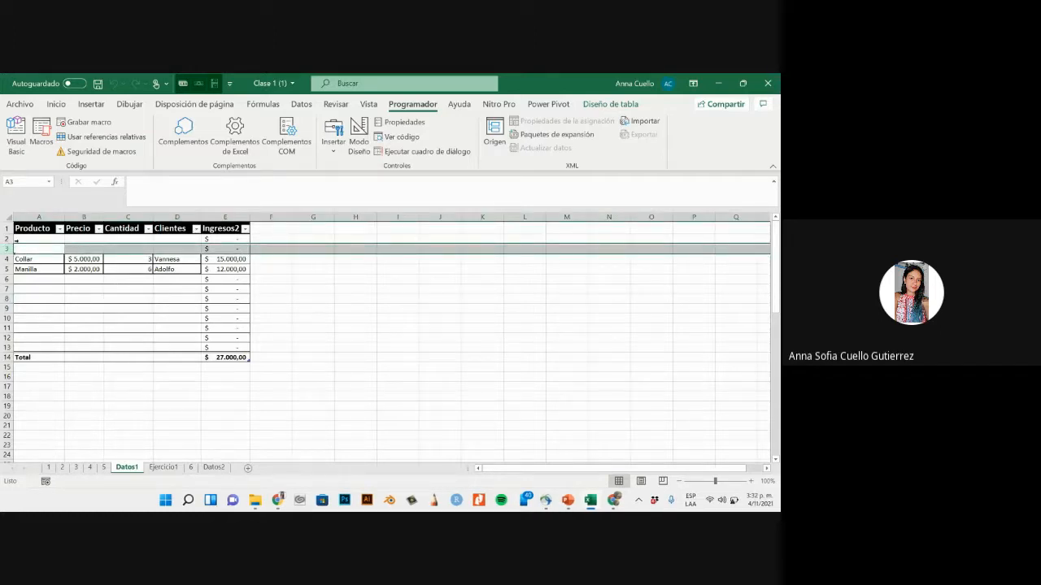
left_click(96, 297)
left_click_drag(34, 270, 166, 270)
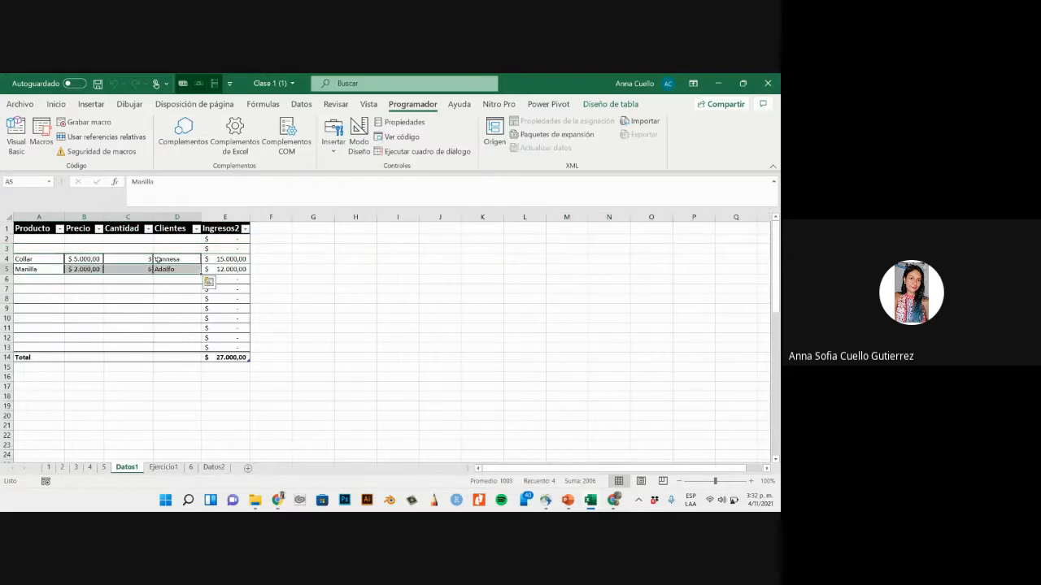
left_click(26, 248)
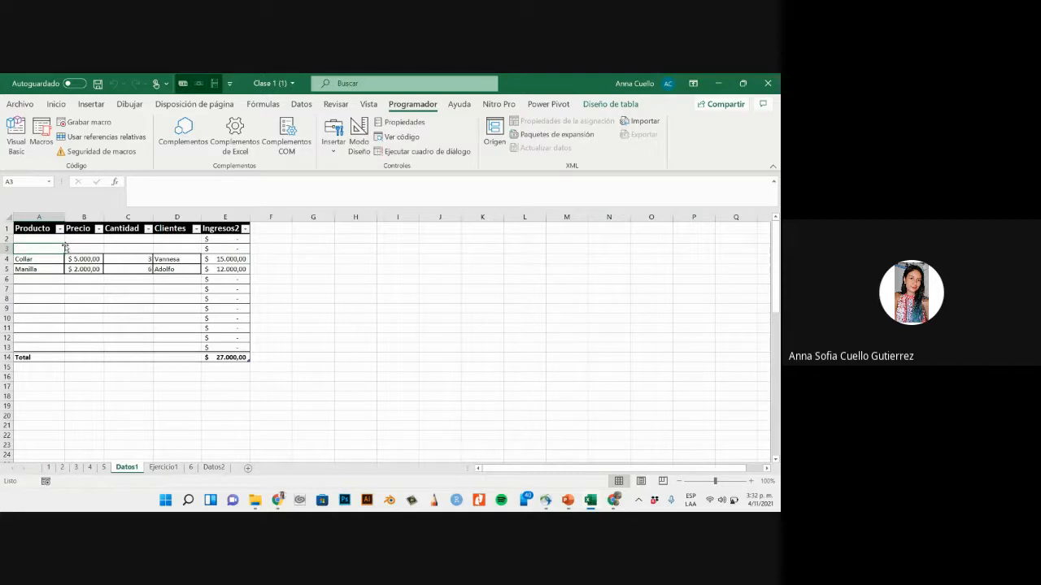
left_click(56, 289)
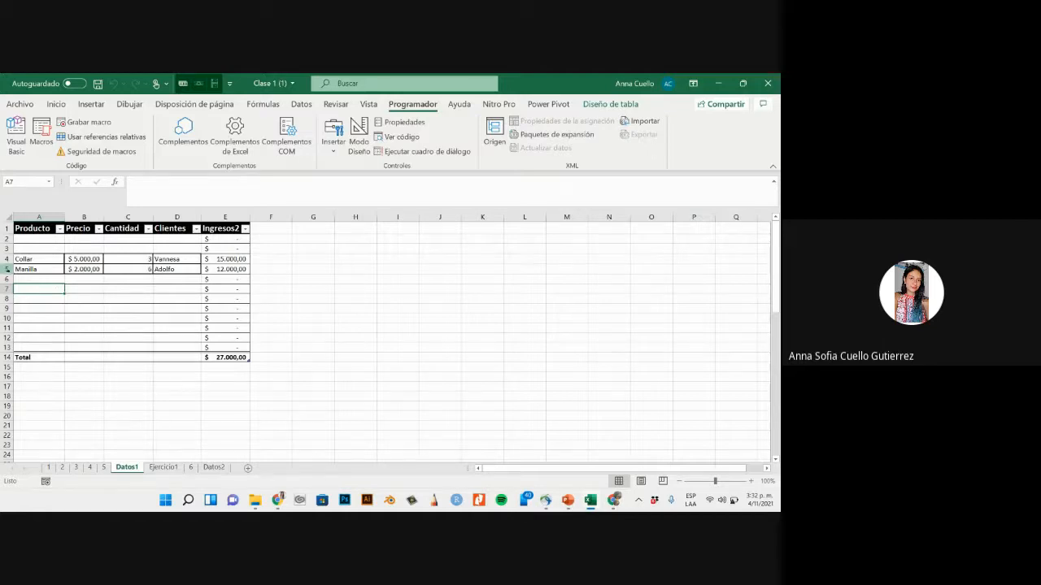
- Examine the form exercise and its empty database on sheet Ejercicio1, along with the form controls available for insertion
left_click(155, 469)
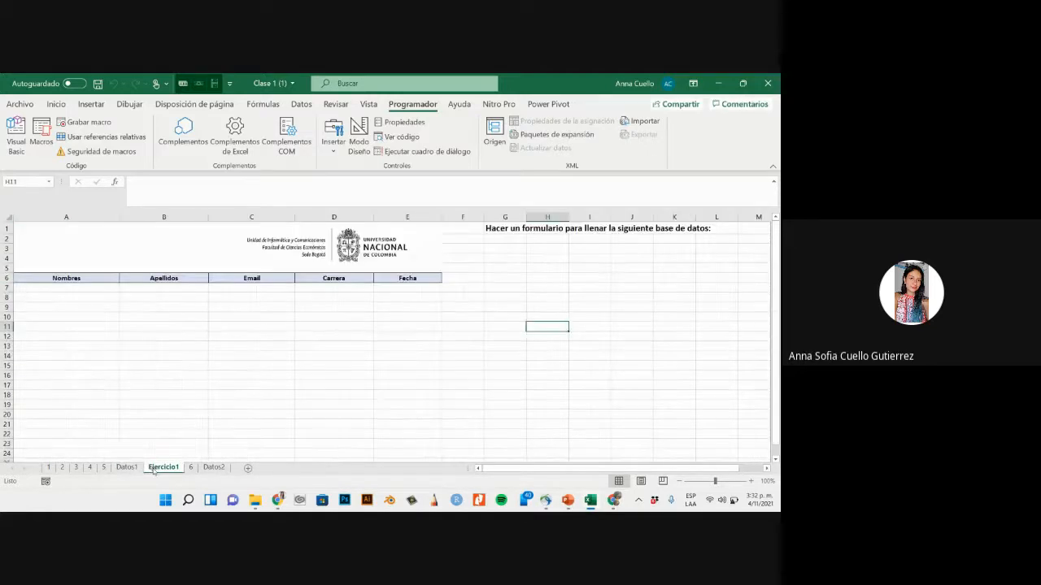
left_click(98, 289)
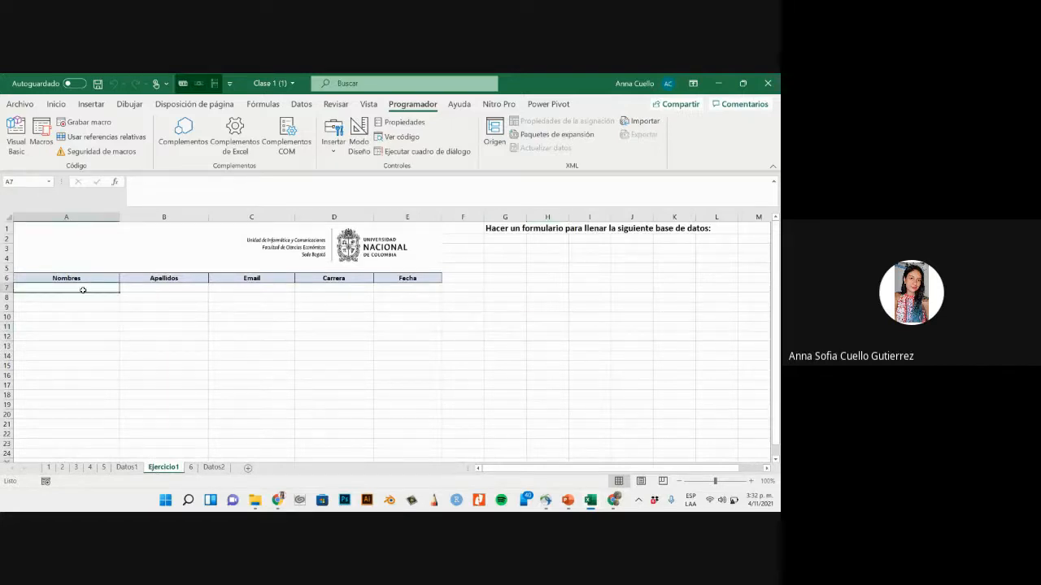
left_click(498, 325)
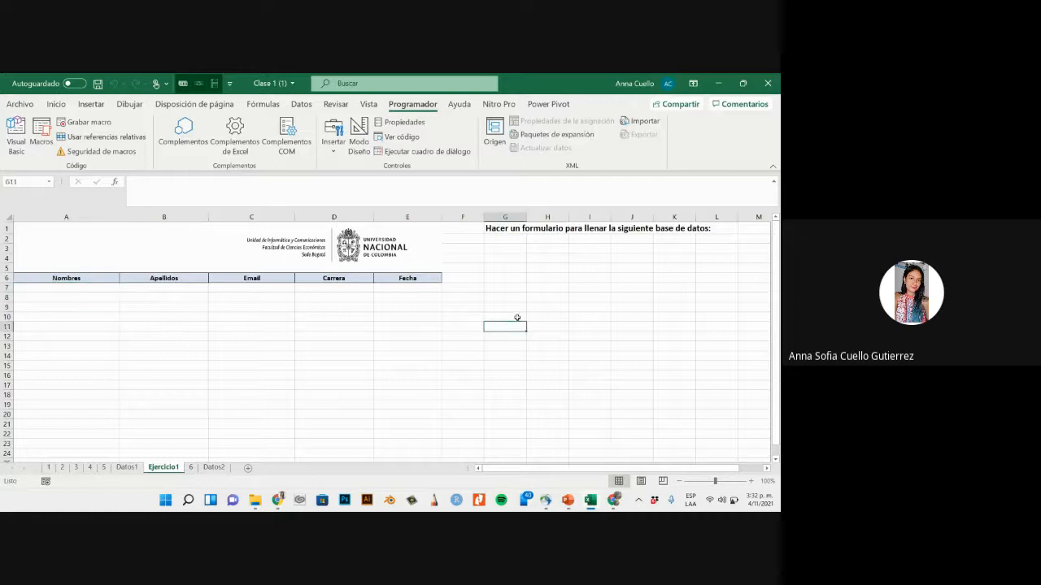
left_click(556, 266)
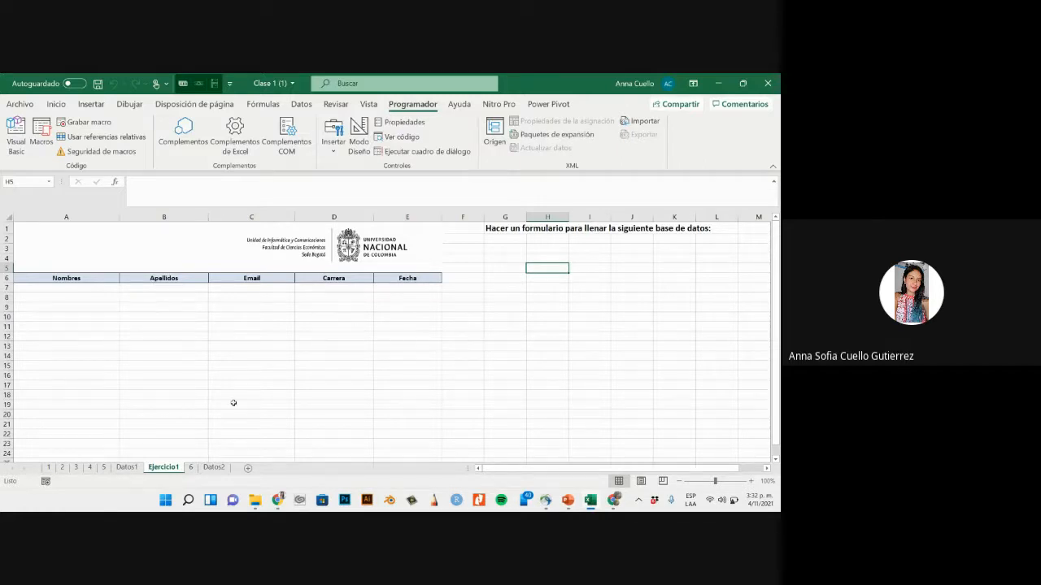
left_click(333, 135)
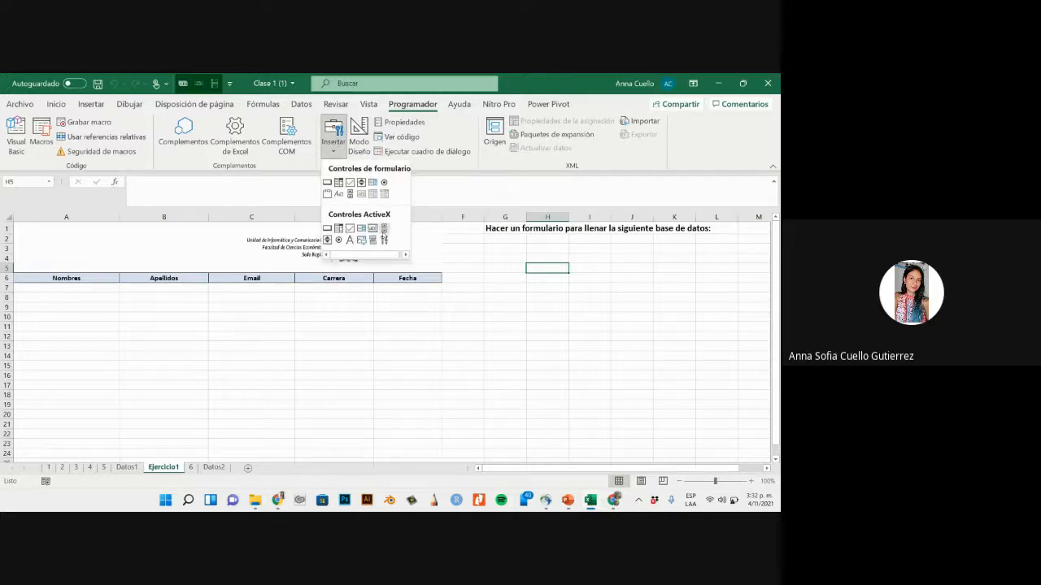
left_click(342, 156)
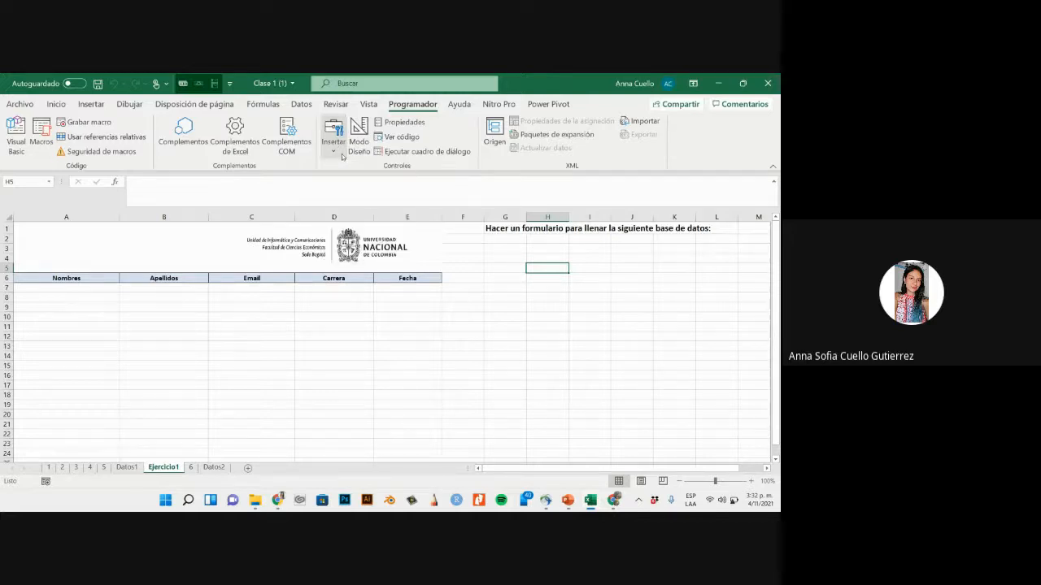
left_click(342, 156)
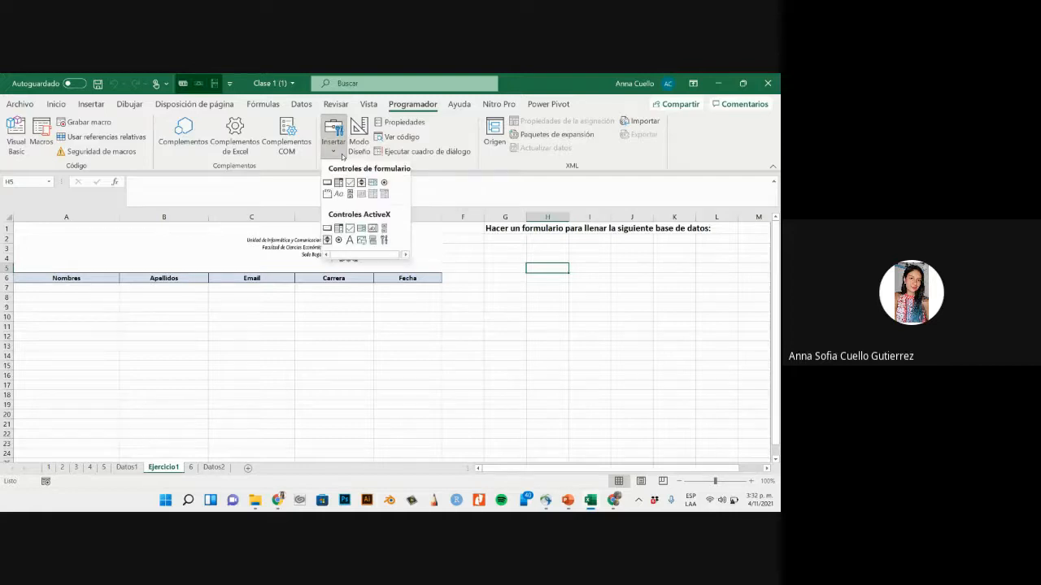
left_click(518, 244)
left_click(519, 247)
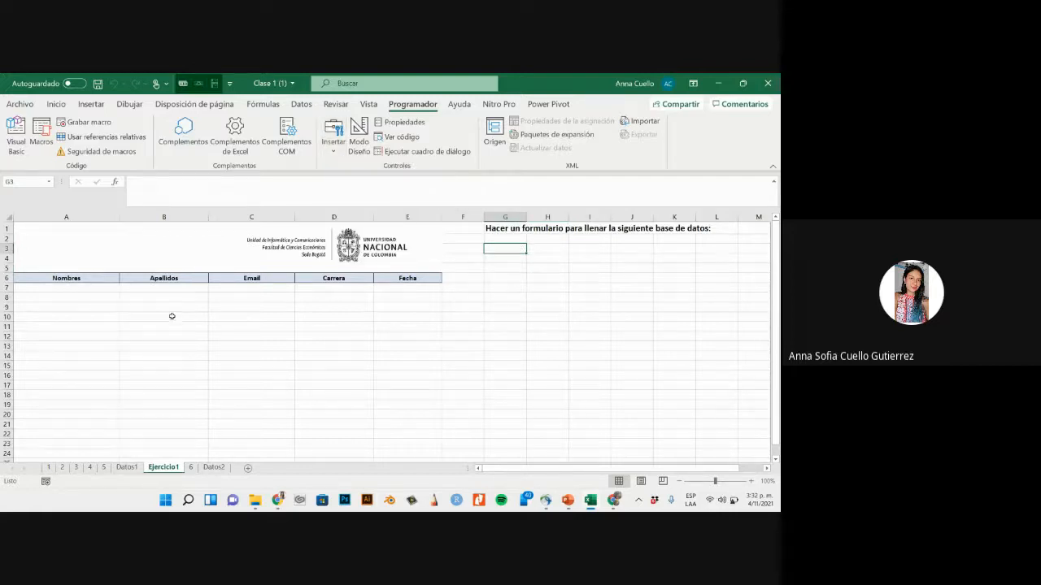
mouse_move(278, 500)
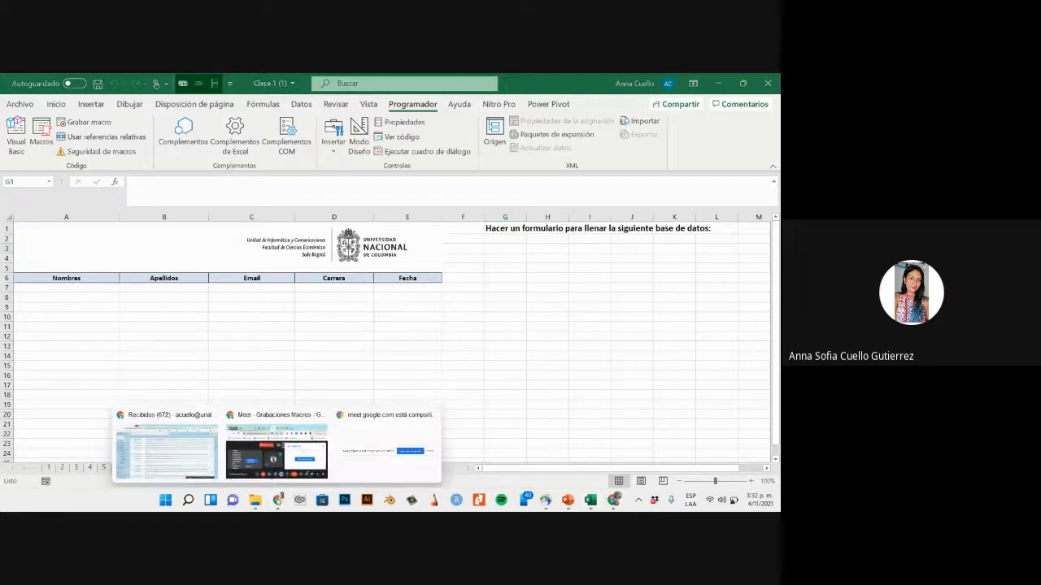